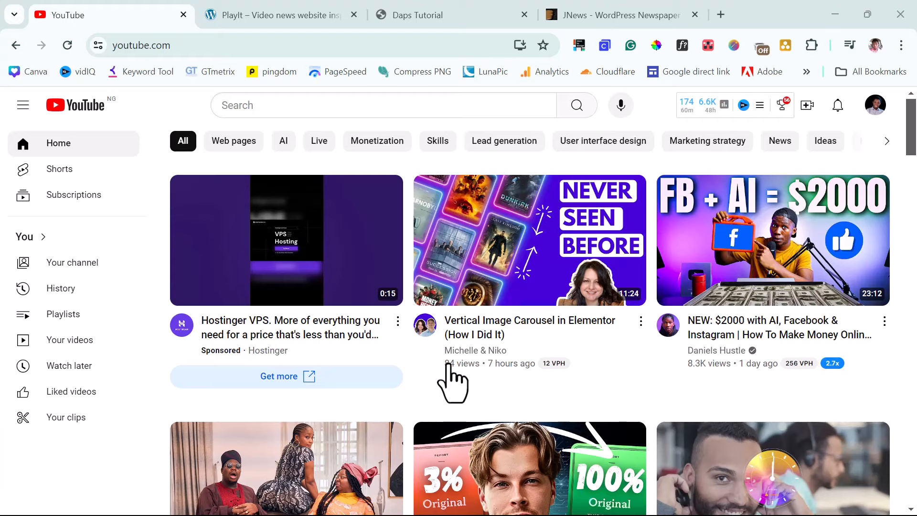
- Switch to the PlayIt demo site, view the login form required for uploading videos, and dismiss it
{"action": "left_click", "coordinate": [265, 20]}
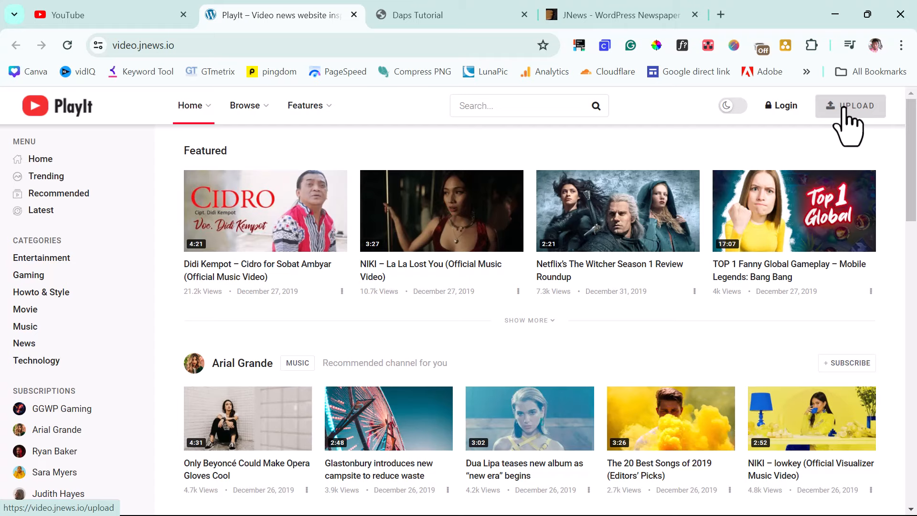
{"action": "left_click", "coordinate": [843, 109]}
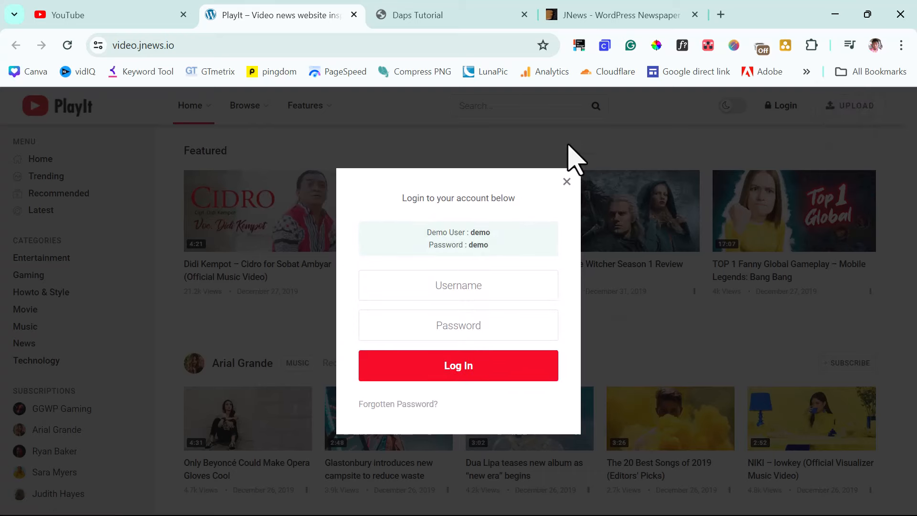
{"action": "left_click", "coordinate": [567, 181]}
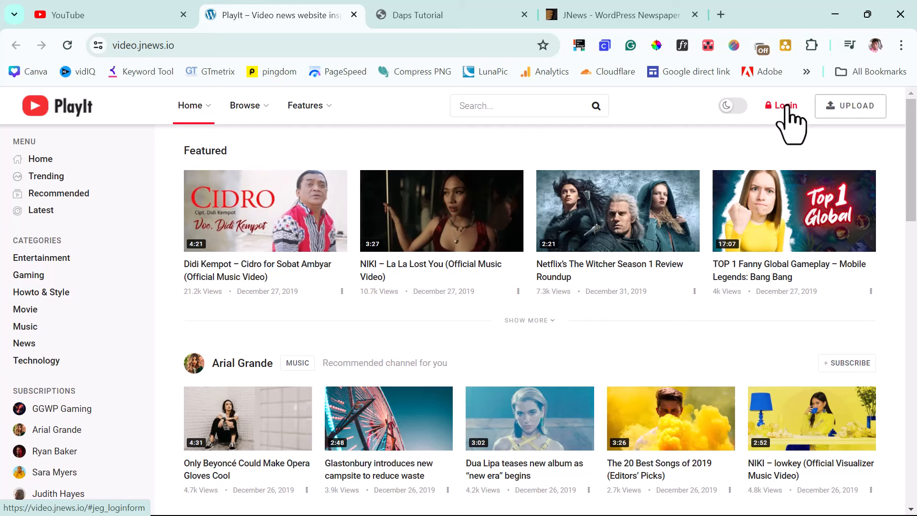
- Preview the PlayIt demo in dark mode and return it to light mode
{"action": "left_click", "coordinate": [736, 105]}
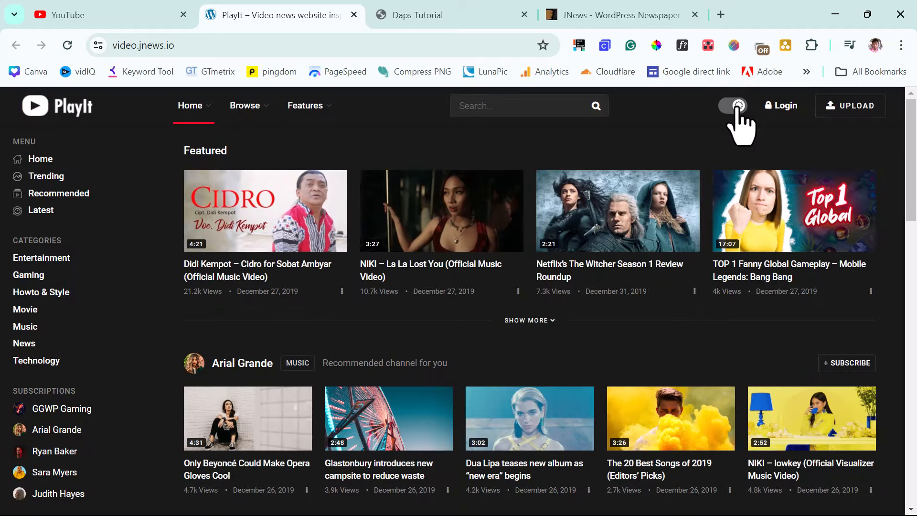
{"action": "left_click", "coordinate": [738, 105]}
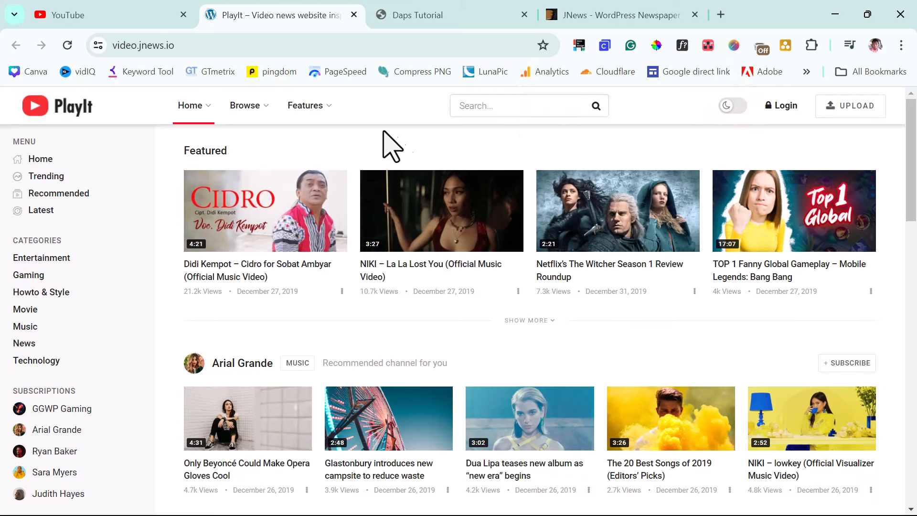
- Review the demo's Features and Browse options and open Home Layout 2
{"action": "mouse_move", "coordinate": [308, 108]}
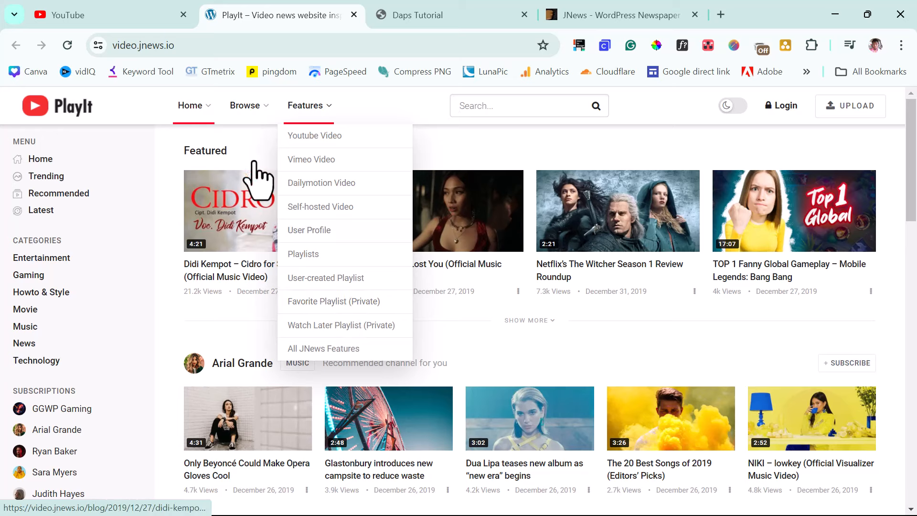
{"action": "mouse_move", "coordinate": [249, 106]}
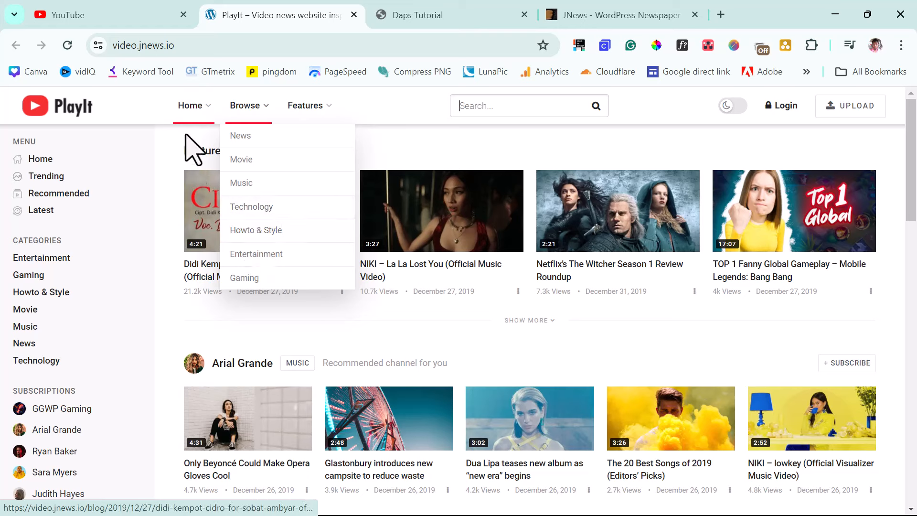
{"action": "mouse_move", "coordinate": [190, 109]}
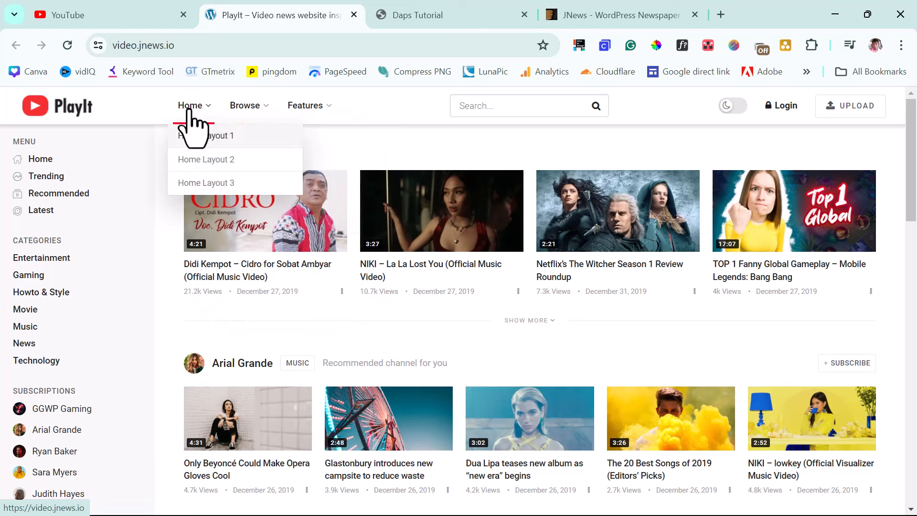
{"action": "left_click", "coordinate": [199, 162]}
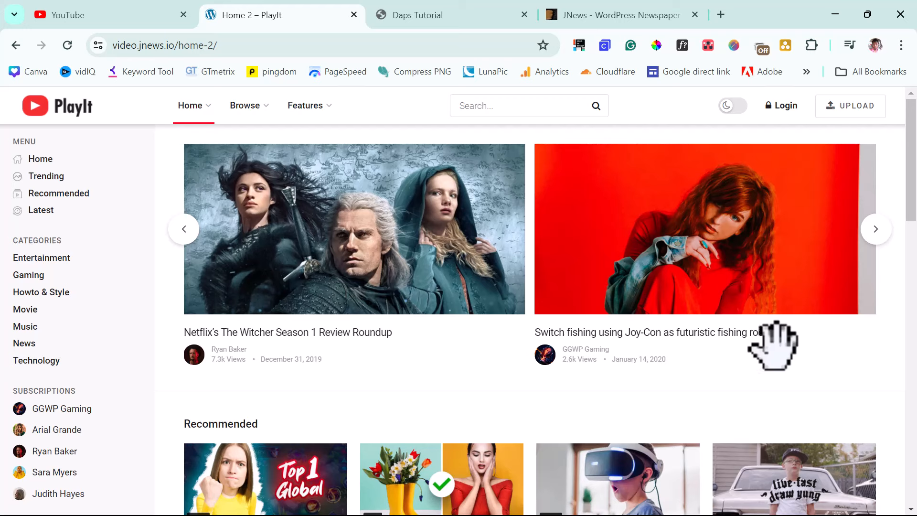
- Examine Home Layout 2, including its video slider, recommended videos, channel sections and the Browse by Category carousel
{"action": "left_click", "coordinate": [877, 231]}
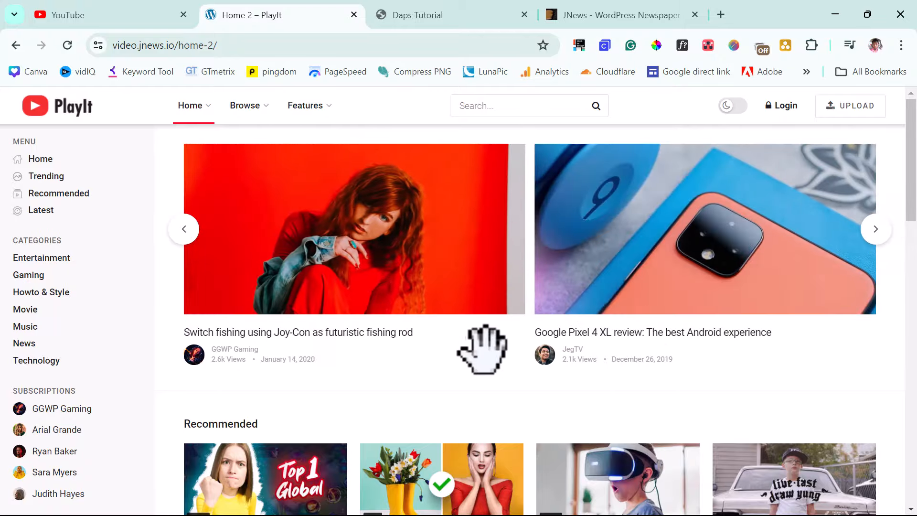
{"action": "scroll", "coordinate": [481, 329], "scroll_direction": "down", "scroll_amount": 4}
{"action": "scroll", "coordinate": [477, 394], "scroll_direction": "down", "scroll_amount": 7}
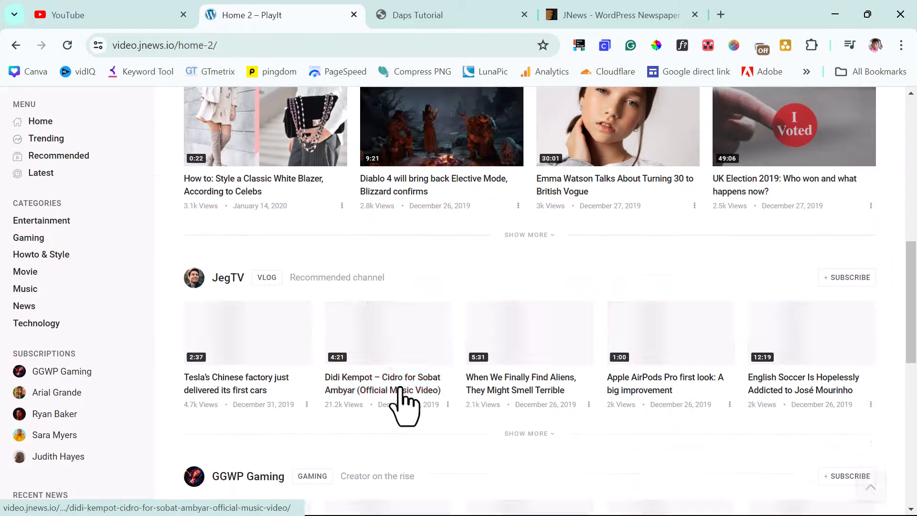
{"action": "scroll", "coordinate": [399, 395], "scroll_direction": "up", "scroll_amount": 9}
{"action": "scroll", "coordinate": [351, 344], "scroll_direction": "down", "scroll_amount": 5}
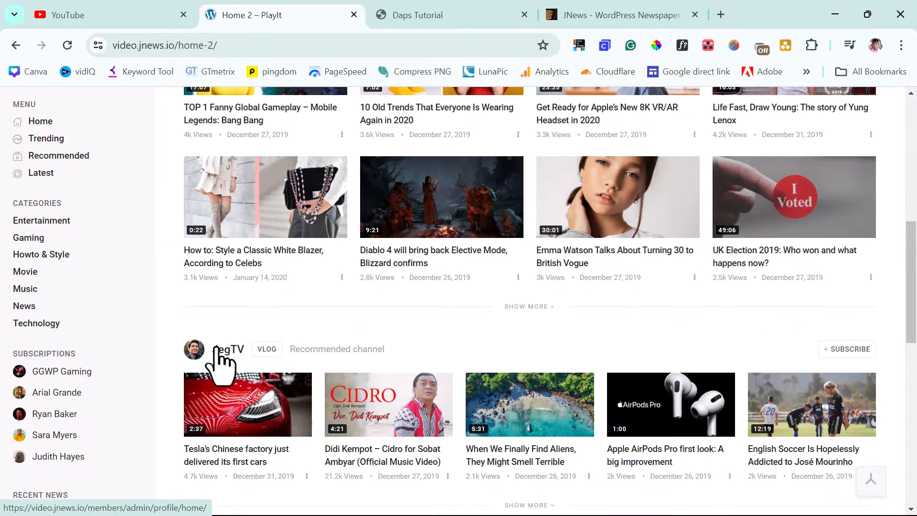
{"action": "scroll", "coordinate": [430, 349], "scroll_direction": "down", "scroll_amount": 4}
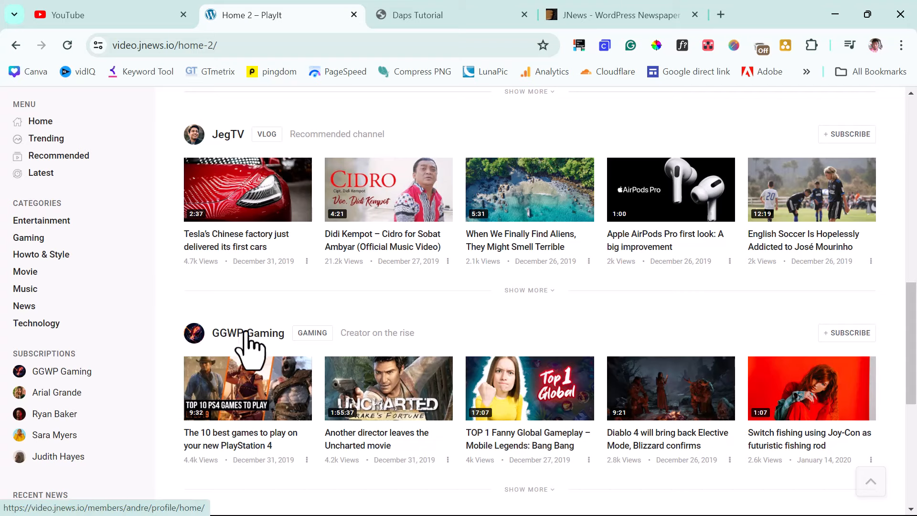
{"action": "scroll", "coordinate": [359, 329], "scroll_direction": "down", "scroll_amount": 4}
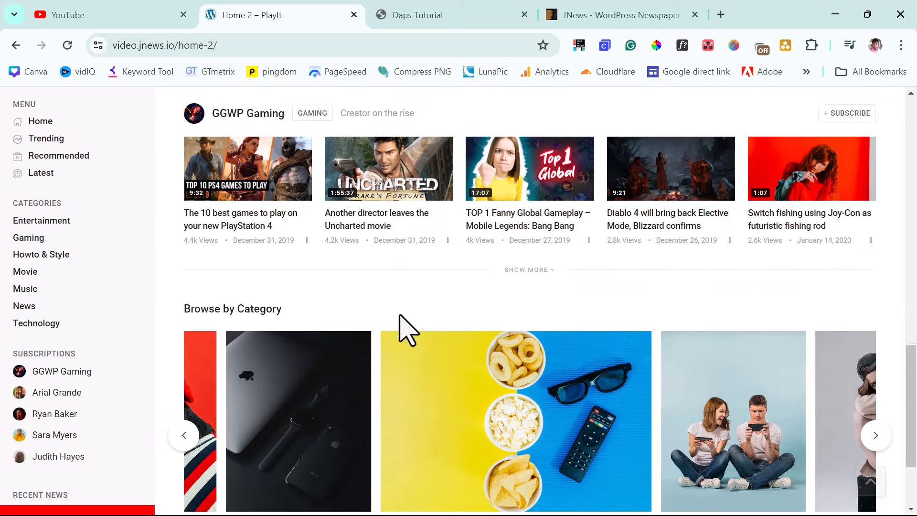
{"action": "scroll", "coordinate": [399, 328], "scroll_direction": "down", "scroll_amount": 3}
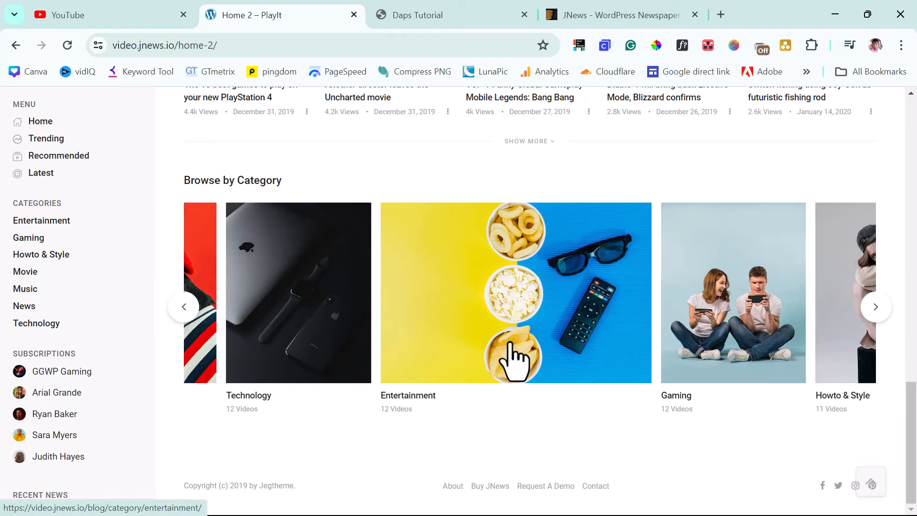
{"action": "scroll", "coordinate": [512, 356], "scroll_direction": "up", "scroll_amount": 2}
{"action": "scroll", "coordinate": [510, 363], "scroll_direction": "up", "scroll_amount": 15}
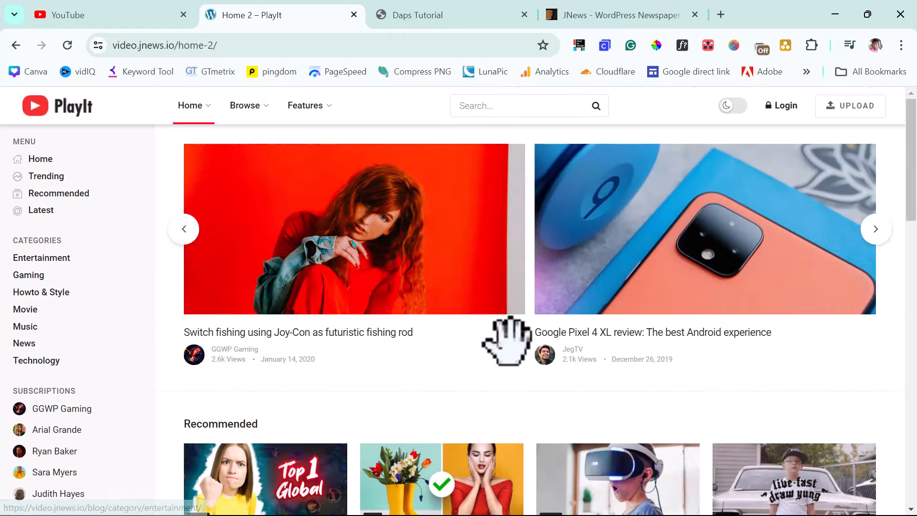
- Open Home Layout 3 and advance its featured video slider by three videos
{"action": "mouse_move", "coordinate": [195, 111]}
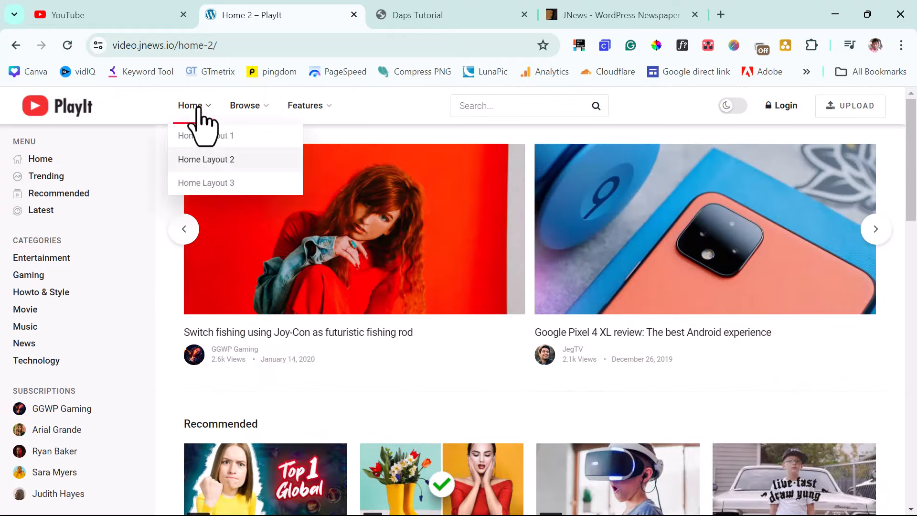
{"action": "left_click", "coordinate": [219, 181]}
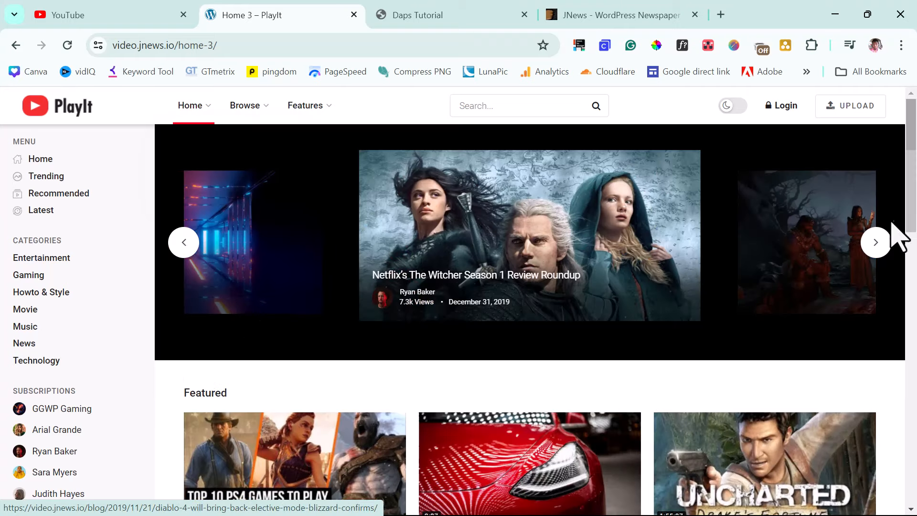
{"action": "left_click", "coordinate": [875, 244]}
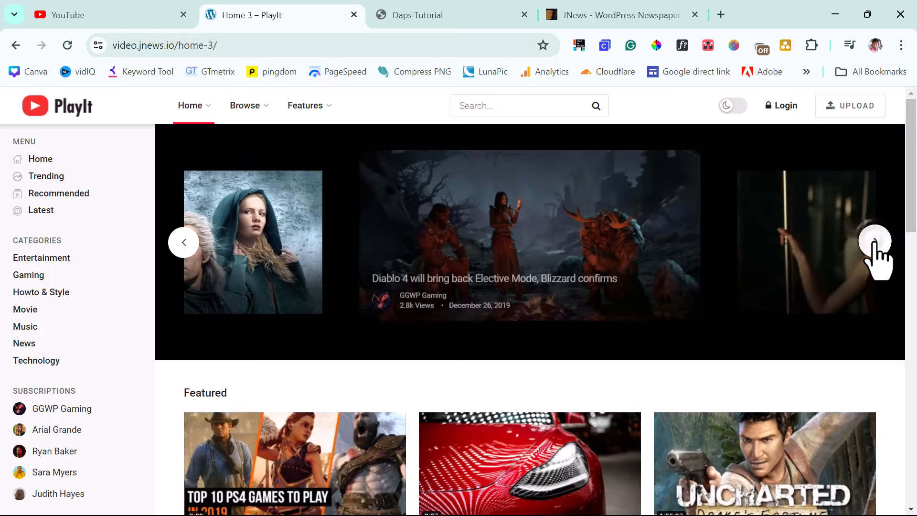
{"action": "left_click", "coordinate": [875, 244]}
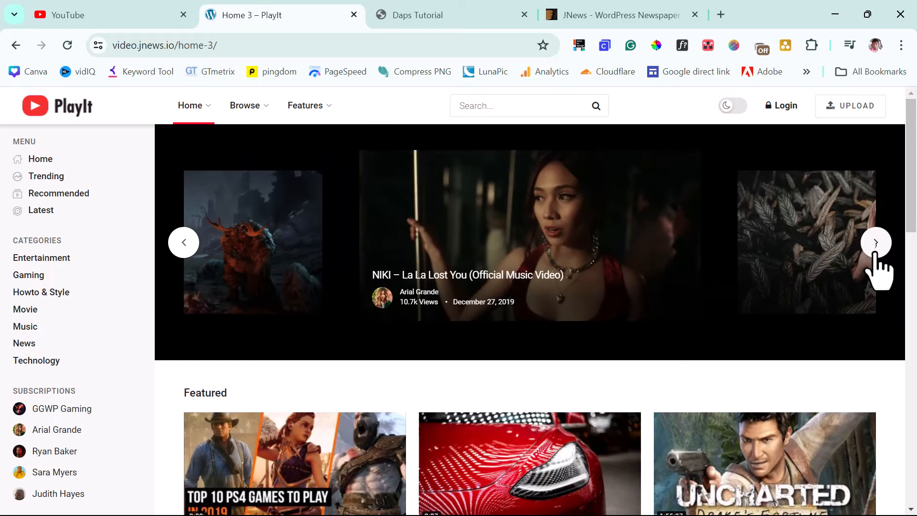
{"action": "left_click", "coordinate": [874, 244]}
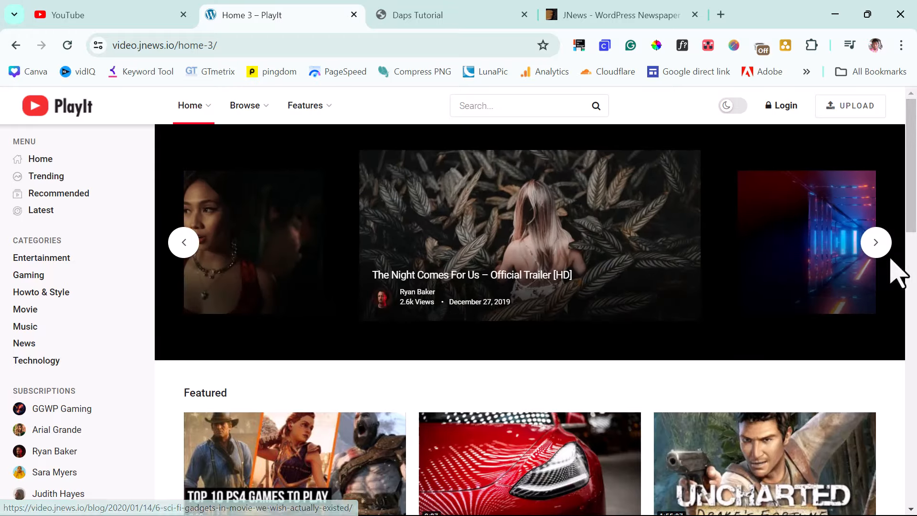
- Examine the Featured, New rising stars, recommended channel and Recommended video sections of Home Layout 3
{"action": "scroll", "coordinate": [811, 281], "scroll_direction": "down", "scroll_amount": 3}
{"action": "scroll", "coordinate": [730, 282], "scroll_direction": "down", "scroll_amount": 2}
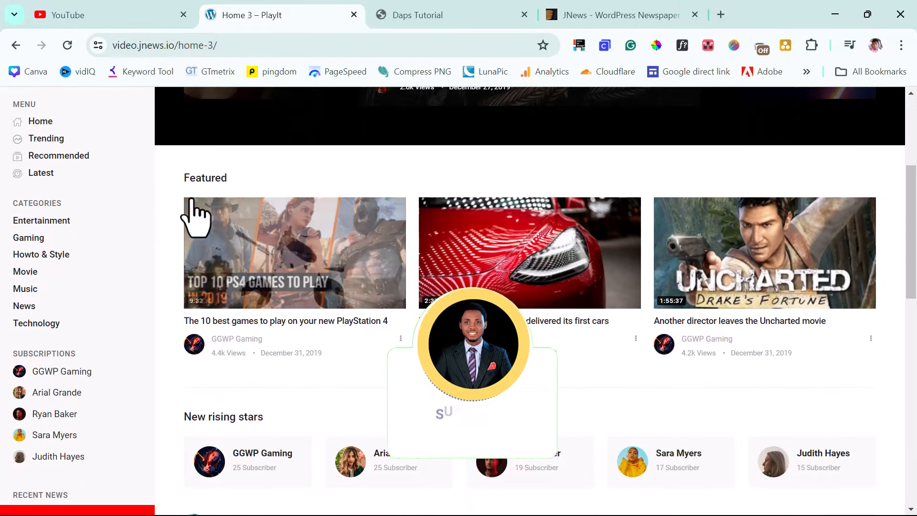
{"action": "scroll", "coordinate": [738, 287], "scroll_direction": "down", "scroll_amount": 4}
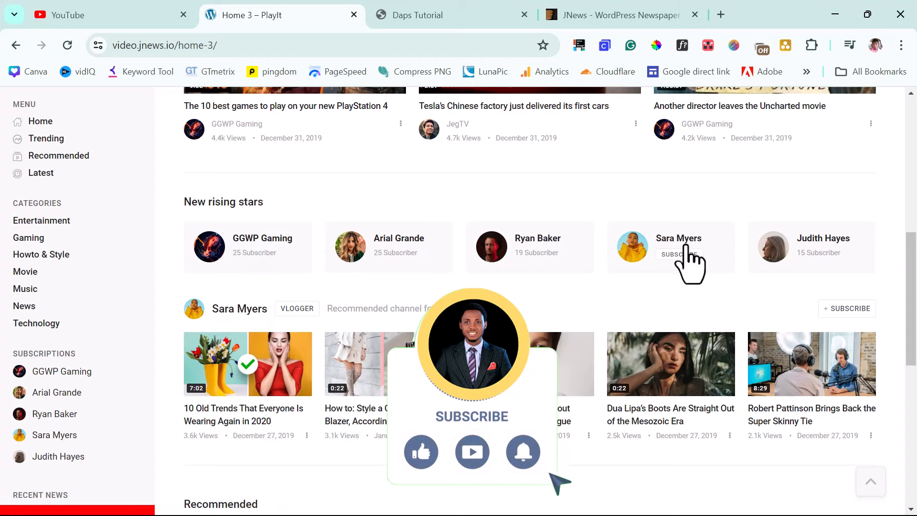
{"action": "scroll", "coordinate": [222, 330], "scroll_direction": "down", "scroll_amount": 3}
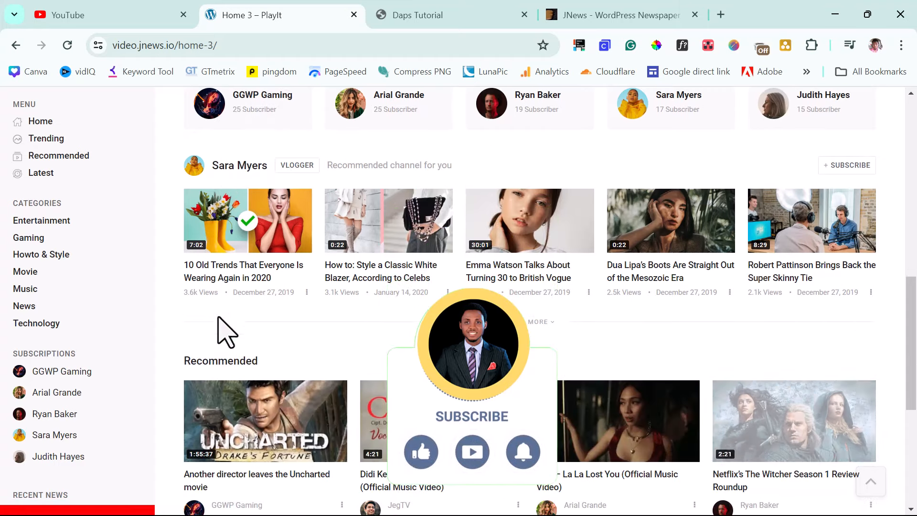
{"action": "scroll", "coordinate": [553, 210], "scroll_direction": "down", "scroll_amount": 6}
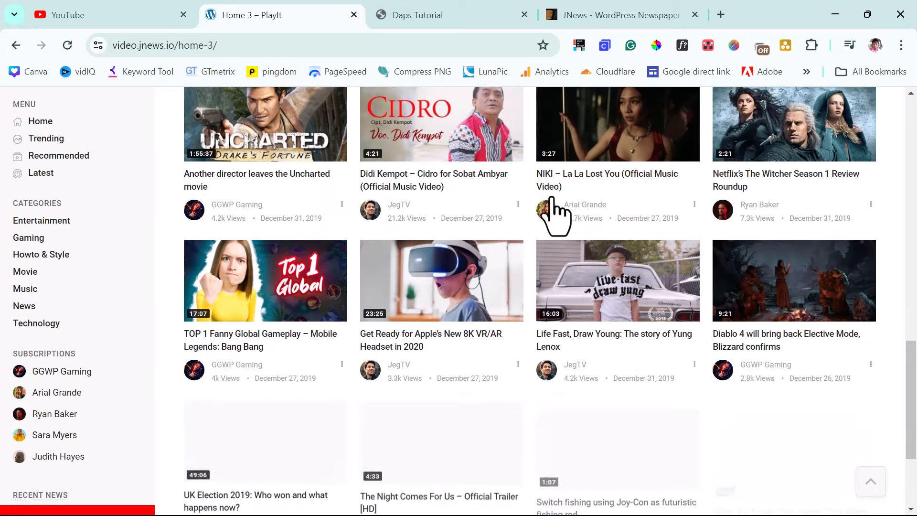
{"action": "scroll", "coordinate": [552, 211], "scroll_direction": "down", "scroll_amount": 3}
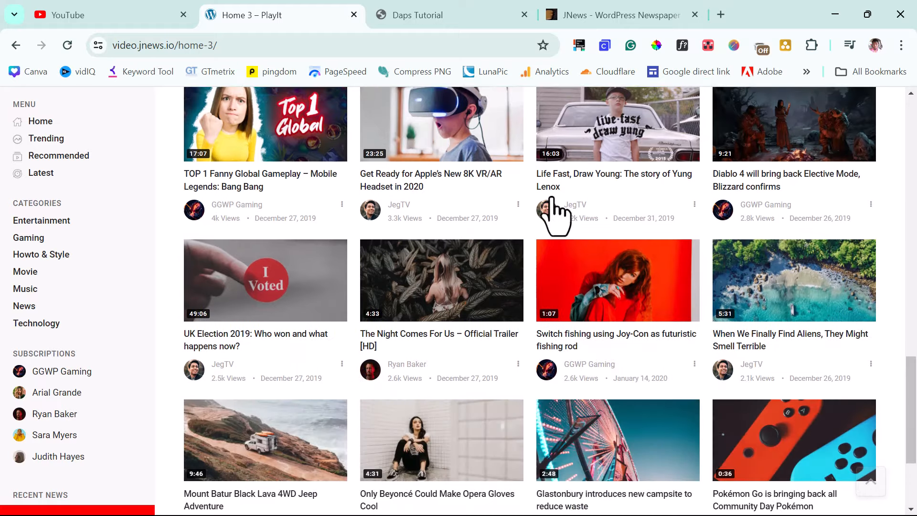
{"action": "scroll", "coordinate": [554, 215], "scroll_direction": "down", "scroll_amount": 3}
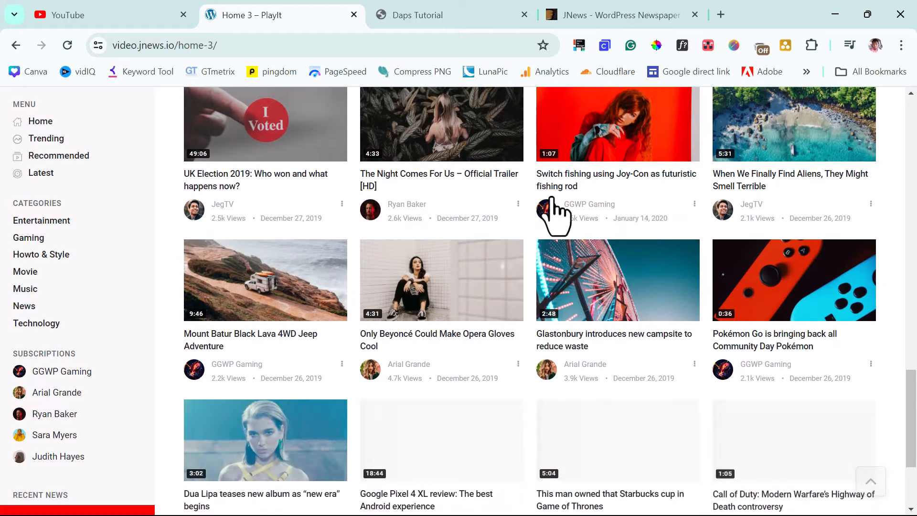
{"action": "scroll", "coordinate": [552, 197], "scroll_direction": "down", "scroll_amount": 3}
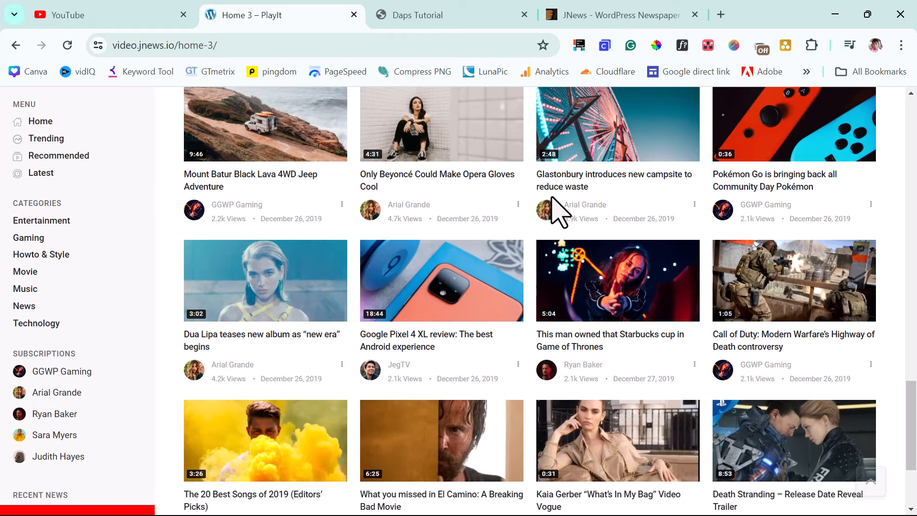
{"action": "scroll", "coordinate": [559, 210], "scroll_direction": "up", "scroll_amount": 15}
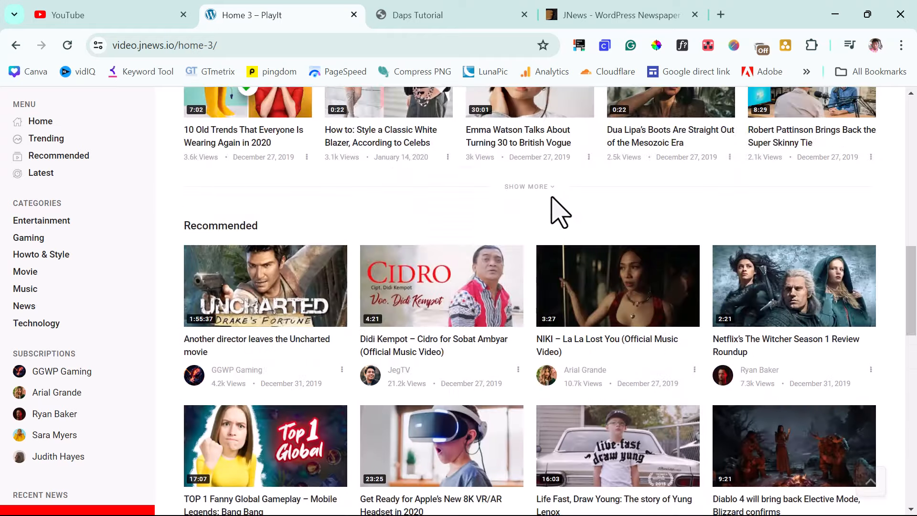
{"action": "scroll", "coordinate": [559, 211], "scroll_direction": "down", "scroll_amount": 1}
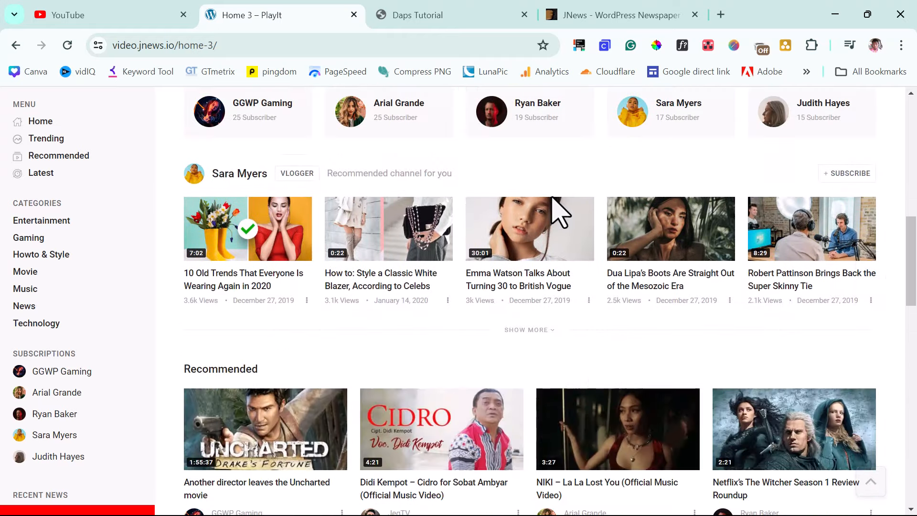
{"action": "scroll", "coordinate": [559, 213], "scroll_direction": "up", "scroll_amount": 3}
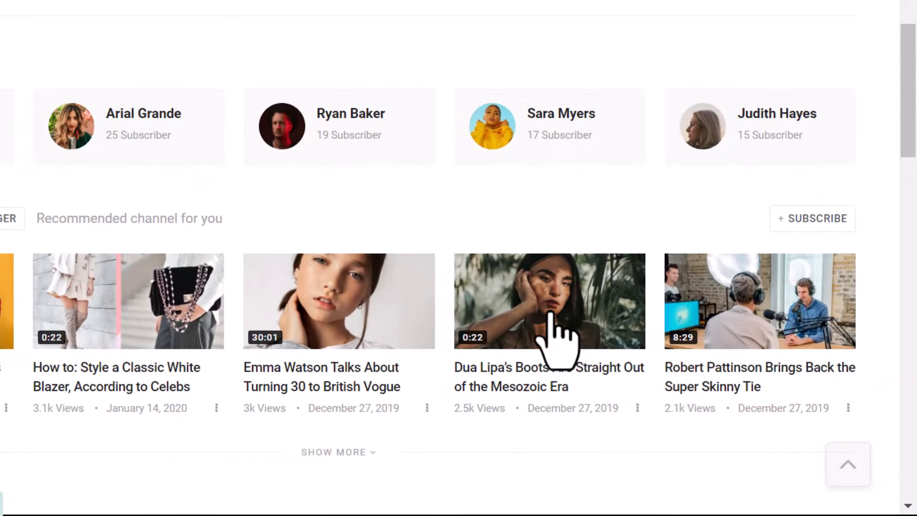
{"action": "mouse_move", "coordinate": [551, 314]}
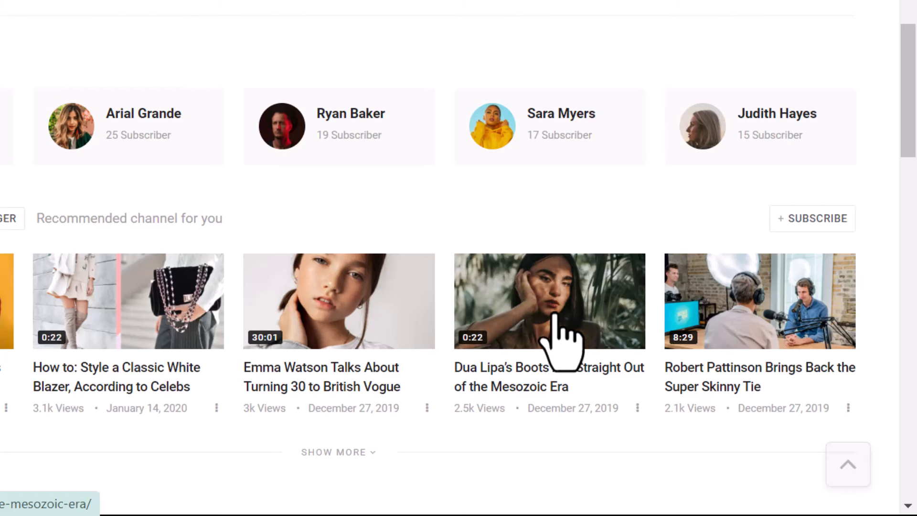
{"action": "mouse_move", "coordinate": [347, 337]}
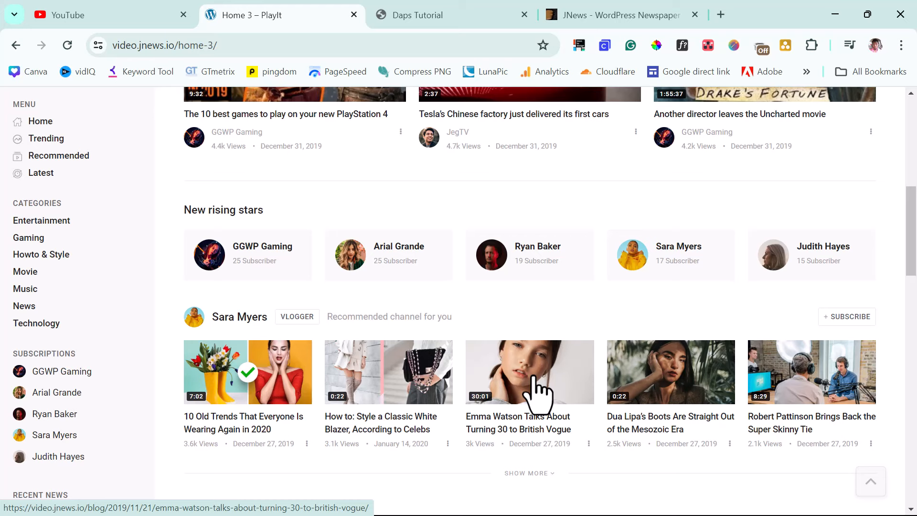
{"action": "scroll", "coordinate": [537, 391], "scroll_direction": "up", "scroll_amount": 5}
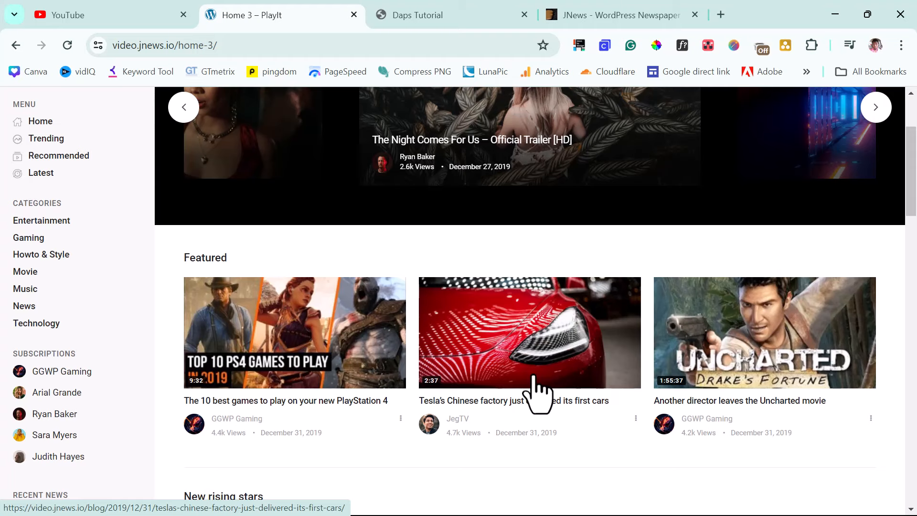
- Switch to the Daps Tutorial WordPress site at dapstuts.com
{"action": "left_click", "coordinate": [421, 15]}
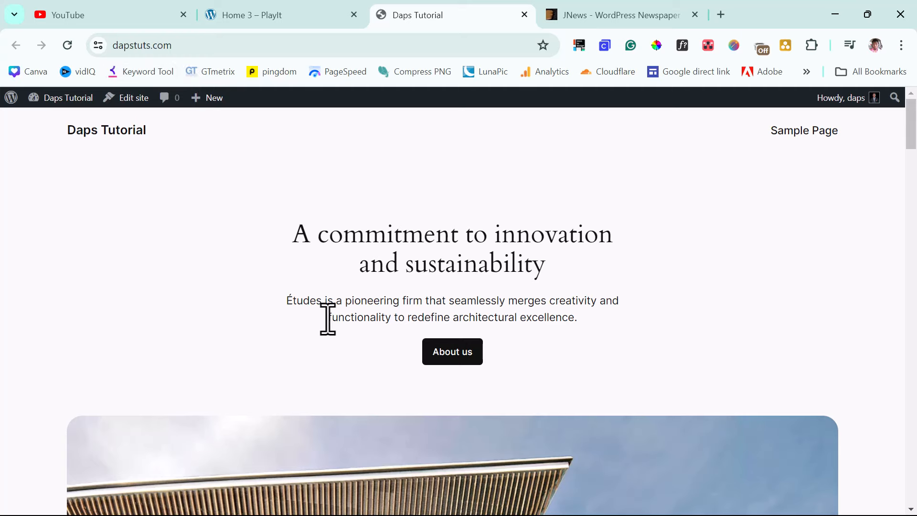
- Look through the homepage of the Daps Tutorial site from top to bottom and back
{"action": "scroll", "coordinate": [328, 319], "scroll_direction": "down", "scroll_amount": 20}
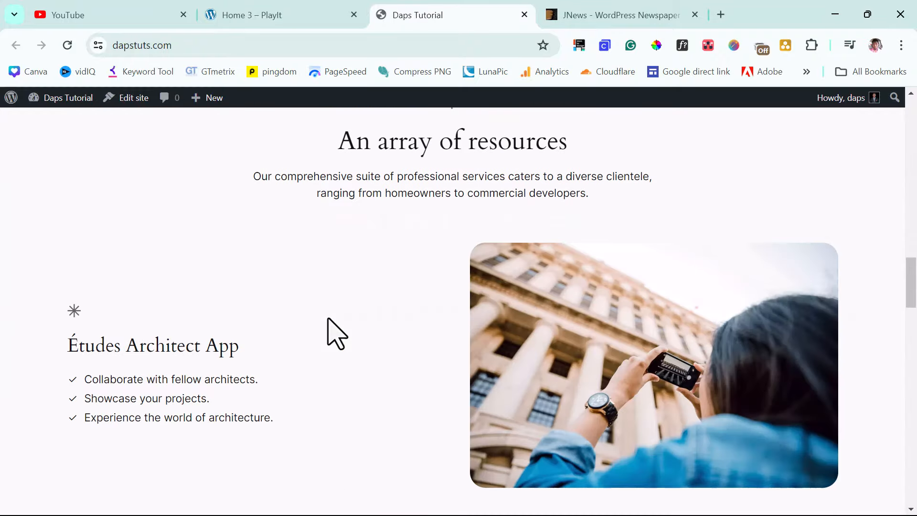
{"action": "scroll", "coordinate": [328, 319], "scroll_direction": "up", "scroll_amount": 20}
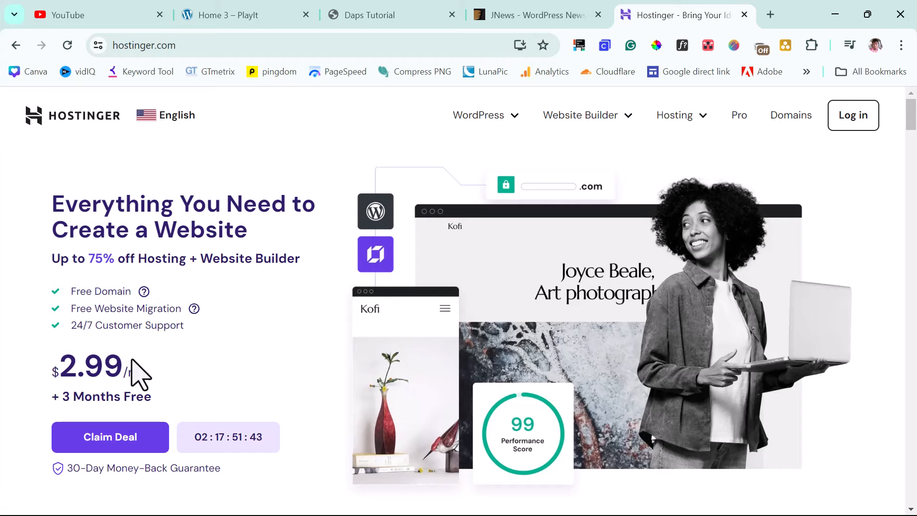
- View Hostinger's hosting plans and A2 Hosting's Shared Hosting plans for comparison
{"action": "left_click", "coordinate": [110, 442]}
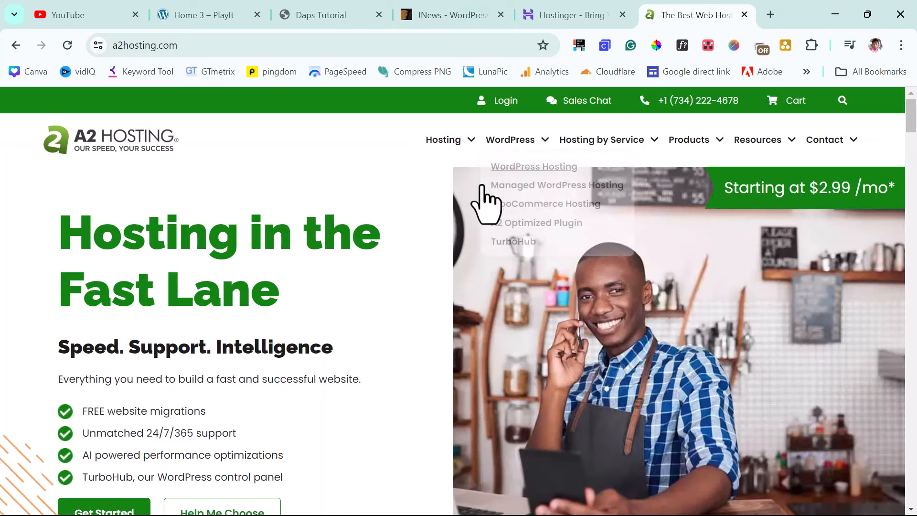
{"action": "scroll", "coordinate": [400, 342], "scroll_direction": "down", "scroll_amount": 3}
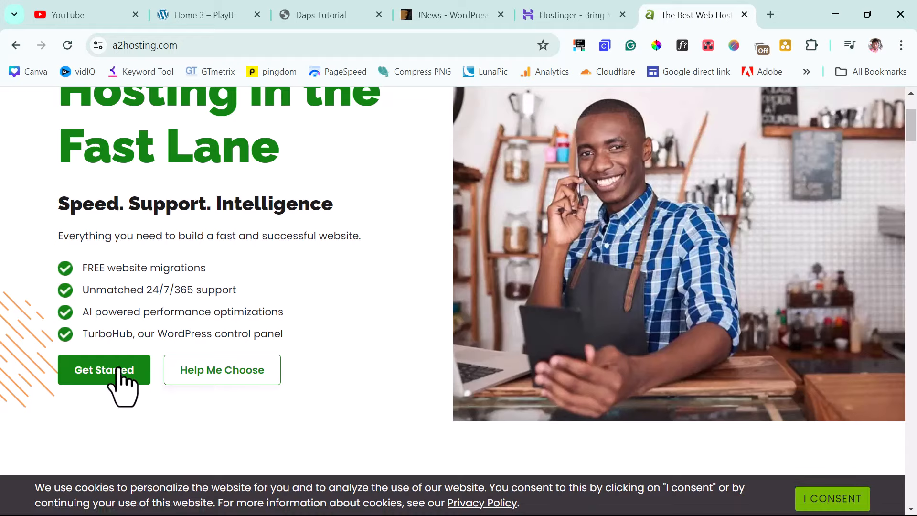
{"action": "left_click", "coordinate": [101, 365]}
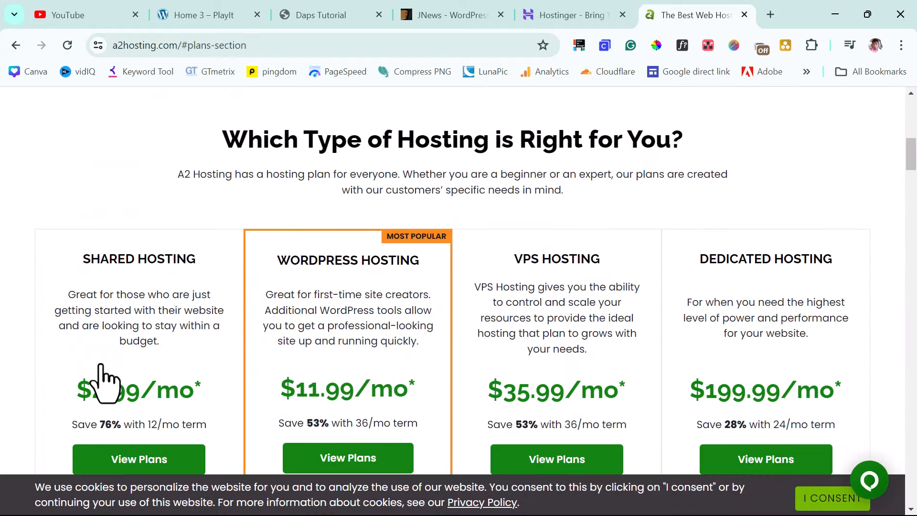
{"action": "scroll", "coordinate": [101, 365], "scroll_direction": "down", "scroll_amount": 4}
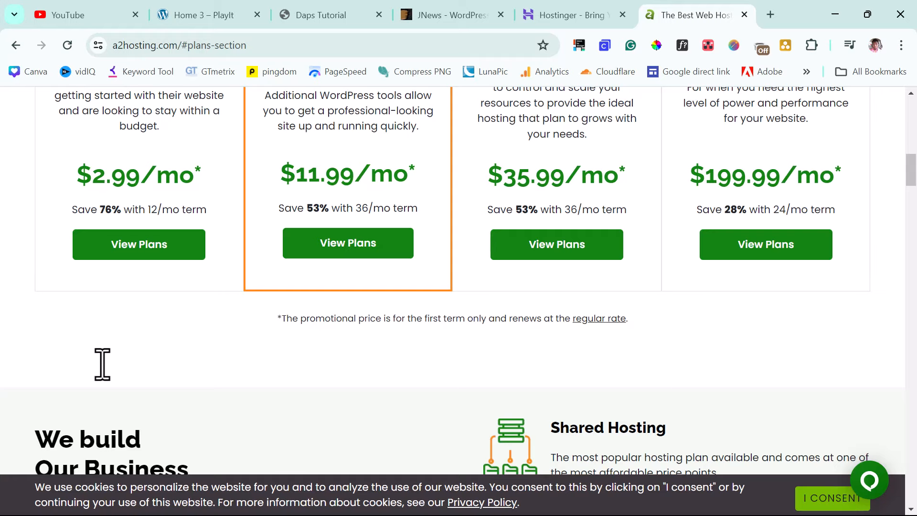
{"action": "scroll", "coordinate": [102, 364], "scroll_direction": "up", "scroll_amount": 3}
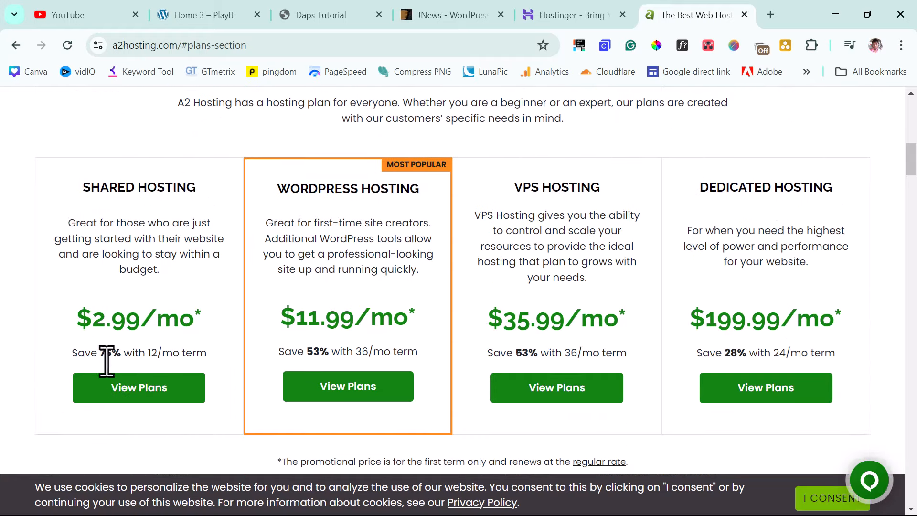
{"action": "left_click", "coordinate": [157, 388]}
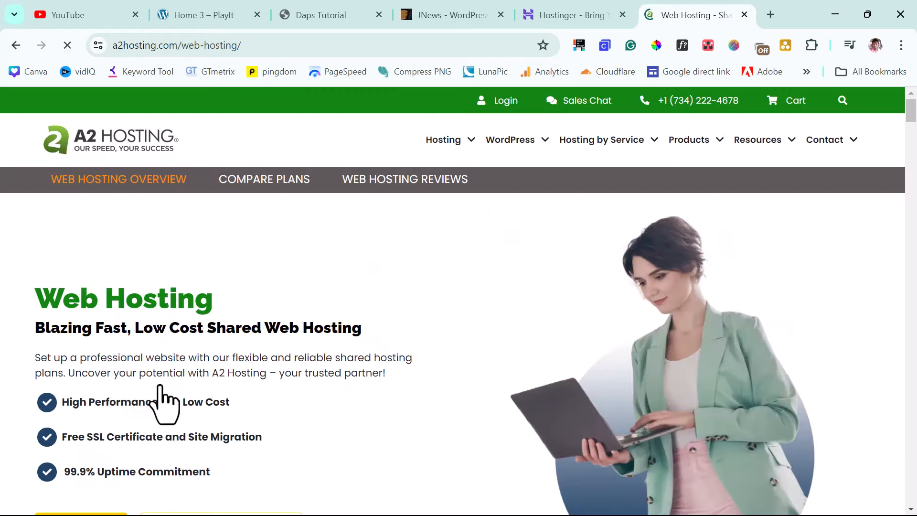
{"action": "scroll", "coordinate": [446, 321], "scroll_direction": "down", "scroll_amount": 15}
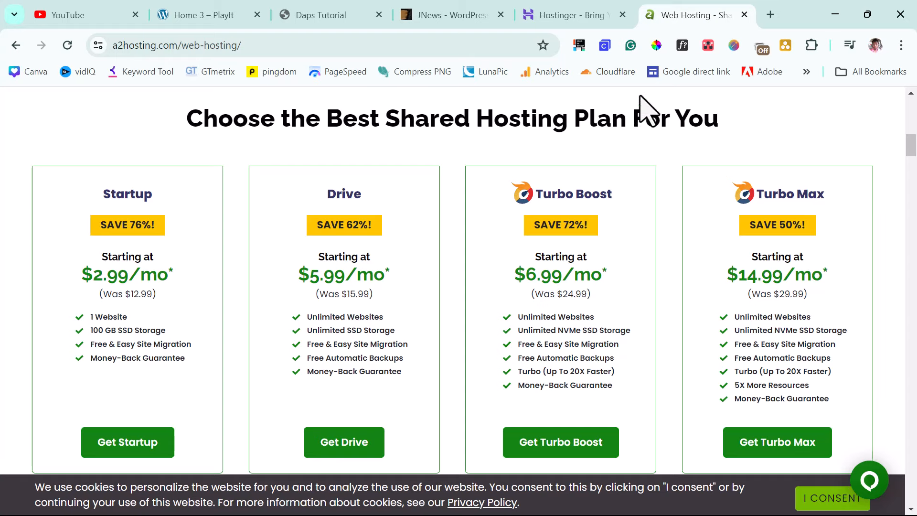
- Close the A2 Hosting and Hostinger pages and open the WordPress admin dashboard of the Daps Tutorial site
{"action": "left_click", "coordinate": [743, 16]}
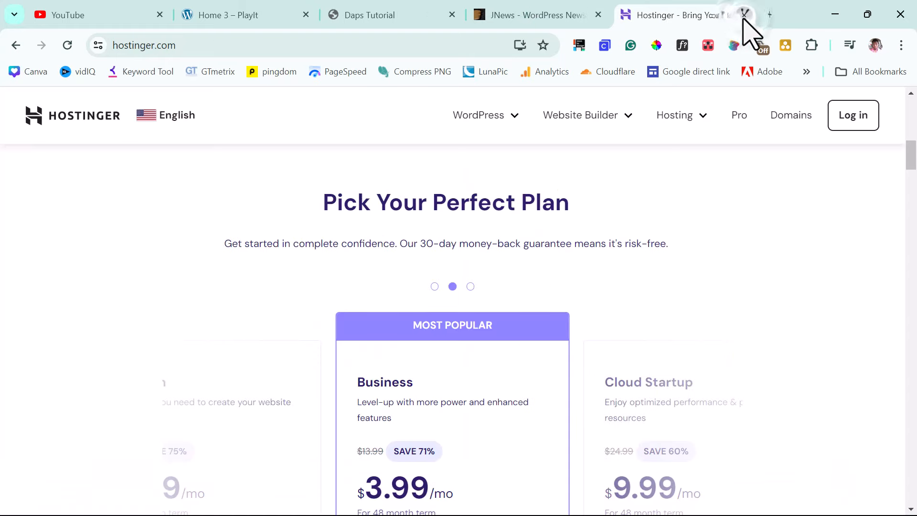
{"action": "left_click", "coordinate": [743, 15]}
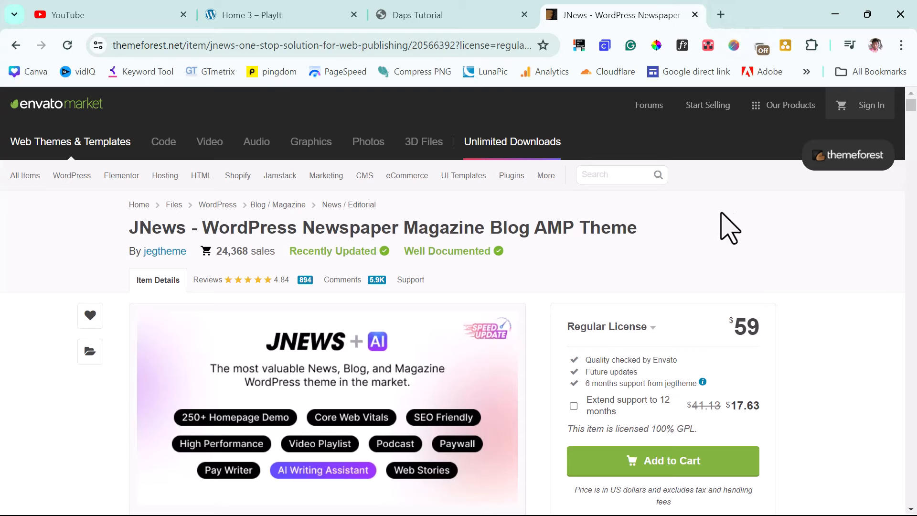
{"action": "left_click", "coordinate": [450, 20]}
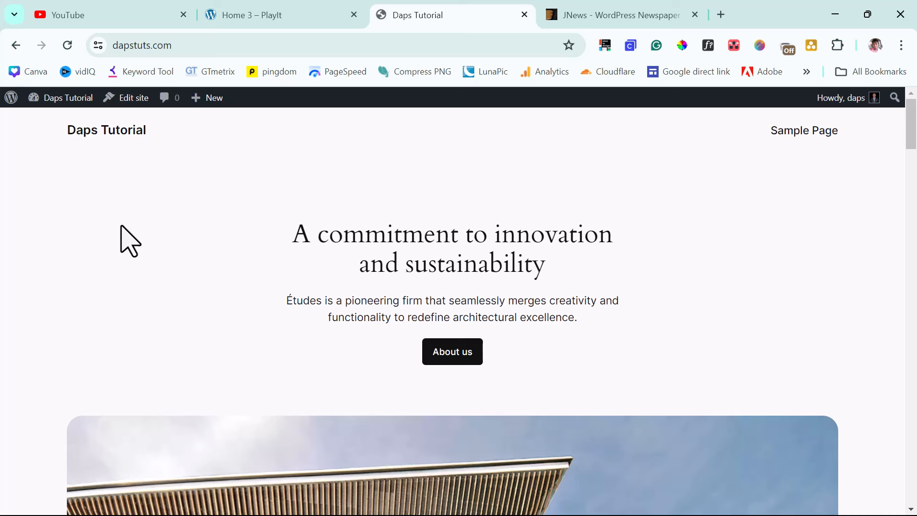
{"action": "mouse_move", "coordinate": [54, 101]}
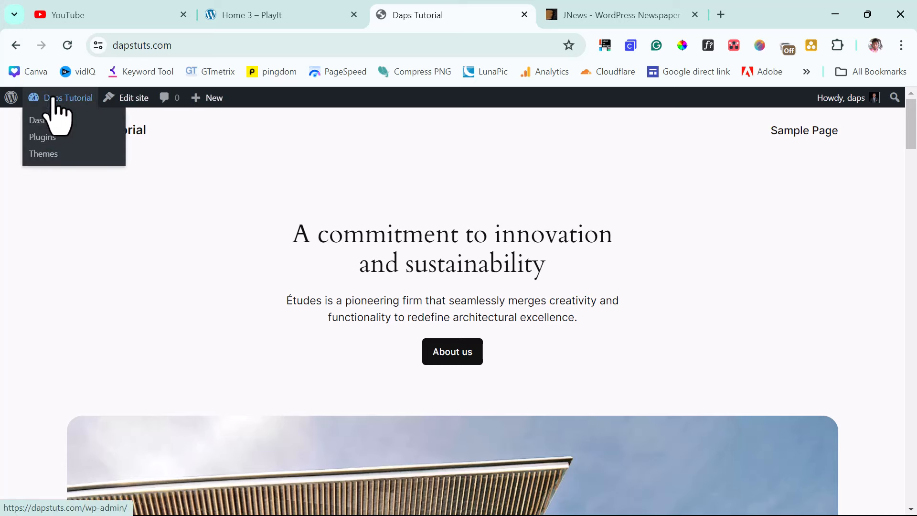
{"action": "left_click", "coordinate": [58, 125]}
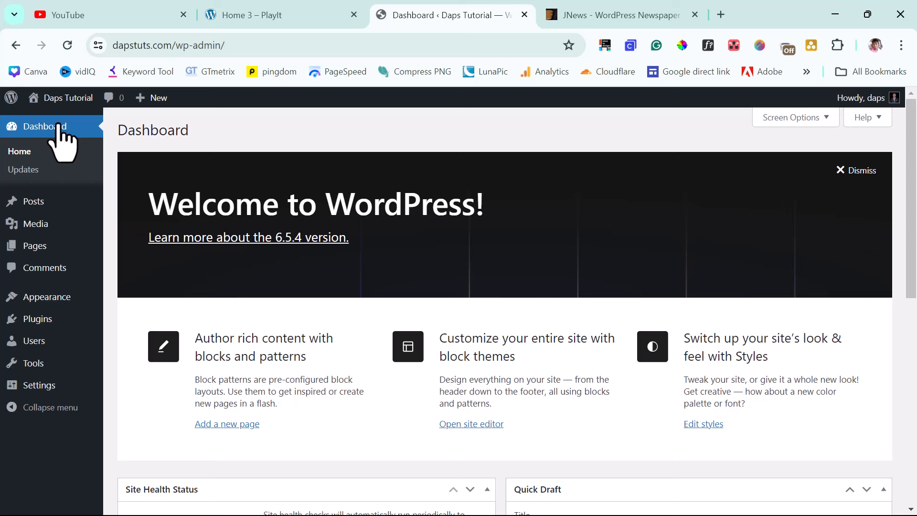
- Revisit the header and video slider of the PlayIt Home 3 demo page
{"action": "left_click", "coordinate": [250, 19]}
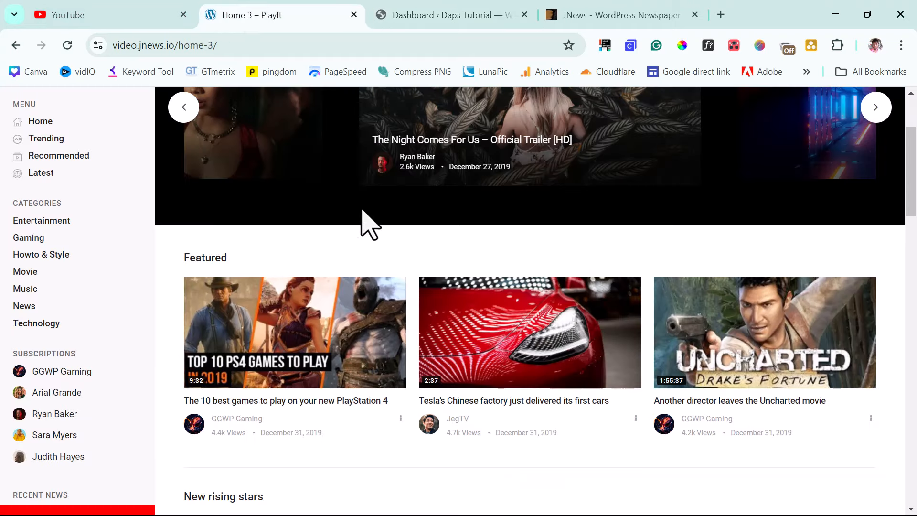
{"action": "scroll", "coordinate": [361, 210], "scroll_direction": "up", "scroll_amount": 3}
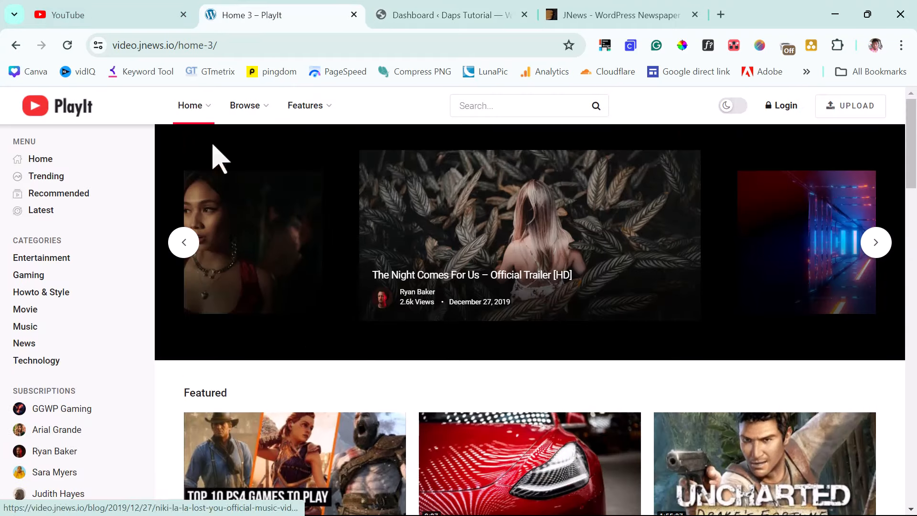
- Open the live preview of the JNews theme from its ThemeForest page and show its Prebuilt Websites
{"action": "left_click", "coordinate": [624, 10]}
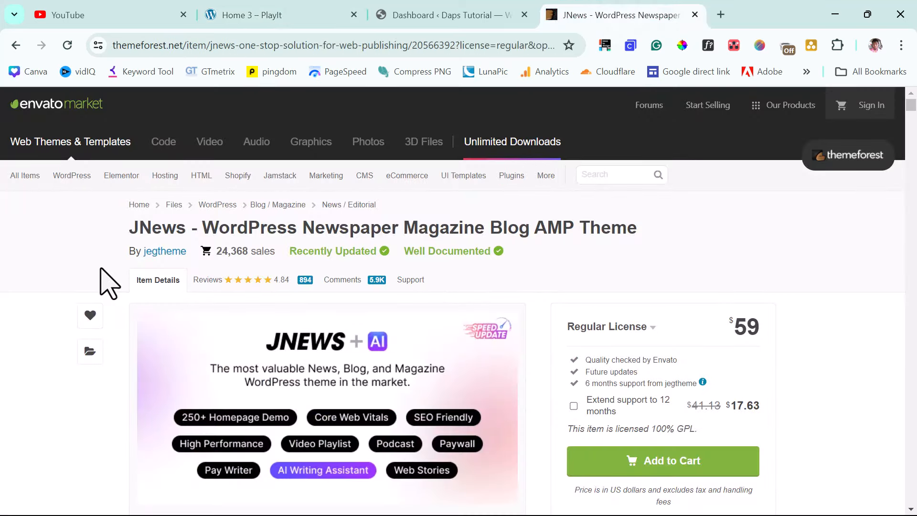
{"action": "scroll", "coordinate": [195, 318], "scroll_direction": "down", "scroll_amount": 3}
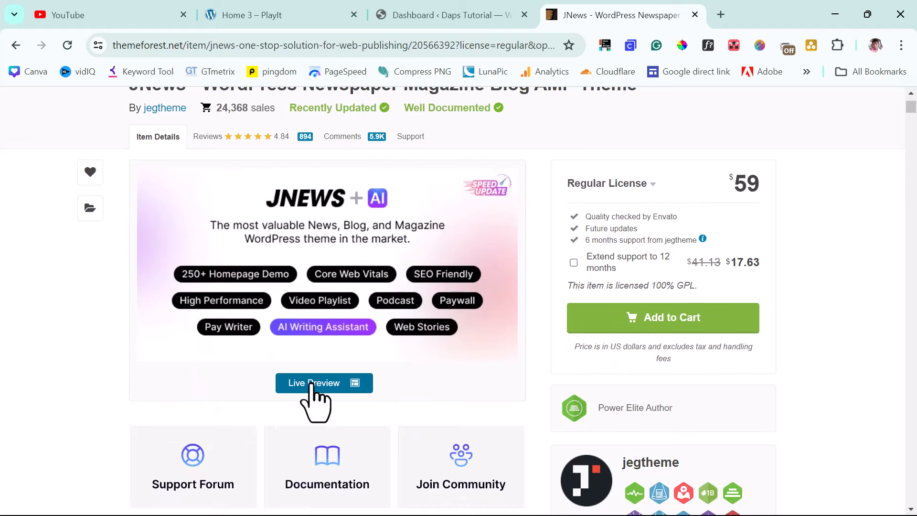
{"action": "left_click", "coordinate": [301, 383]}
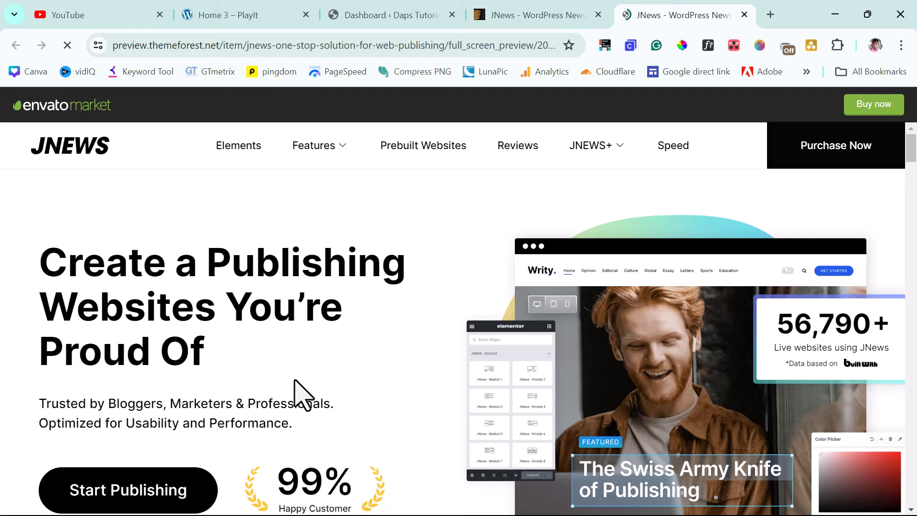
{"action": "left_click", "coordinate": [422, 152]}
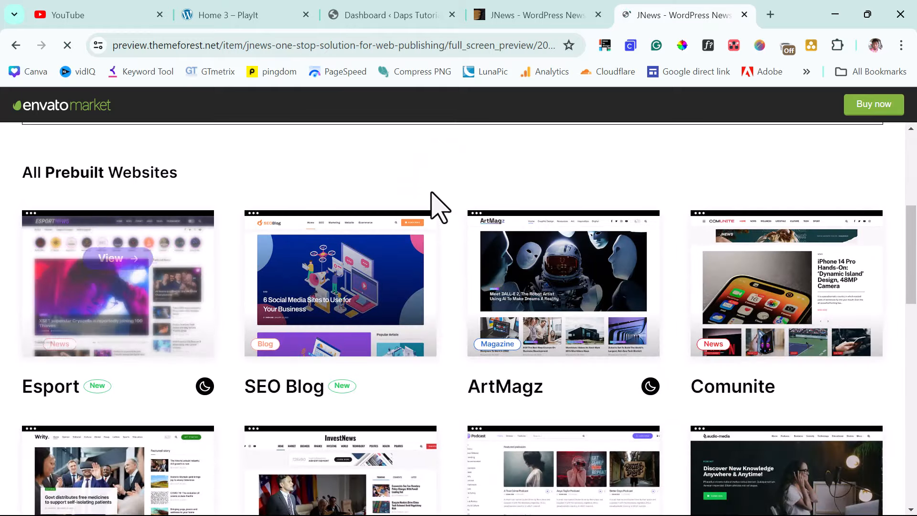
- Browse the JNews prebuilt websites, loading more demos three times to reach the end of the list
{"action": "mouse_move", "coordinate": [310, 304]}
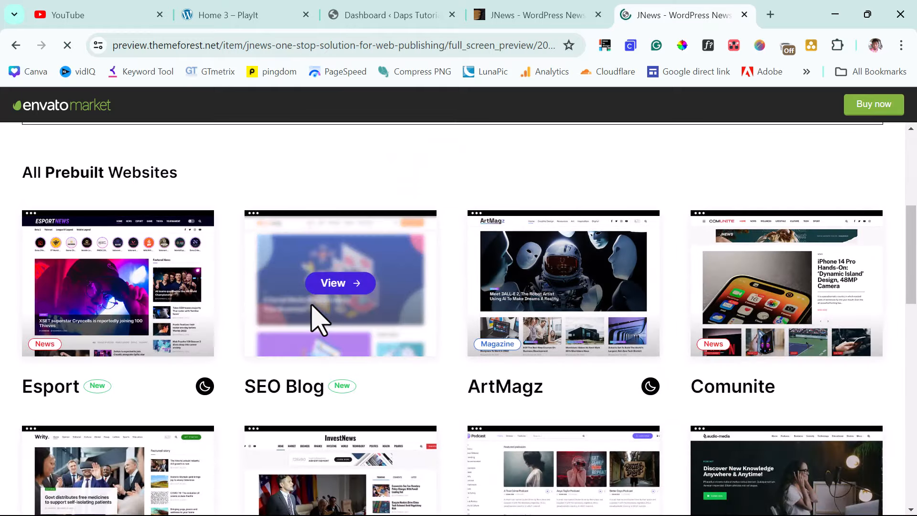
{"action": "scroll", "coordinate": [318, 323], "scroll_direction": "down", "scroll_amount": 10}
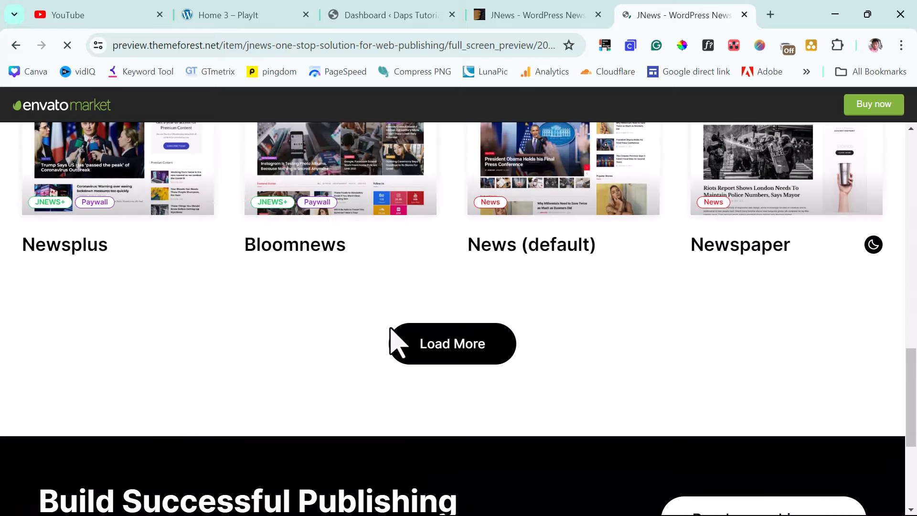
{"action": "left_click", "coordinate": [437, 344]}
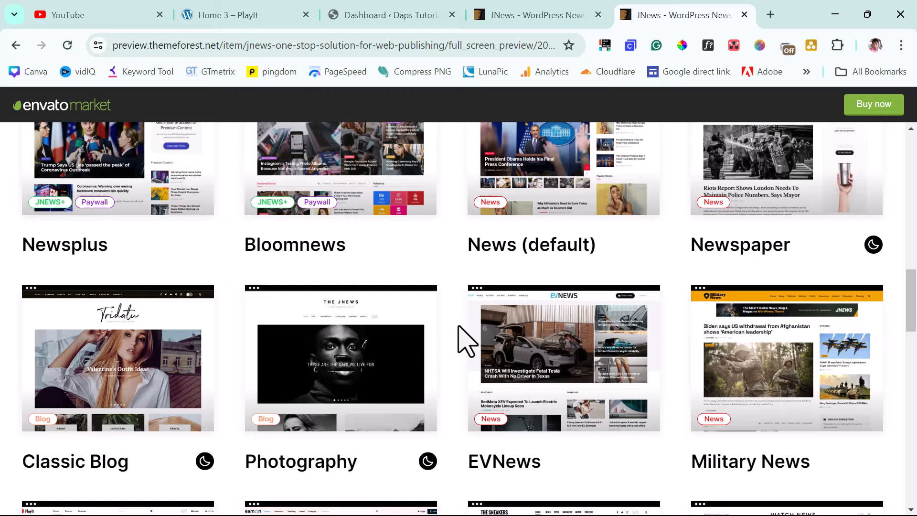
{"action": "scroll", "coordinate": [458, 326], "scroll_direction": "down", "scroll_amount": 20}
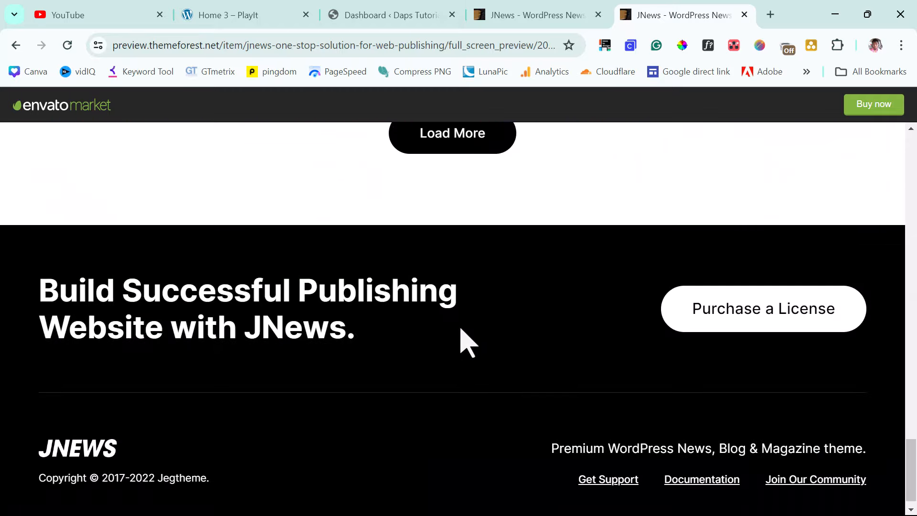
{"action": "scroll", "coordinate": [459, 328], "scroll_direction": "up", "scroll_amount": 5}
{"action": "left_click", "coordinate": [445, 418]}
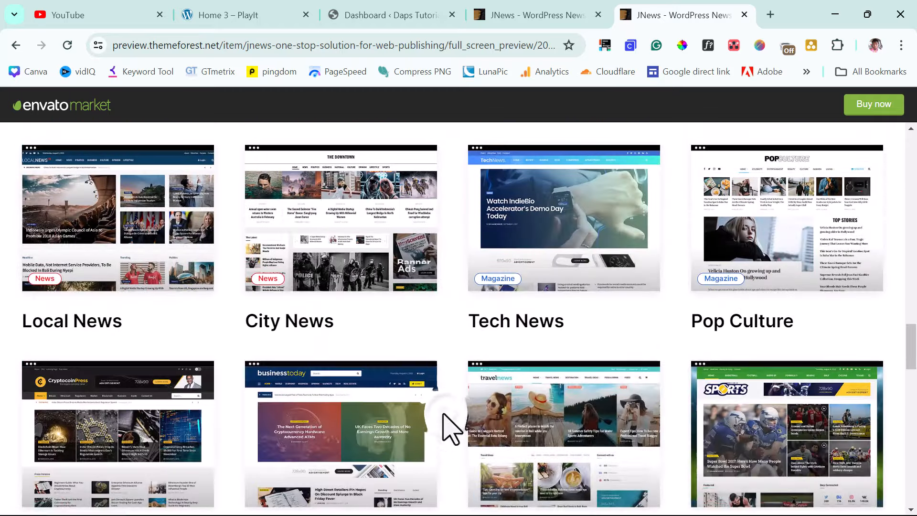
{"action": "scroll", "coordinate": [449, 426], "scroll_direction": "down", "scroll_amount": 20}
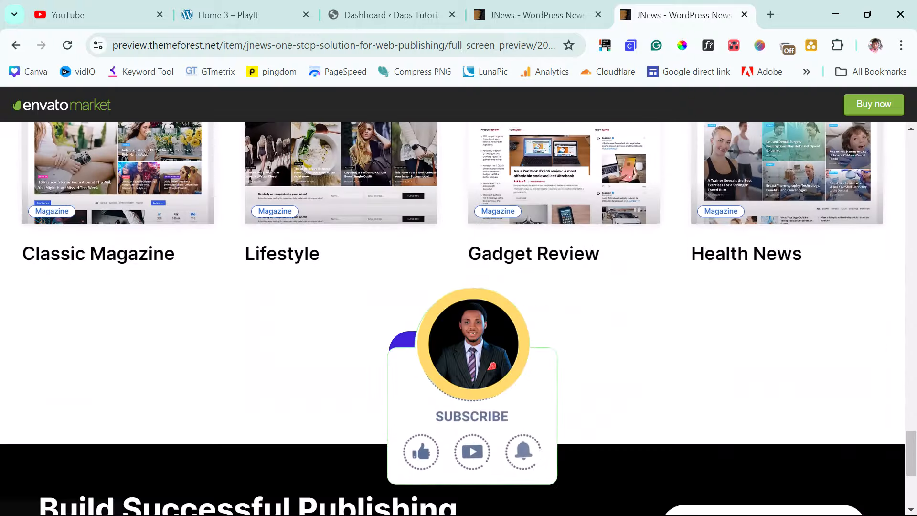
{"action": "scroll", "coordinate": [420, 482], "scroll_direction": "down", "scroll_amount": 15}
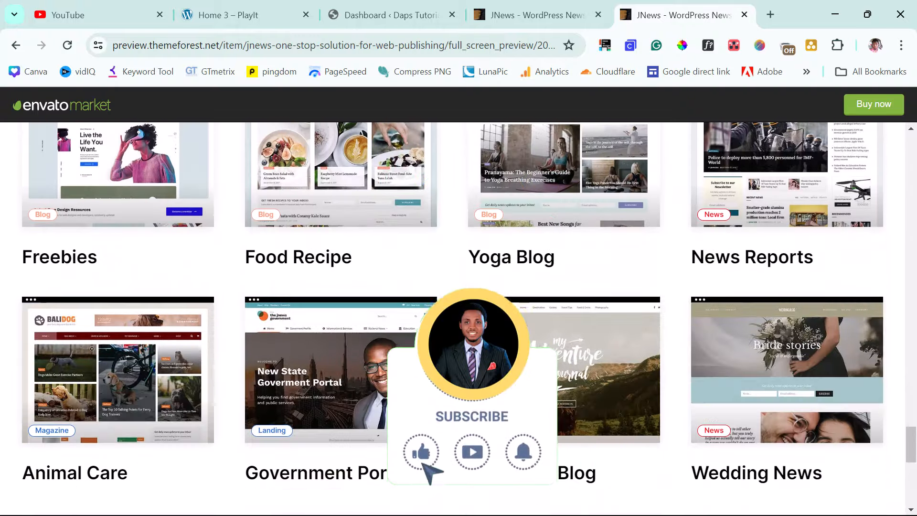
{"action": "scroll", "coordinate": [444, 382], "scroll_direction": "down", "scroll_amount": 4}
{"action": "left_click", "coordinate": [440, 292]}
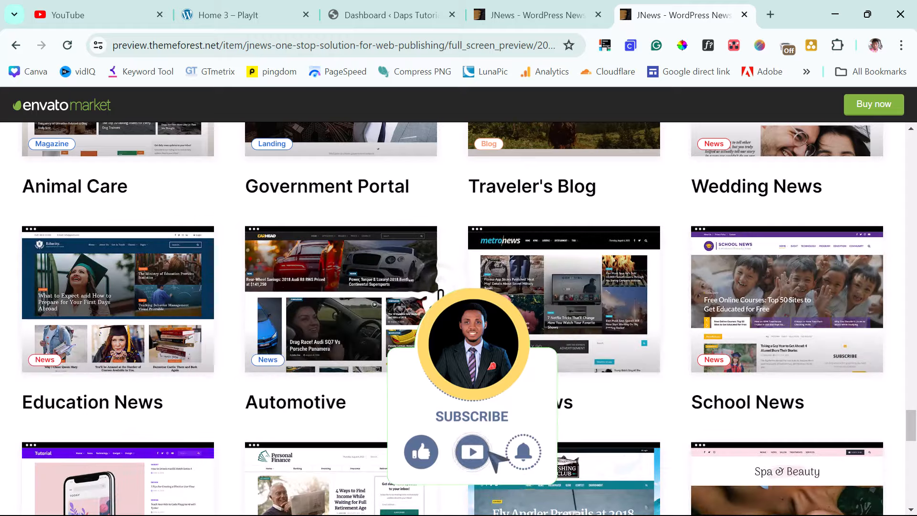
{"action": "scroll", "coordinate": [441, 292], "scroll_direction": "down", "scroll_amount": 12}
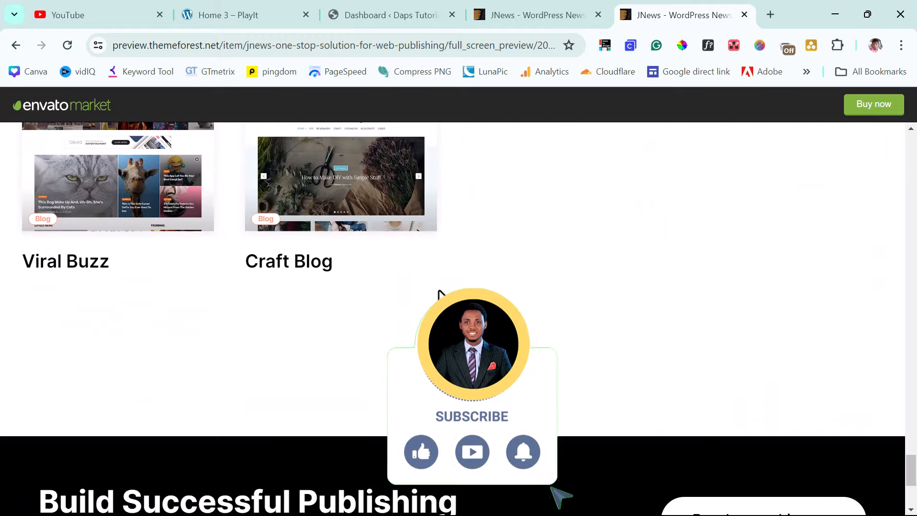
- Look back over the loaded prebuilt websites up to the search and category filters
{"action": "scroll", "coordinate": [439, 292], "scroll_direction": "up", "scroll_amount": 15}
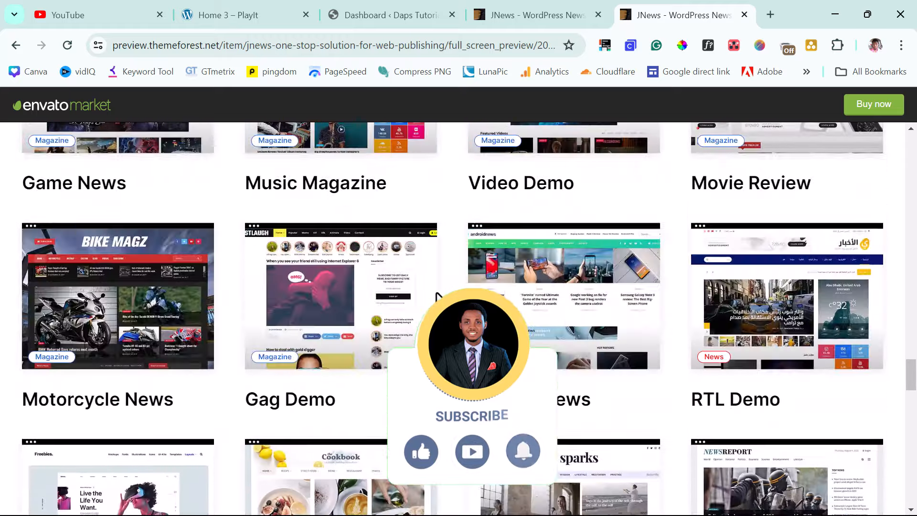
{"action": "scroll", "coordinate": [437, 295], "scroll_direction": "up", "scroll_amount": 15}
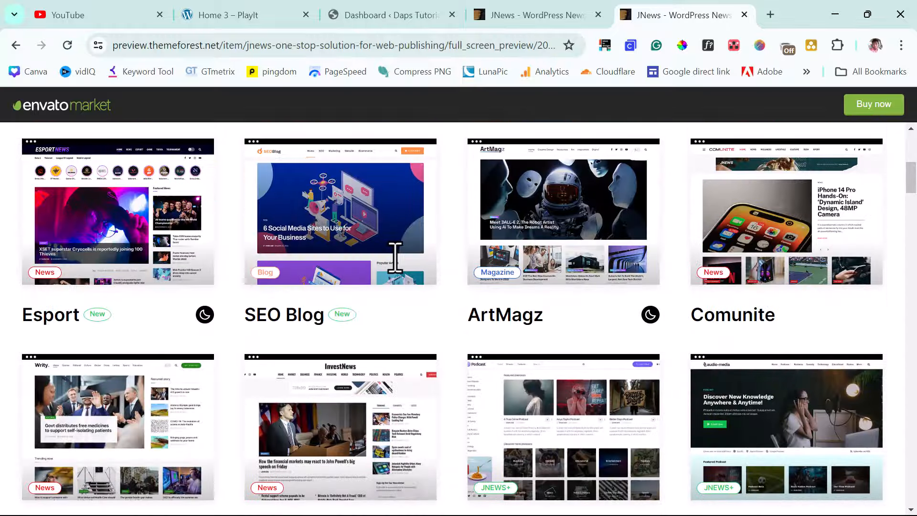
{"action": "scroll", "coordinate": [395, 258], "scroll_direction": "down", "scroll_amount": 8}
{"action": "scroll", "coordinate": [395, 258], "scroll_direction": "up", "scroll_amount": 15}
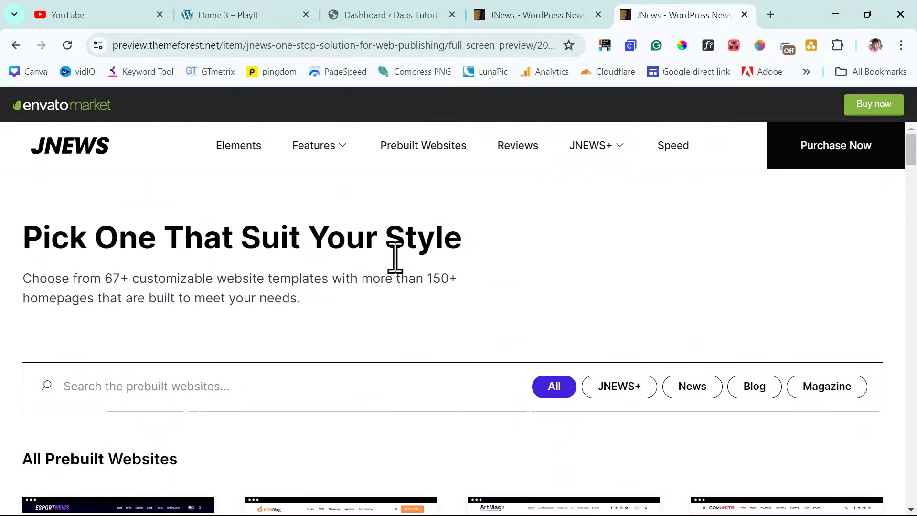
- Return to the JNews item page on ThemeForest and review its Regular License offer
{"action": "left_click", "coordinate": [537, 19]}
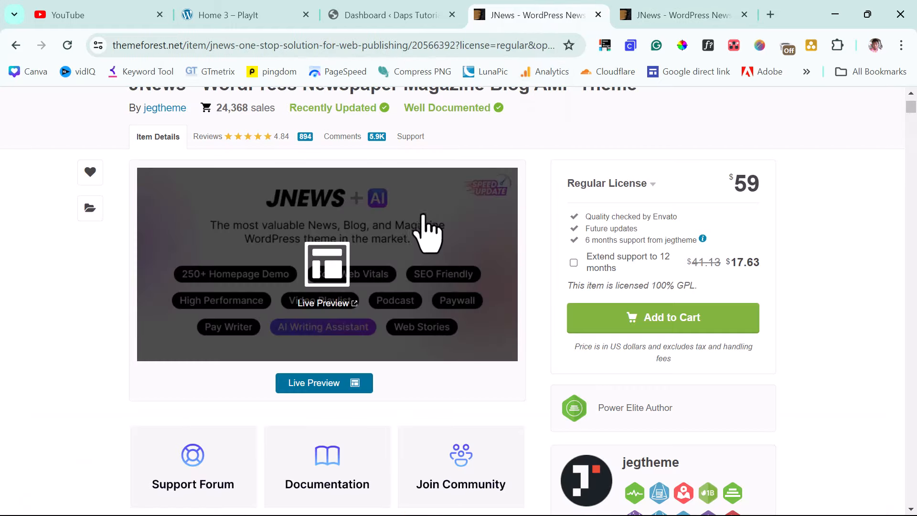
{"action": "scroll", "coordinate": [29, 351], "scroll_direction": "up", "scroll_amount": 3}
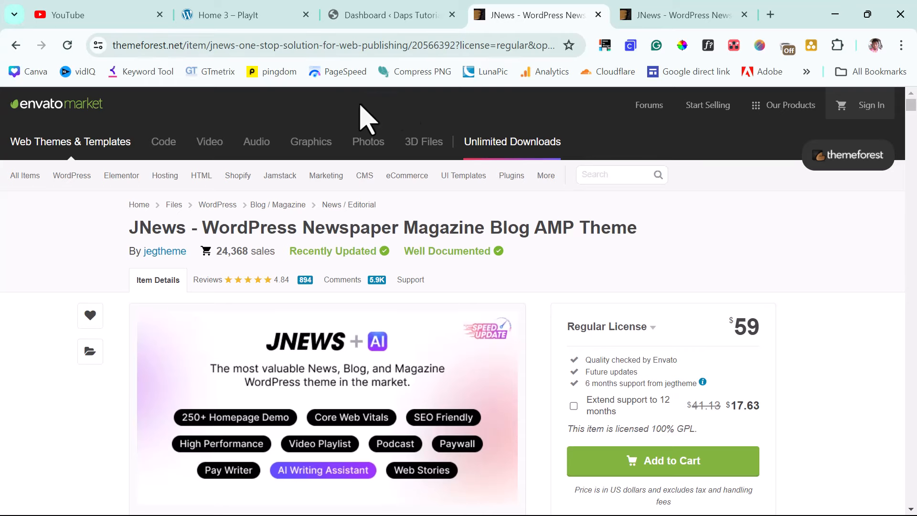
- Open srmehranclub.com in a new browser tab
{"action": "left_click", "coordinate": [772, 18]}
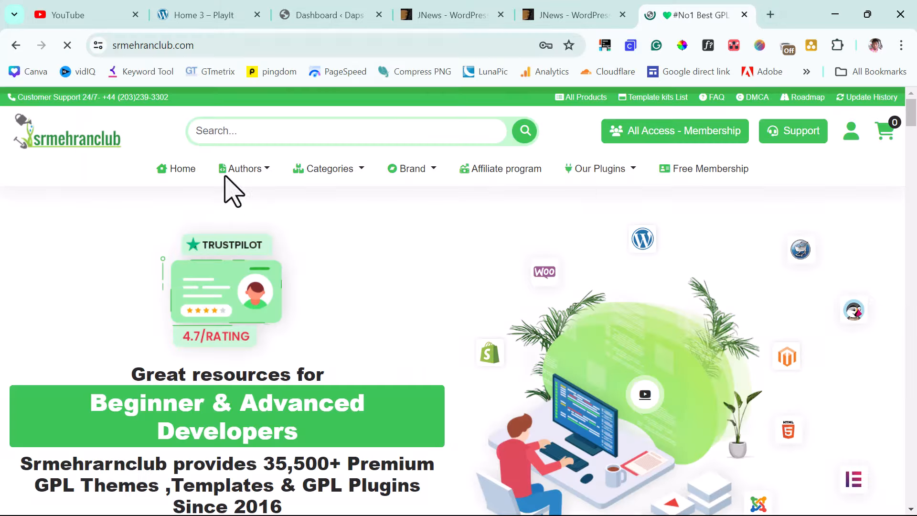
- Look over the srmehranclub homepage and its offer of GPL themes, templates and plugins
{"action": "mouse_move", "coordinate": [241, 171]}
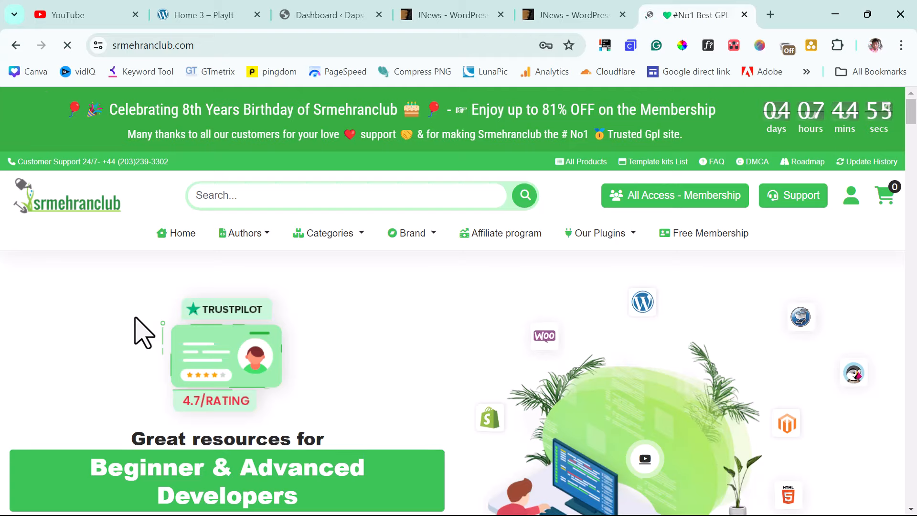
{"action": "scroll", "coordinate": [143, 332], "scroll_direction": "down", "scroll_amount": 3}
{"action": "scroll", "coordinate": [139, 329], "scroll_direction": "down", "scroll_amount": 2}
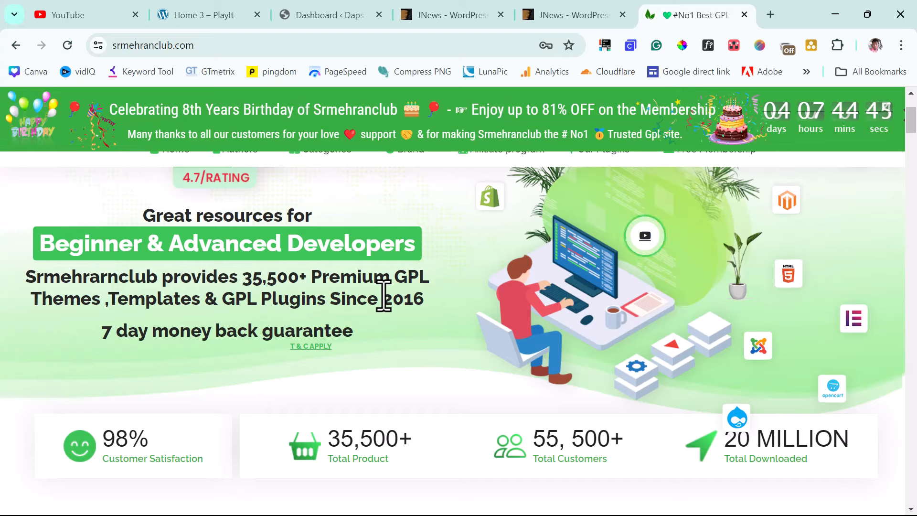
{"action": "scroll", "coordinate": [383, 294], "scroll_direction": "up", "scroll_amount": 5}
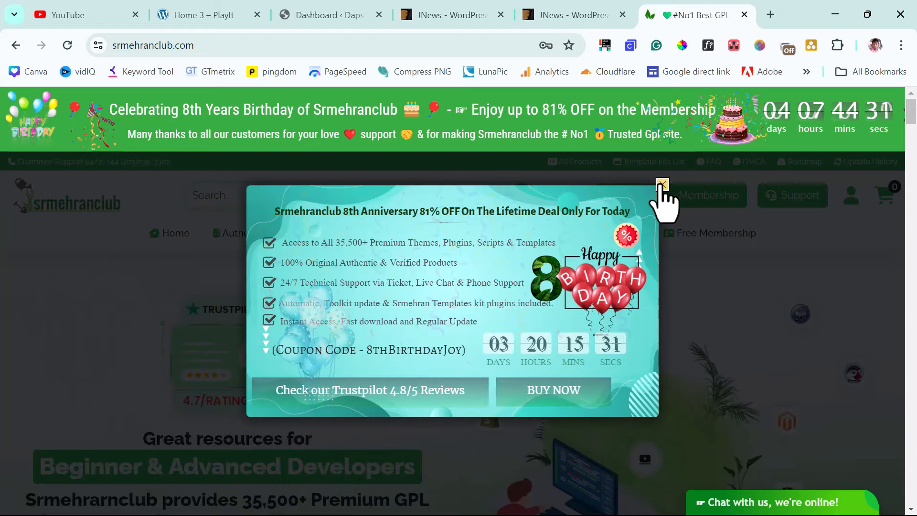
- Dismiss the anniversary offer, search srmehranclub for "jnews" and open the JNews WordPress Newspaper Magazine Blog AMP Theme product
{"action": "left_click", "coordinate": [662, 184]}
{"action": "left_click", "coordinate": [246, 195]}
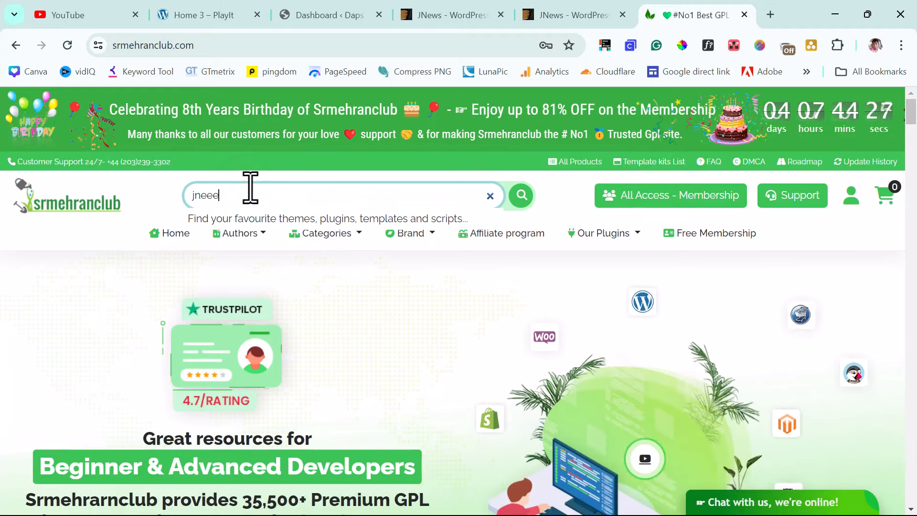
{"action": "type", "text": "jneee"}
{"action": "key", "text": "BackSpace"}
{"action": "key", "text": "BackSpace"}
{"action": "type", "text": "ws"}
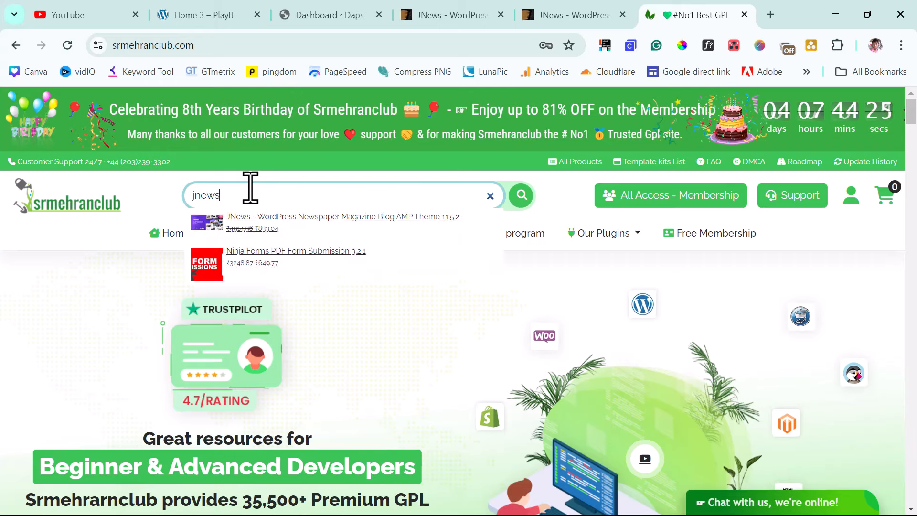
{"action": "left_click", "coordinate": [266, 216]}
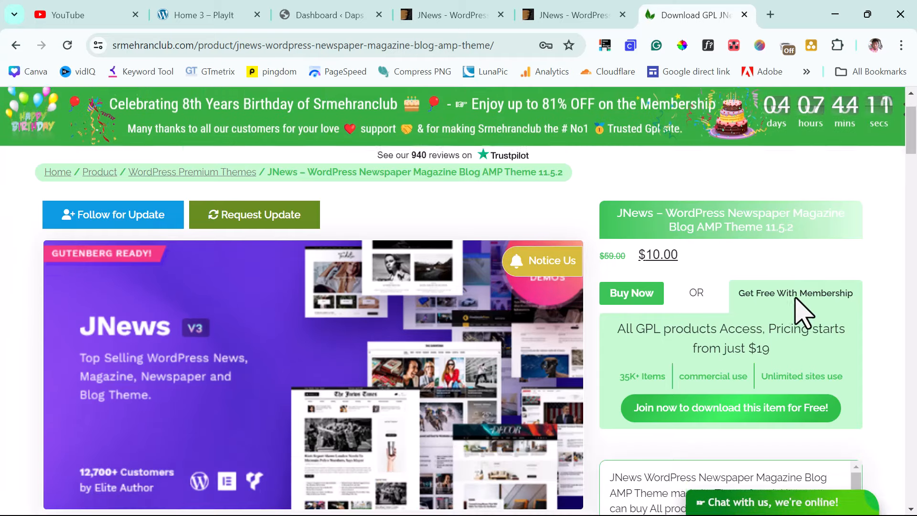
- Review the JNews product's purchase options and demo import note, and close its browser tab and the extra JNews tab
{"action": "scroll", "coordinate": [803, 313], "scroll_direction": "down", "scroll_amount": 3}
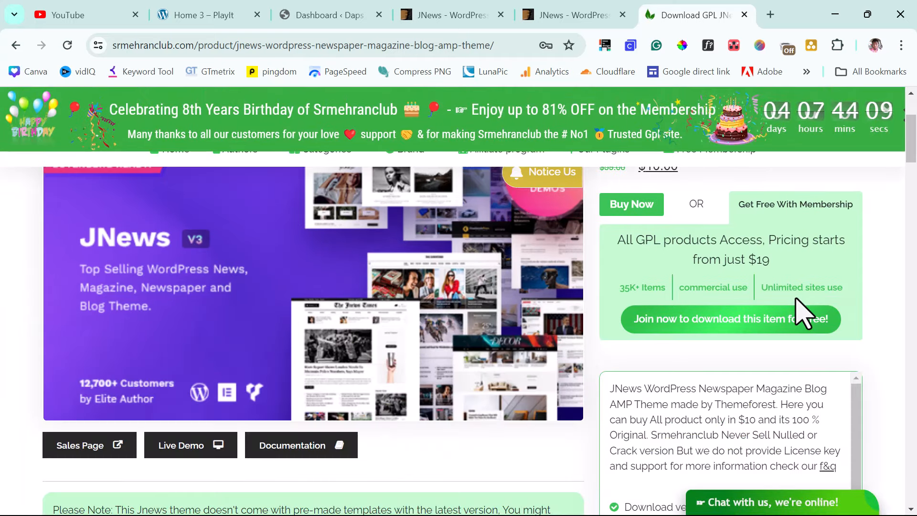
{"action": "scroll", "coordinate": [803, 313], "scroll_direction": "down", "scroll_amount": 2}
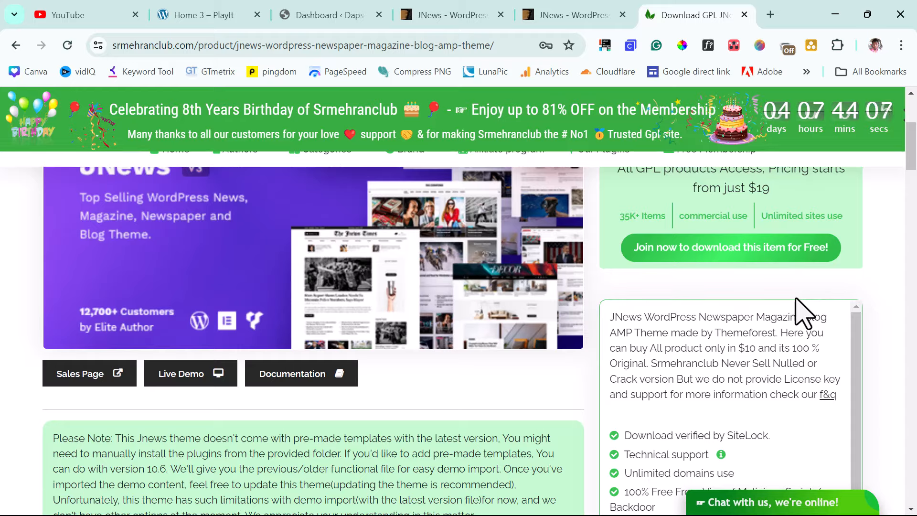
{"action": "scroll", "coordinate": [804, 313], "scroll_direction": "up", "scroll_amount": 5}
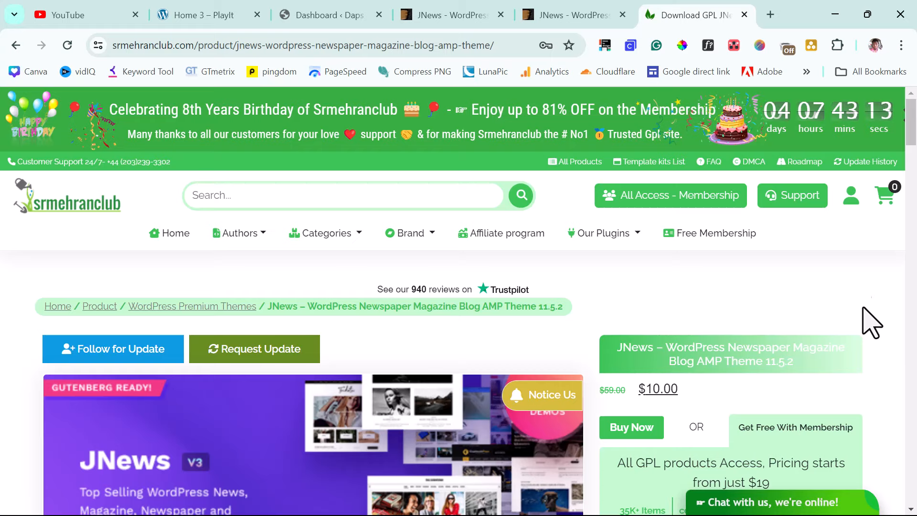
{"action": "left_click", "coordinate": [744, 15]}
{"action": "left_click", "coordinate": [744, 15]}
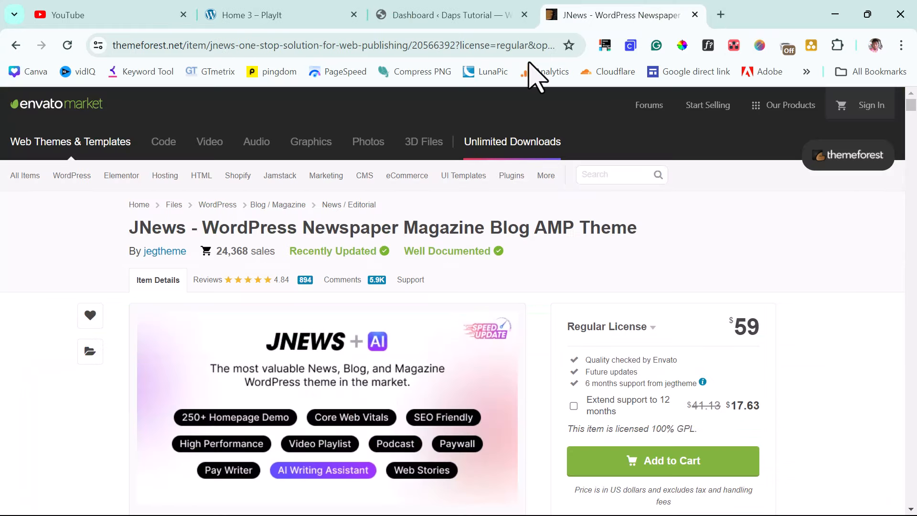
- Return to the WordPress dashboard and activate the JNews theme among the installed themes
{"action": "left_click", "coordinate": [436, 16]}
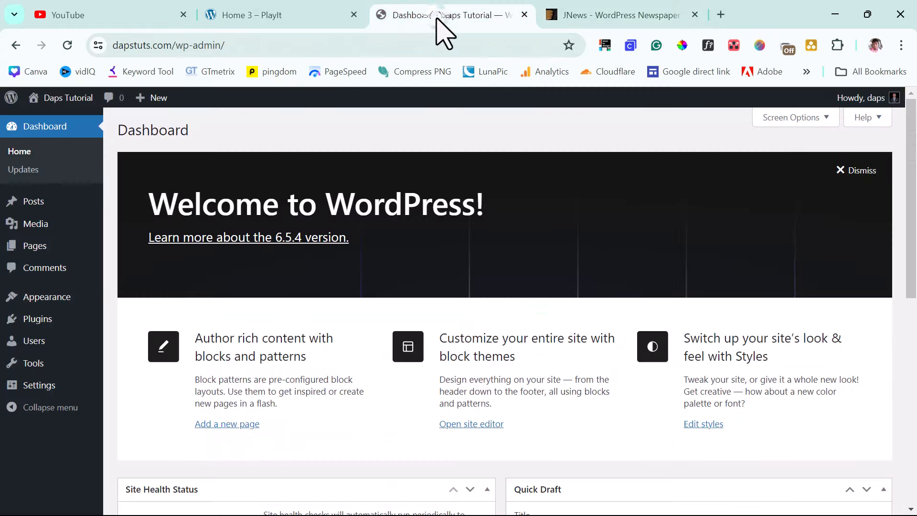
{"action": "mouse_move", "coordinate": [58, 298]}
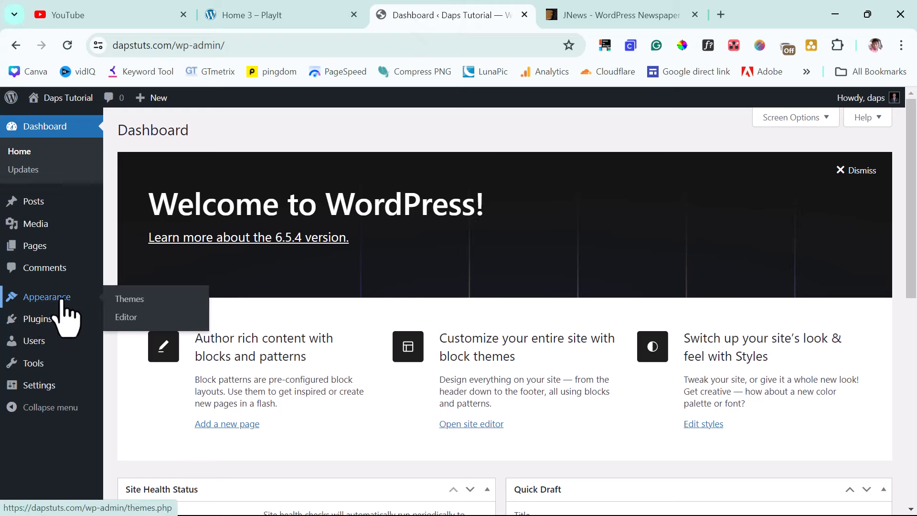
{"action": "left_click", "coordinate": [120, 302]}
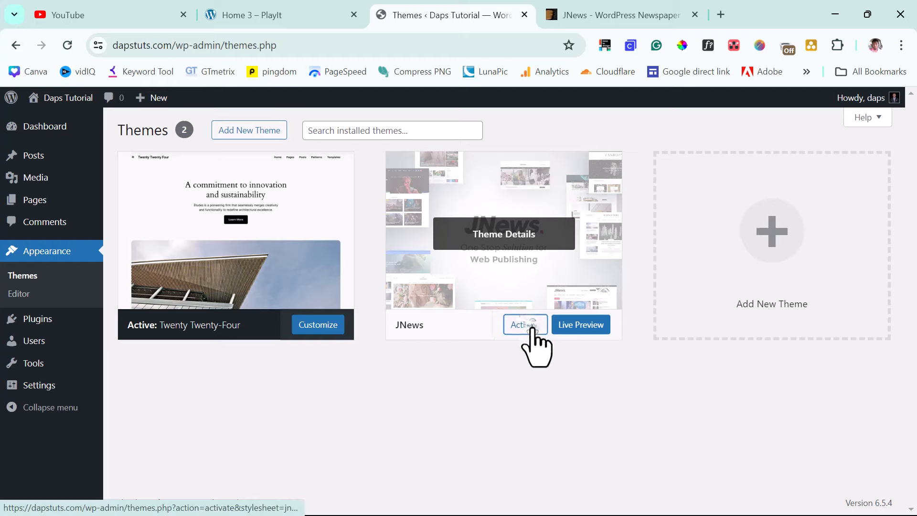
{"action": "left_click", "coordinate": [532, 327]}
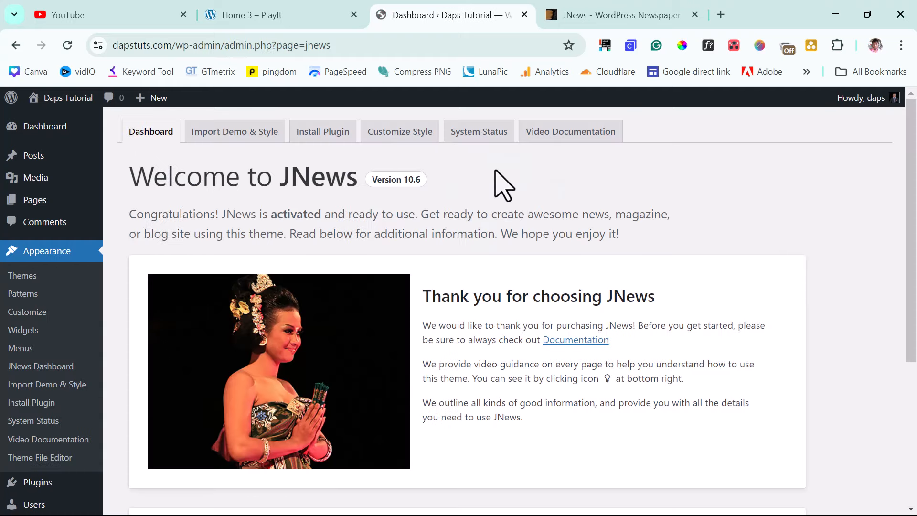
- Examine the JNews welcome page and its list of required, recommended and optional plugins
{"action": "scroll", "coordinate": [504, 185], "scroll_direction": "down", "scroll_amount": 5}
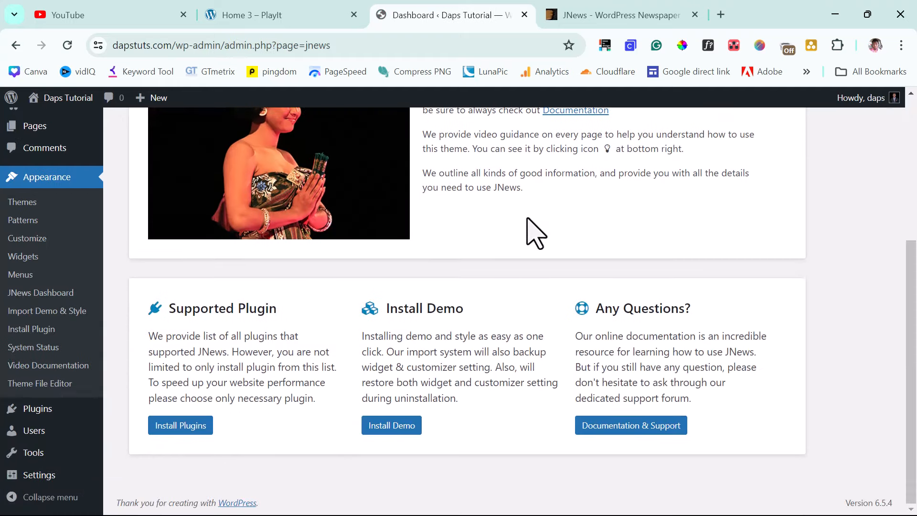
{"action": "scroll", "coordinate": [532, 227], "scroll_direction": "up", "scroll_amount": 5}
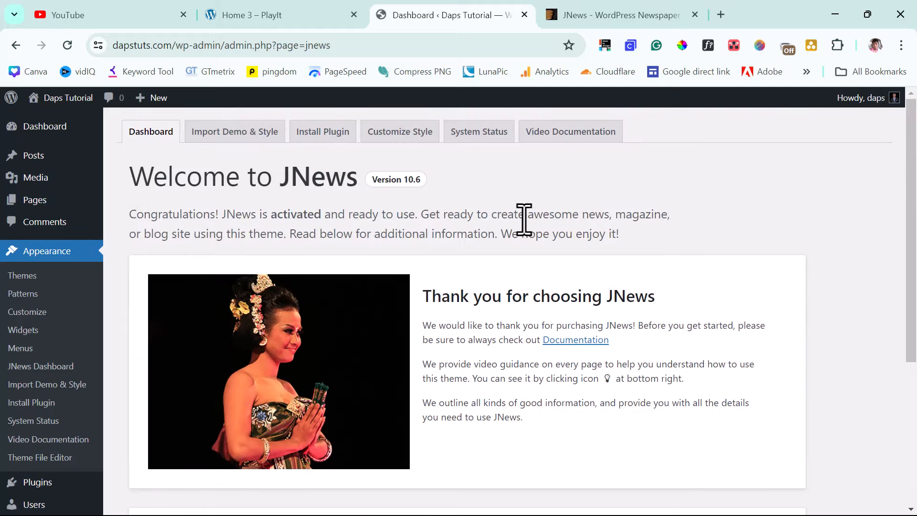
{"action": "left_click", "coordinate": [323, 133]}
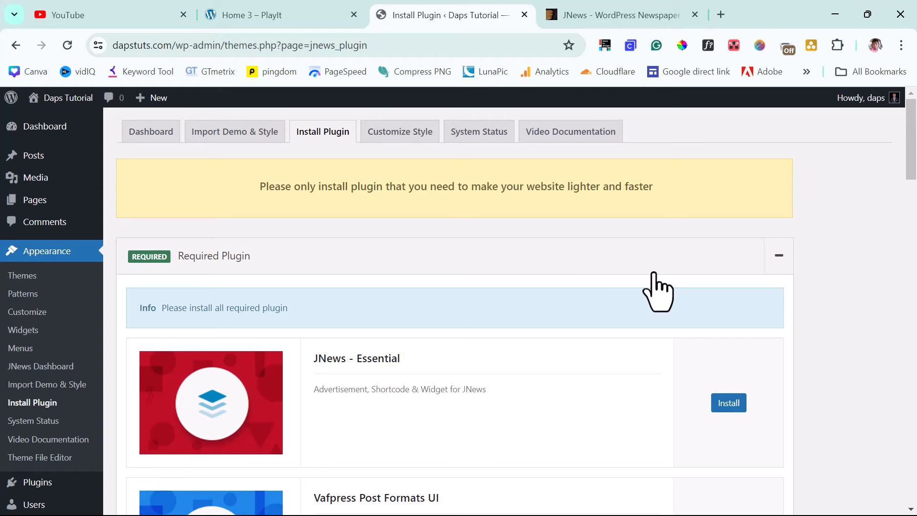
{"action": "scroll", "coordinate": [658, 292], "scroll_direction": "down", "scroll_amount": 1}
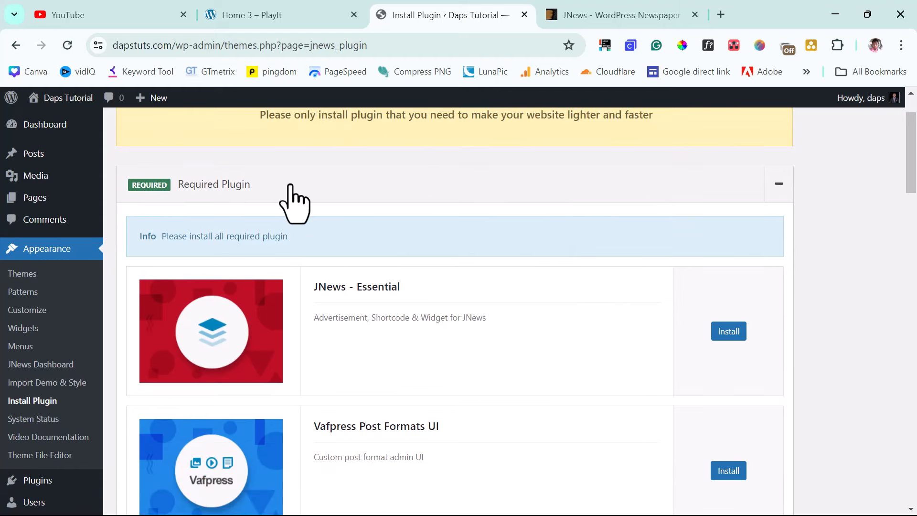
{"action": "scroll", "coordinate": [759, 220], "scroll_direction": "down", "scroll_amount": 3}
{"action": "scroll", "coordinate": [516, 267], "scroll_direction": "down", "scroll_amount": 4}
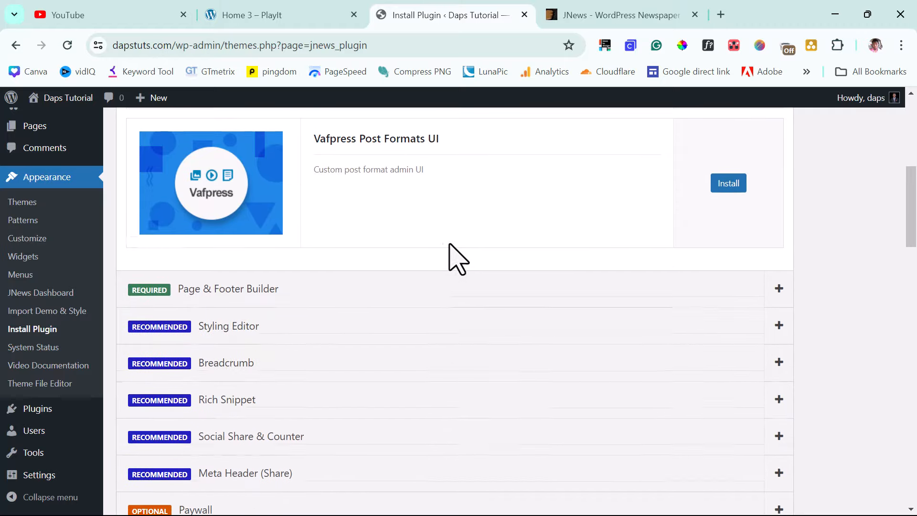
{"action": "scroll", "coordinate": [434, 256], "scroll_direction": "down", "scroll_amount": 1}
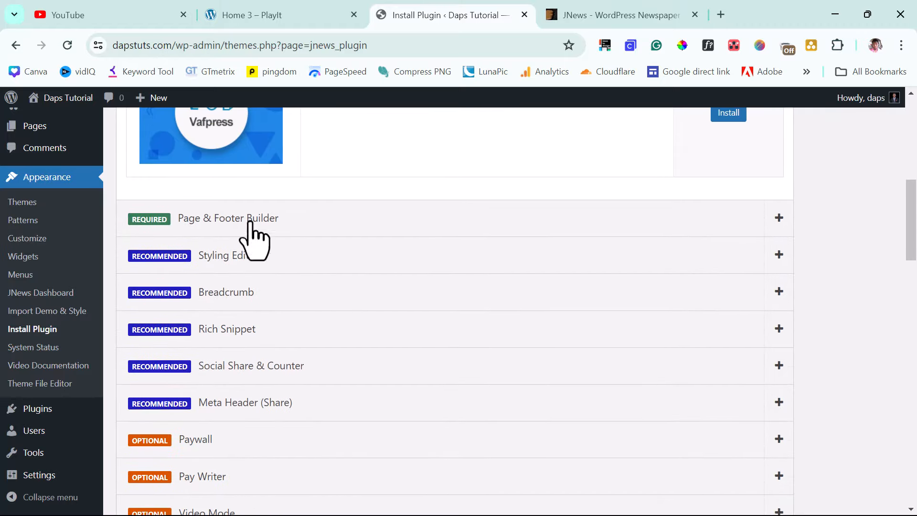
{"action": "scroll", "coordinate": [373, 237], "scroll_direction": "down", "scroll_amount": 1}
{"action": "scroll", "coordinate": [372, 237], "scroll_direction": "down", "scroll_amount": 3}
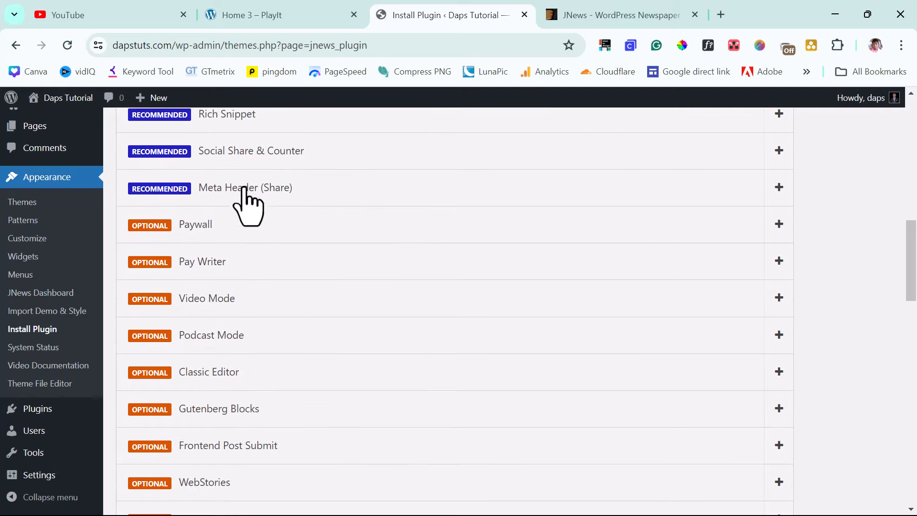
{"action": "scroll", "coordinate": [256, 282], "scroll_direction": "down", "scroll_amount": 4}
{"action": "scroll", "coordinate": [257, 281], "scroll_direction": "down", "scroll_amount": 15}
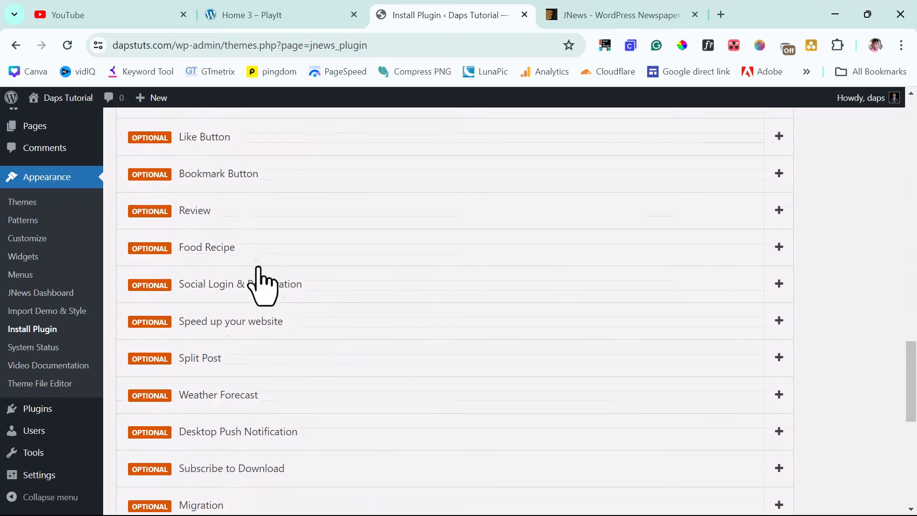
- Install the required plugins JNews - Essential and Vafpress Post Formats UI
{"action": "scroll", "coordinate": [606, 272], "scroll_direction": "up", "scroll_amount": 20}
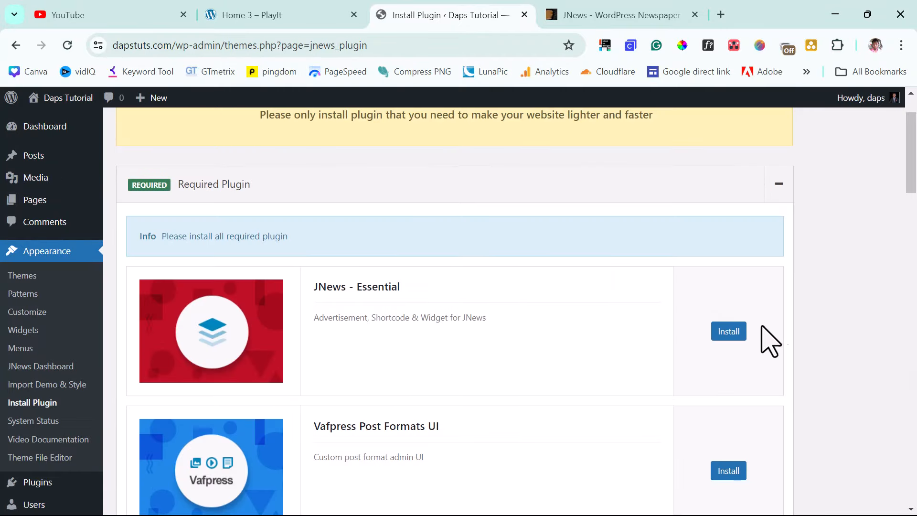
{"action": "left_click", "coordinate": [728, 331]}
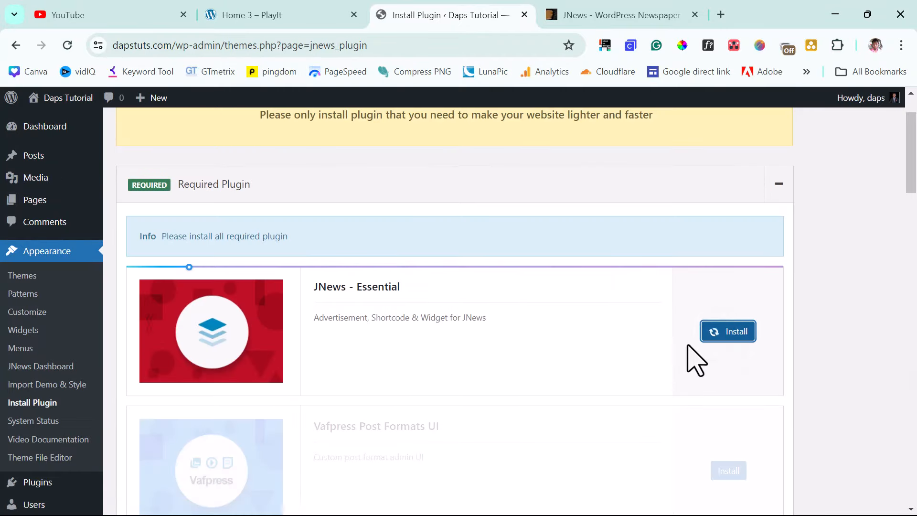
{"action": "scroll", "coordinate": [729, 372], "scroll_direction": "down", "scroll_amount": 2}
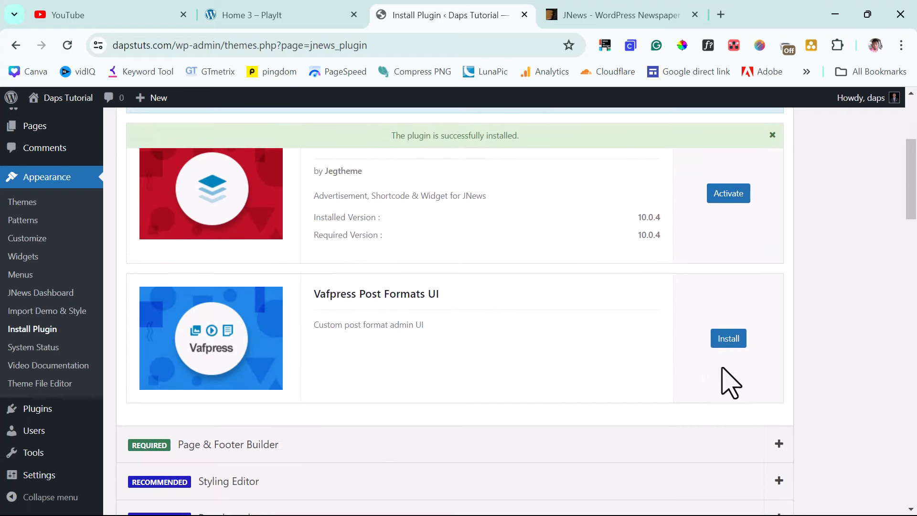
{"action": "left_click", "coordinate": [727, 343]}
- Install and activate Elementor Page Builder as the page and footer builder, and skip its onboarding wizard
{"action": "scroll", "coordinate": [788, 403], "scroll_direction": "down", "scroll_amount": 1}
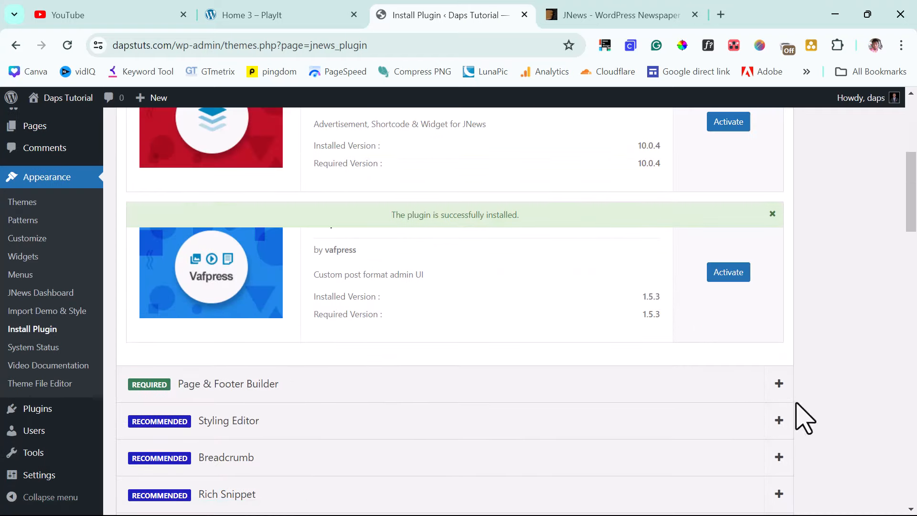
{"action": "left_click", "coordinate": [779, 384]}
{"action": "scroll", "coordinate": [461, 440], "scroll_direction": "up", "scroll_amount": 4}
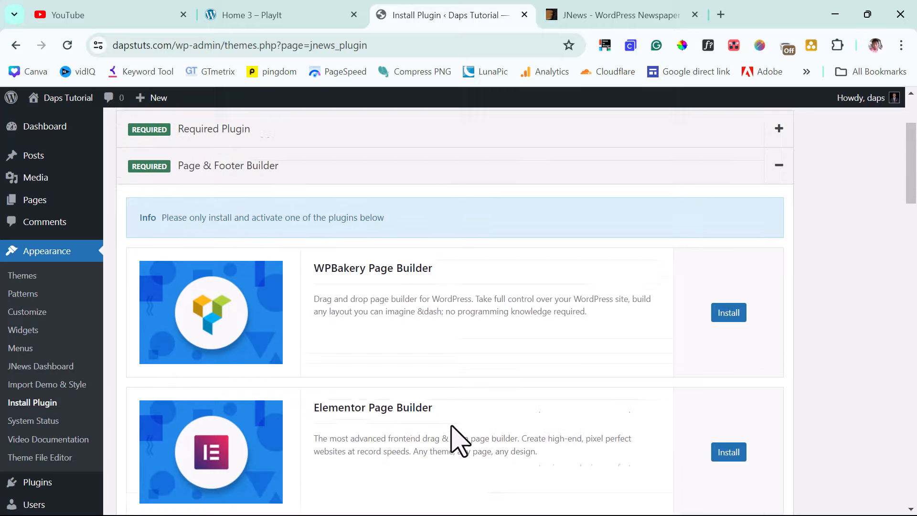
{"action": "scroll", "coordinate": [563, 287], "scroll_direction": "down", "scroll_amount": 4}
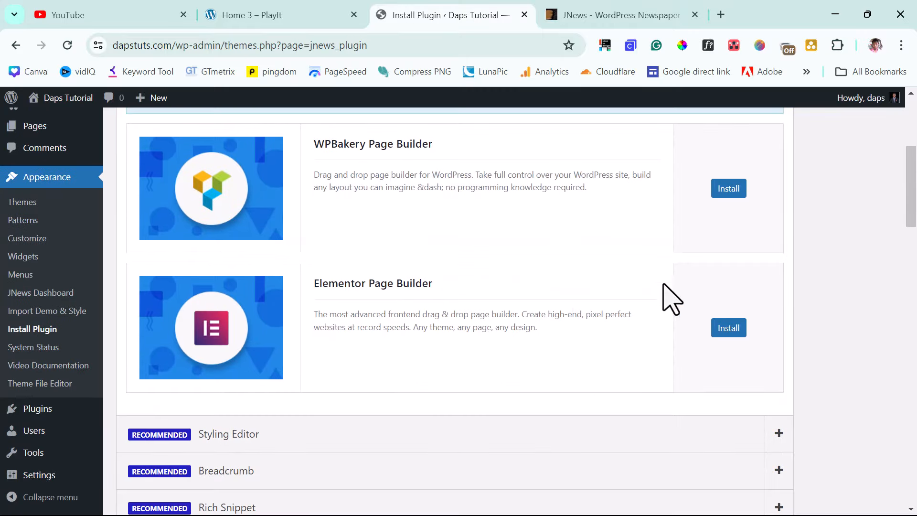
{"action": "left_click", "coordinate": [730, 330]}
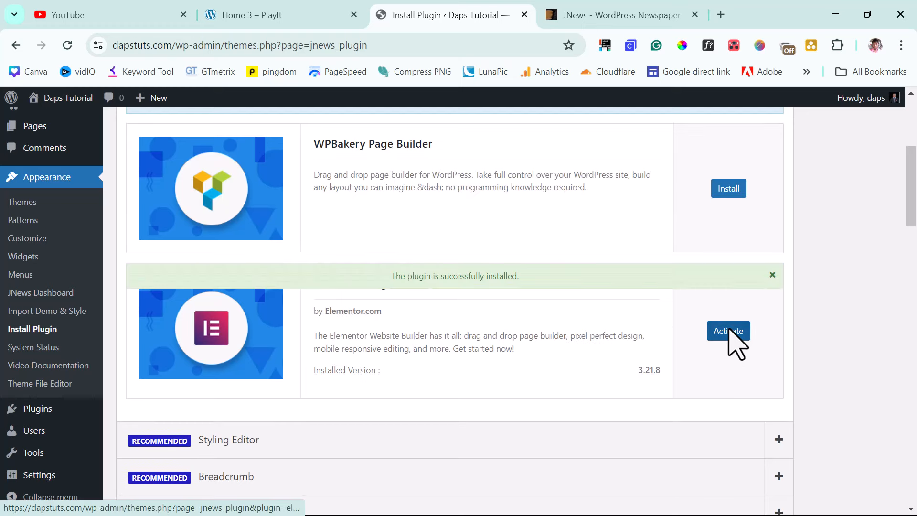
{"action": "left_click", "coordinate": [728, 331]}
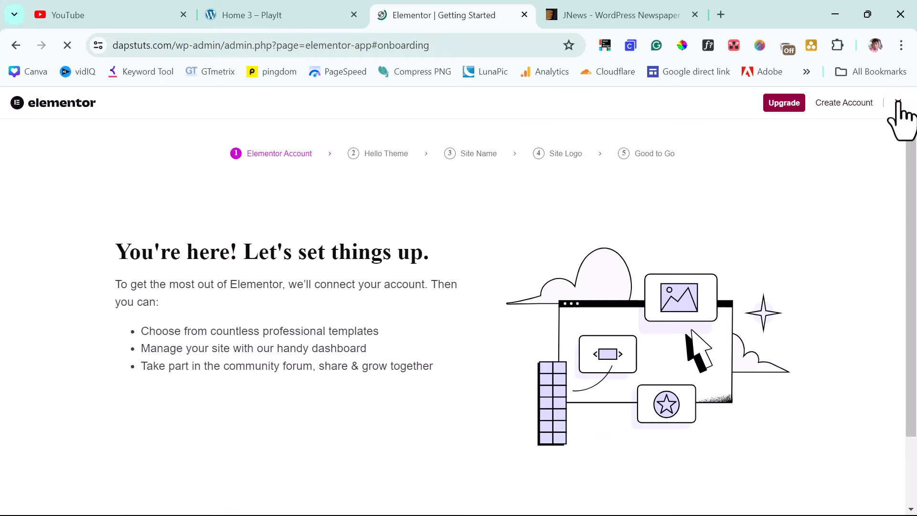
{"action": "left_click", "coordinate": [898, 103]}
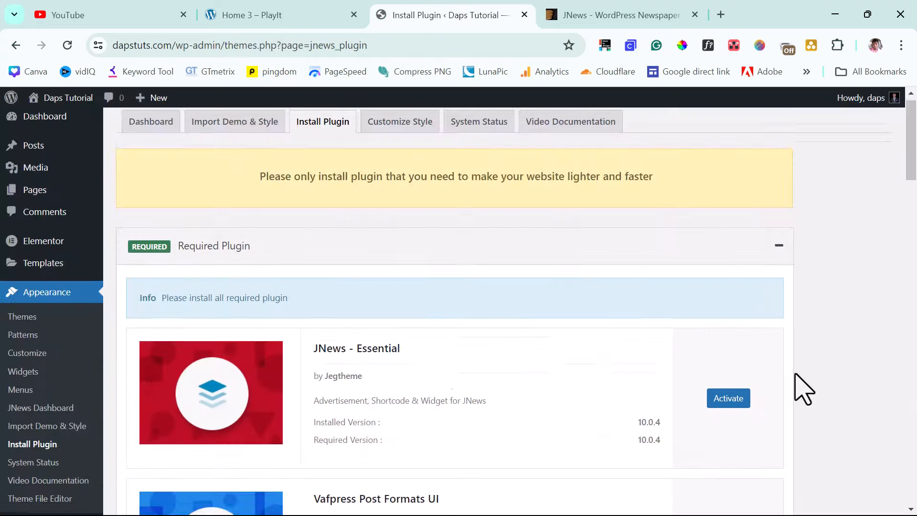
- Activate the JNews - Essential and Vafpress Post Formats UI plugins
{"action": "scroll", "coordinate": [797, 389], "scroll_direction": "down", "scroll_amount": 5}
{"action": "left_click", "coordinate": [728, 194]}
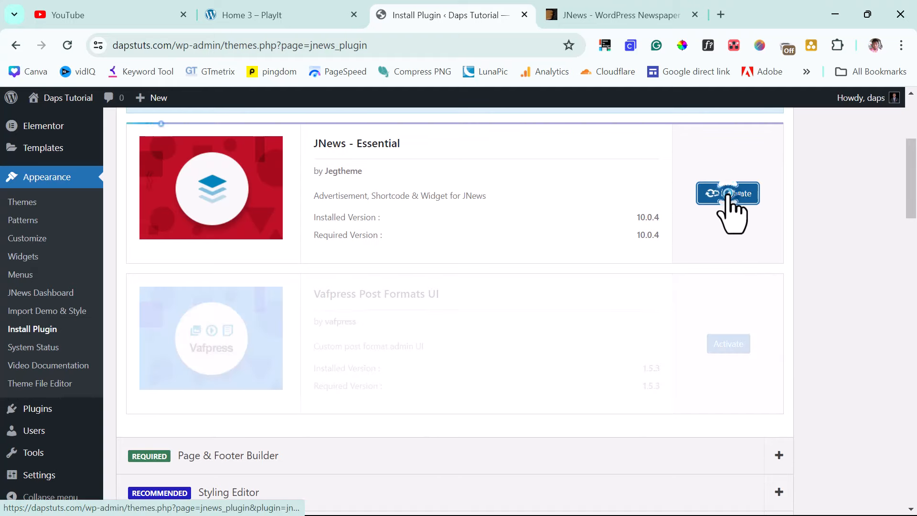
{"action": "scroll", "coordinate": [798, 377], "scroll_direction": "down", "scroll_amount": 5}
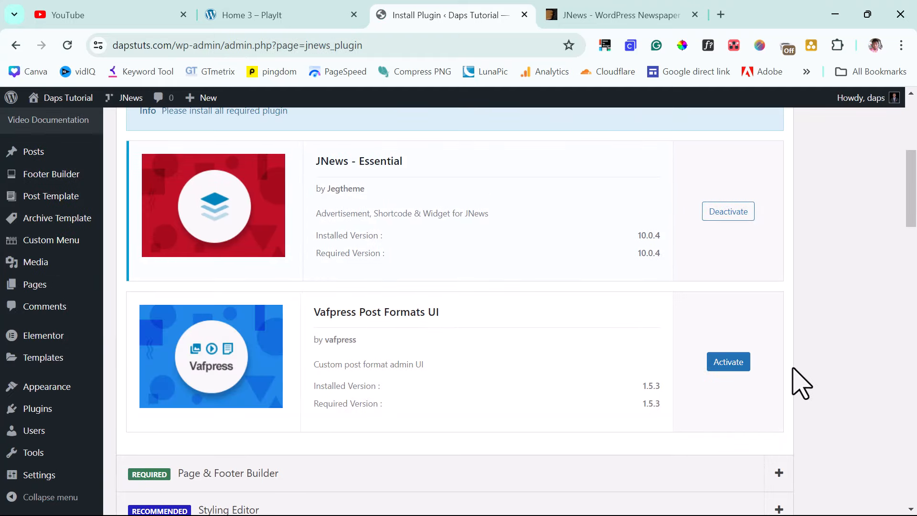
{"action": "left_click", "coordinate": [725, 363]}
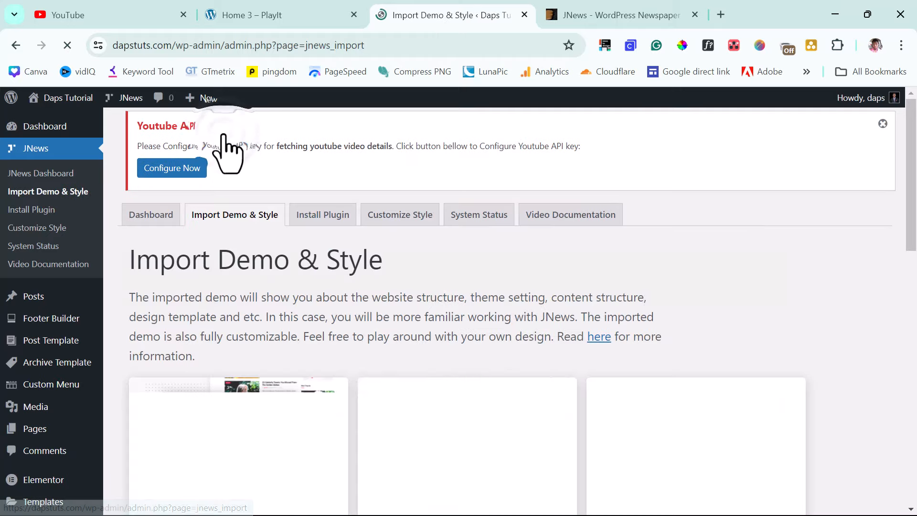
- Import the PlayIt demo with its plugins, style and content, switching the builder content from Visual Composer to Elementor
{"action": "scroll", "coordinate": [846, 357], "scroll_direction": "down", "scroll_amount": 5}
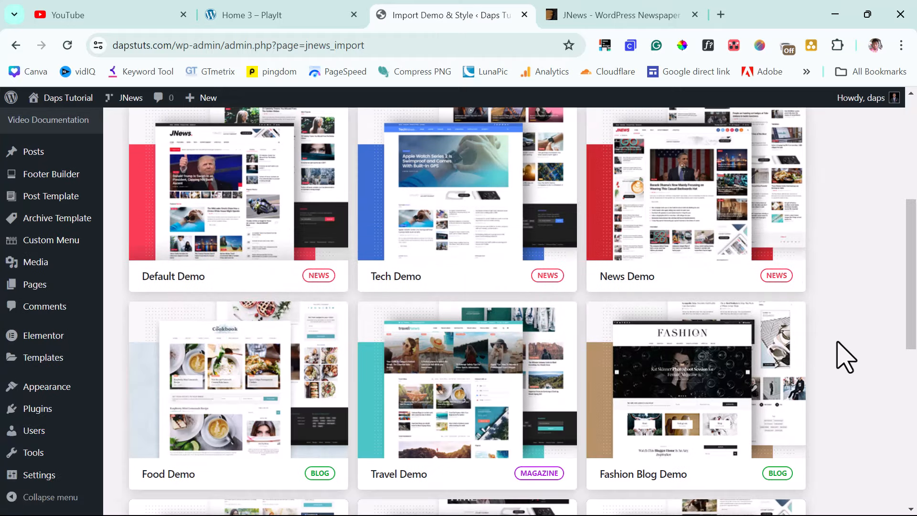
{"action": "scroll", "coordinate": [846, 357], "scroll_direction": "down", "scroll_amount": 8}
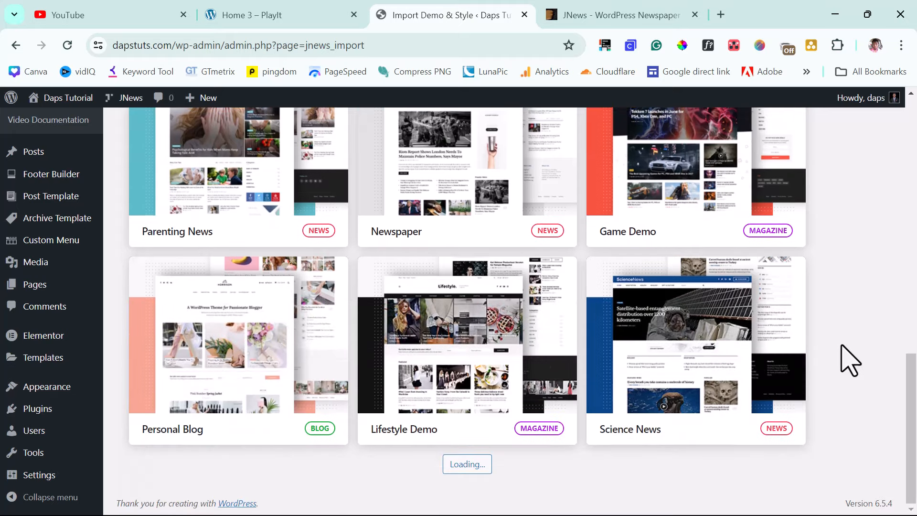
{"action": "scroll", "coordinate": [850, 360], "scroll_direction": "down", "scroll_amount": 10}
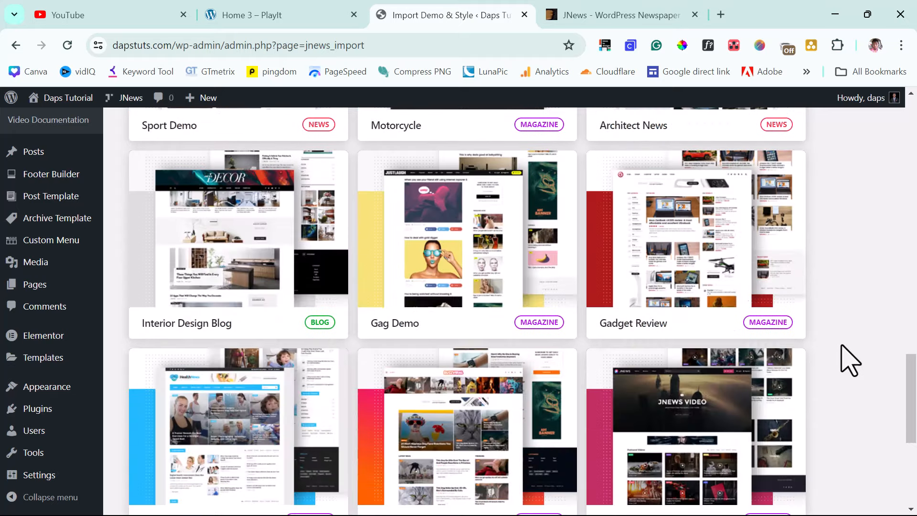
{"action": "scroll", "coordinate": [850, 360], "scroll_direction": "down", "scroll_amount": 6}
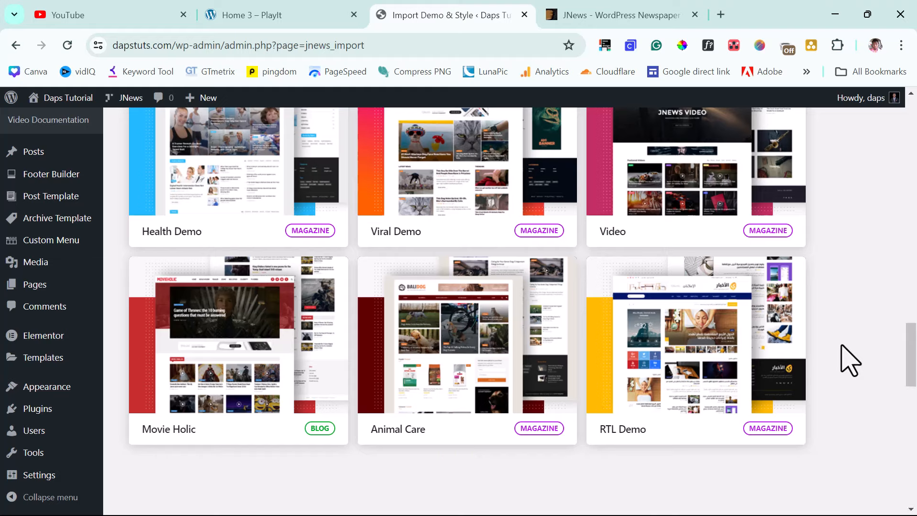
{"action": "scroll", "coordinate": [850, 360], "scroll_direction": "down", "scroll_amount": 8}
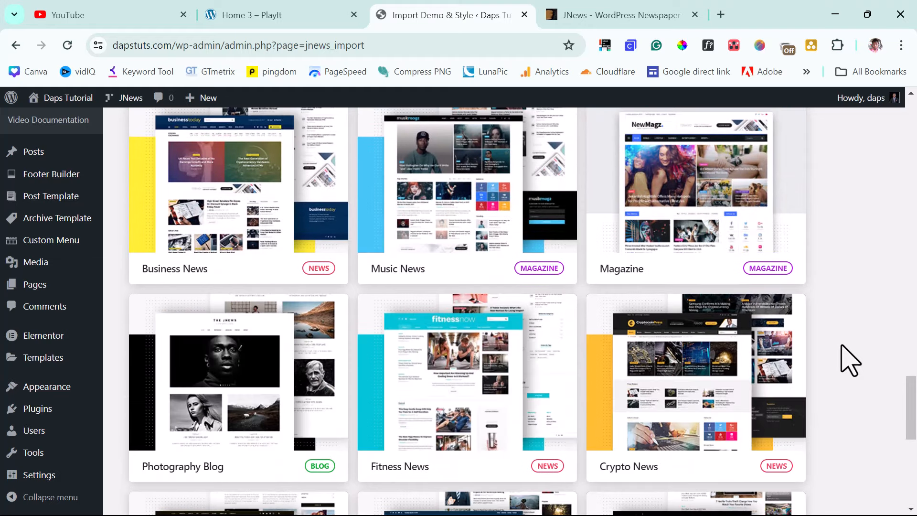
{"action": "scroll", "coordinate": [850, 360], "scroll_direction": "down", "scroll_amount": 5}
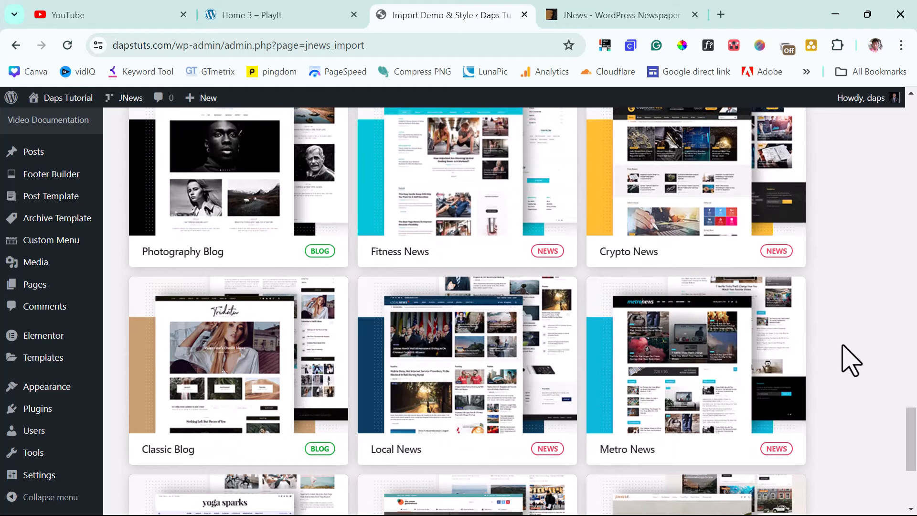
{"action": "scroll", "coordinate": [850, 361], "scroll_direction": "down", "scroll_amount": 5}
{"action": "scroll", "coordinate": [850, 360], "scroll_direction": "down", "scroll_amount": 7}
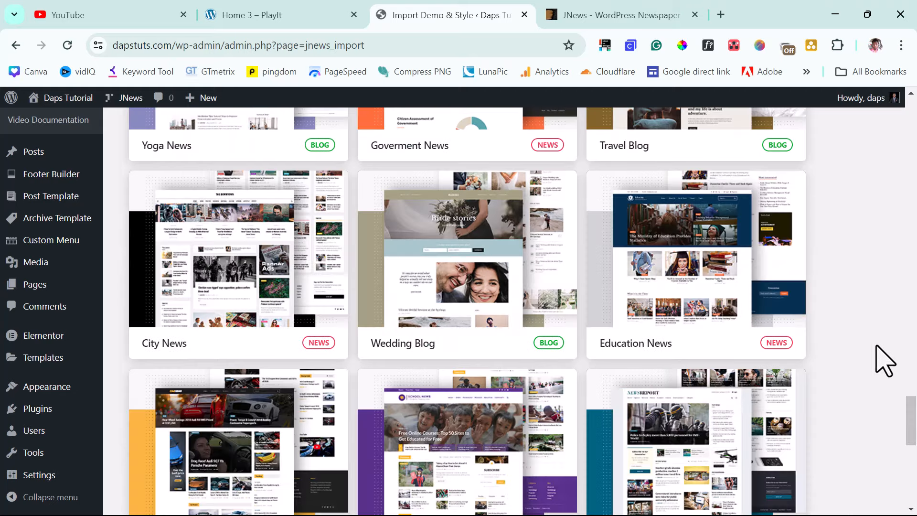
{"action": "scroll", "coordinate": [885, 361], "scroll_direction": "down", "scroll_amount": 11}
{"action": "mouse_move", "coordinate": [497, 363]}
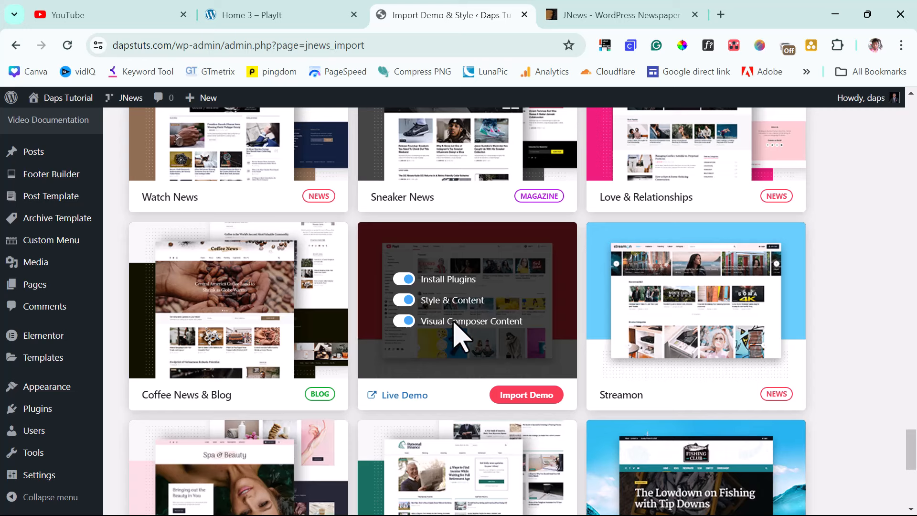
{"action": "left_click", "coordinate": [399, 322]}
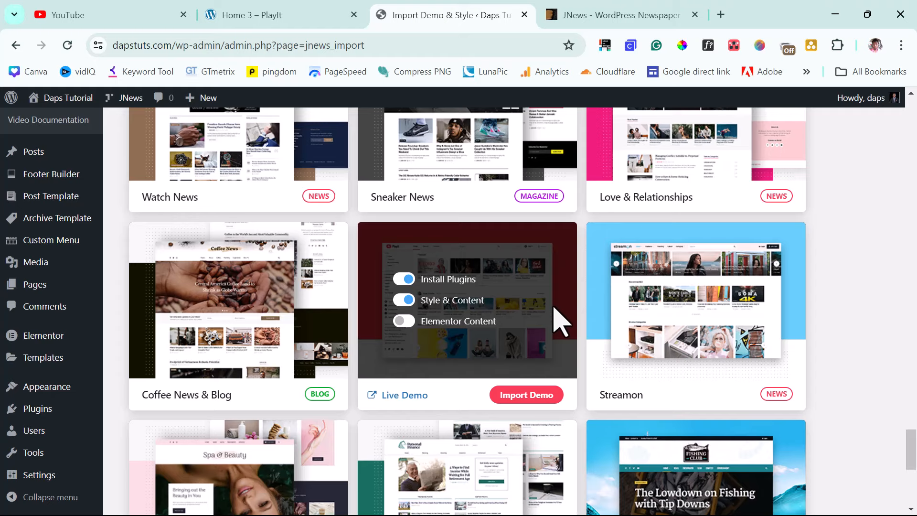
{"action": "left_click", "coordinate": [530, 399]}
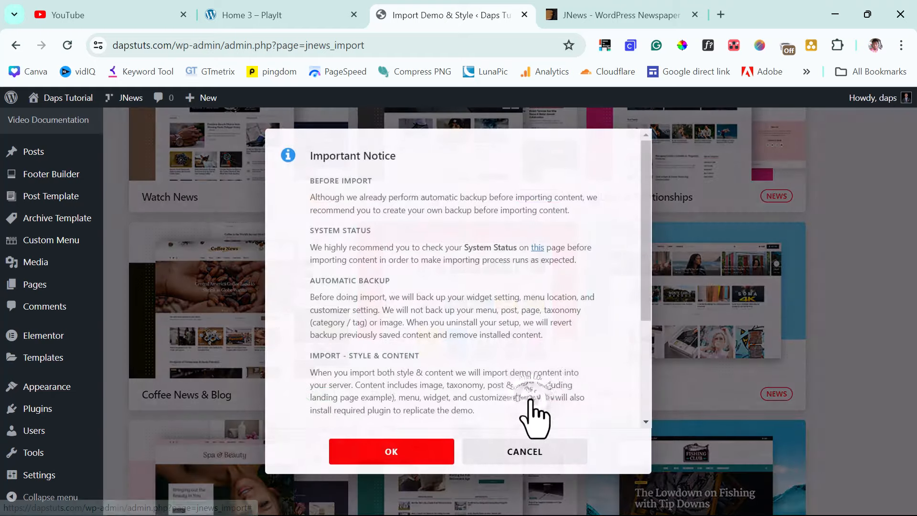
{"action": "left_click", "coordinate": [380, 453]}
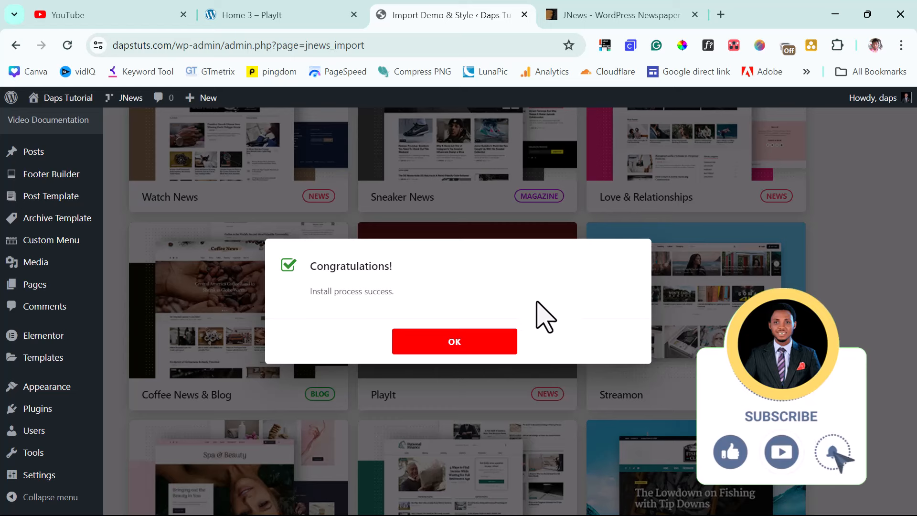
{"action": "left_click", "coordinate": [457, 340]}
- View the site's front page in a new tab and compare it with the original PlayIt Home 3 demo
{"action": "mouse_move", "coordinate": [58, 97]}
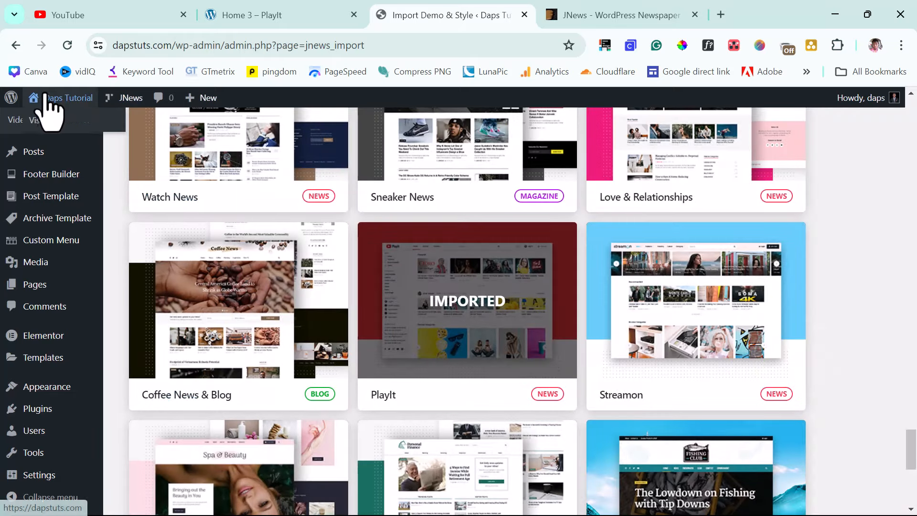
{"action": "right_click", "coordinate": [54, 123]}
{"action": "left_click", "coordinate": [95, 135]}
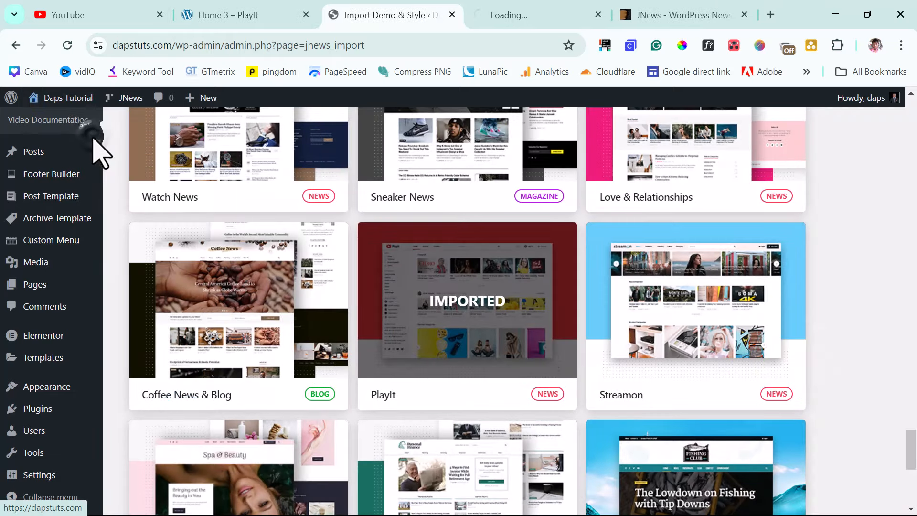
{"action": "left_click", "coordinate": [537, 19]}
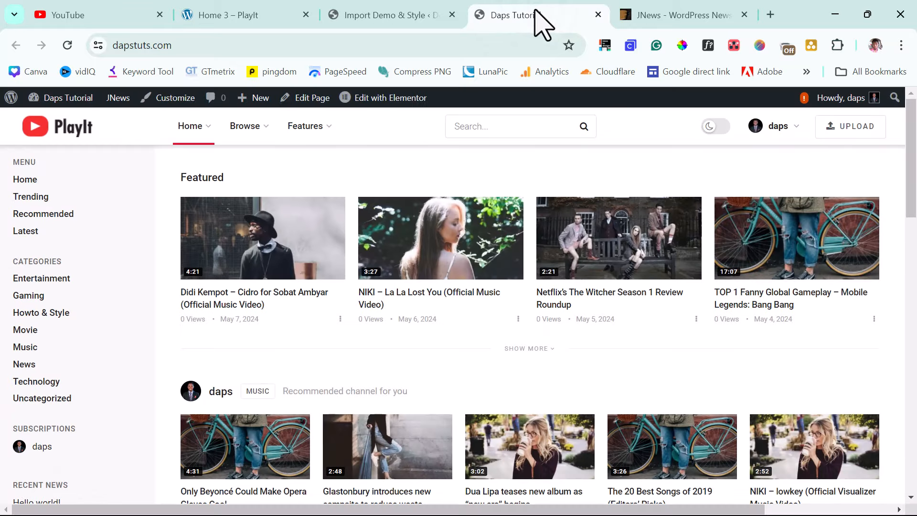
{"action": "left_click", "coordinate": [246, 17]}
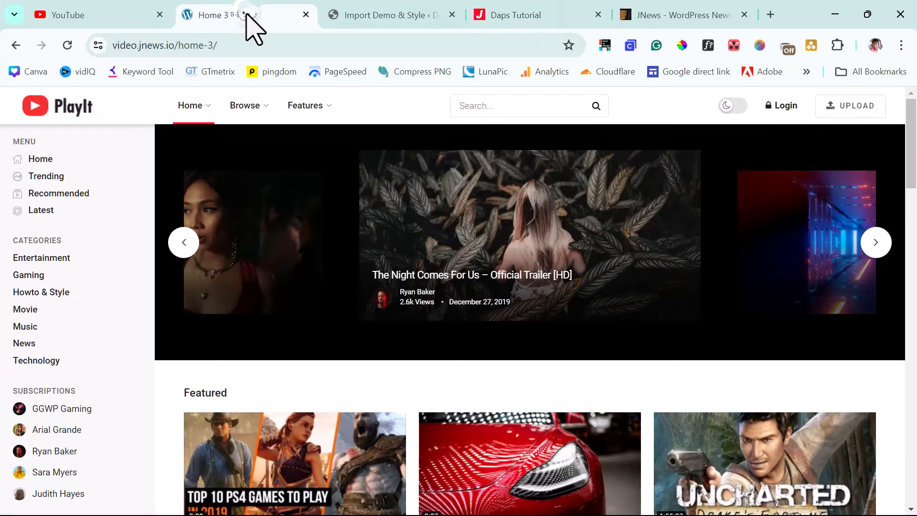
{"action": "left_click", "coordinate": [544, 16]}
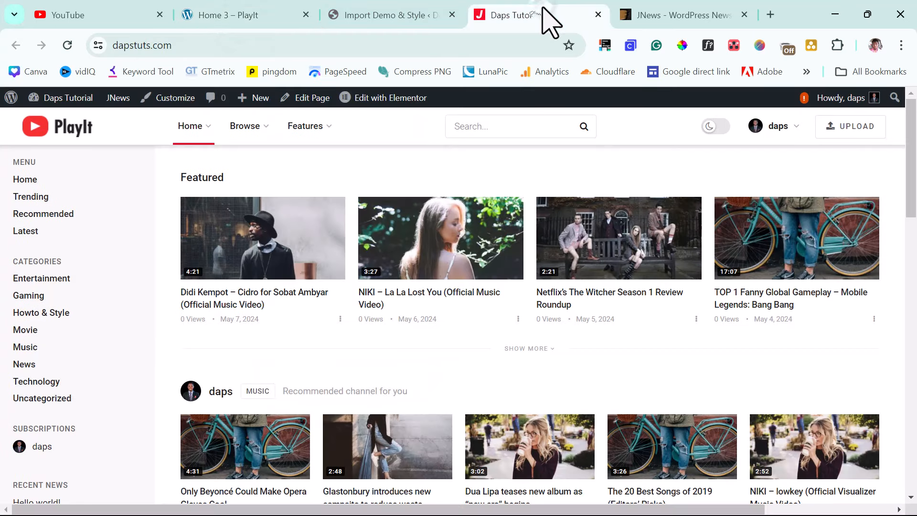
- Open the logged-in account's channel profile on the site and examine its sections, featured video and video lists
{"action": "mouse_move", "coordinate": [781, 133]}
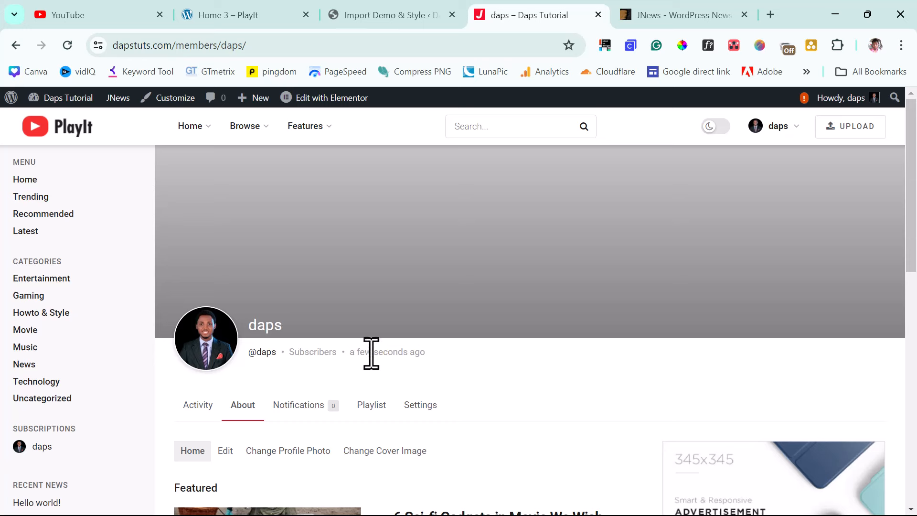
{"action": "scroll", "coordinate": [486, 355], "scroll_direction": "down", "scroll_amount": 3}
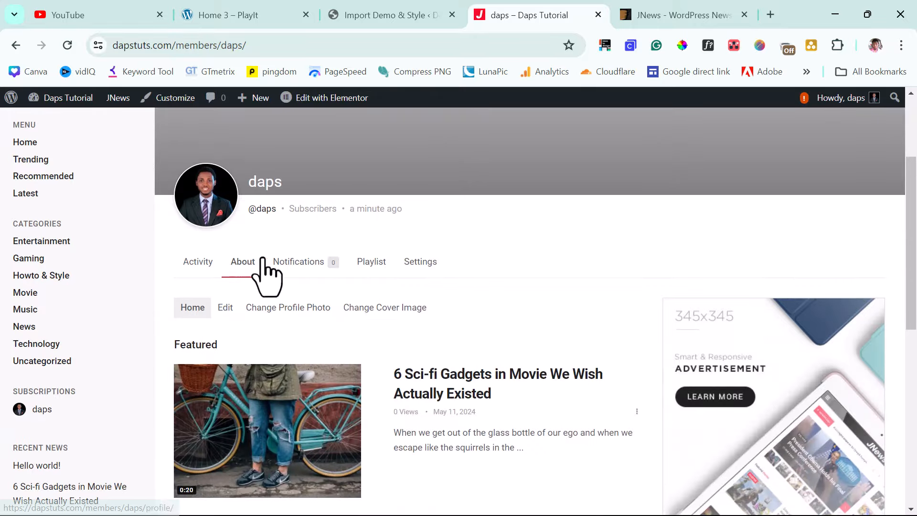
{"action": "scroll", "coordinate": [459, 286], "scroll_direction": "down", "scroll_amount": 4}
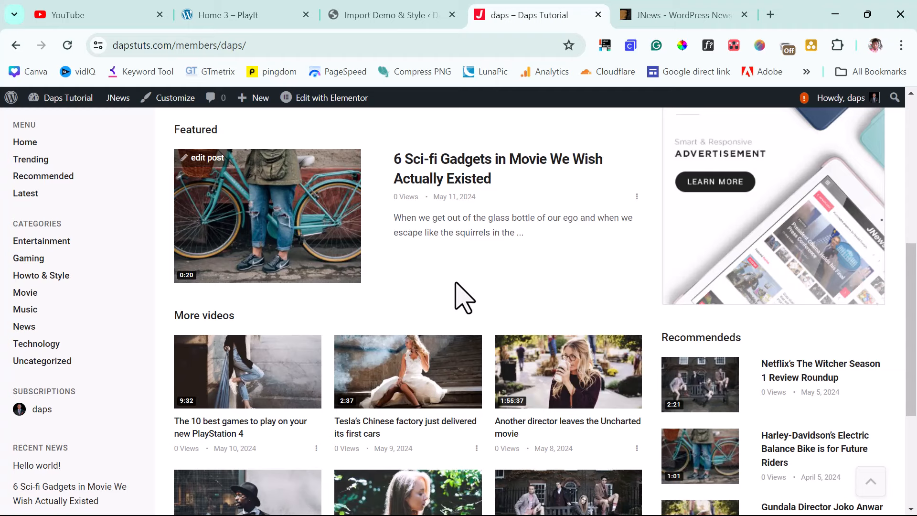
{"action": "scroll", "coordinate": [463, 299], "scroll_direction": "up", "scroll_amount": 4}
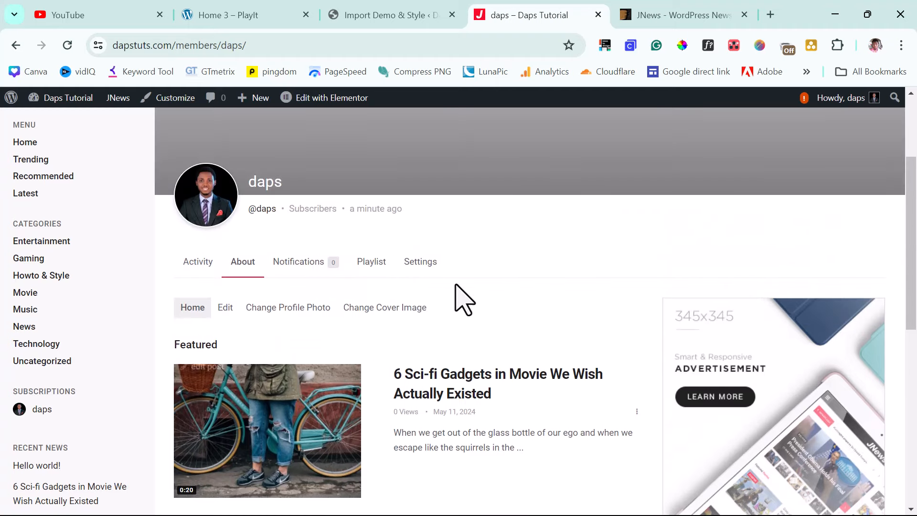
{"action": "scroll", "coordinate": [455, 286], "scroll_direction": "up", "scroll_amount": 2}
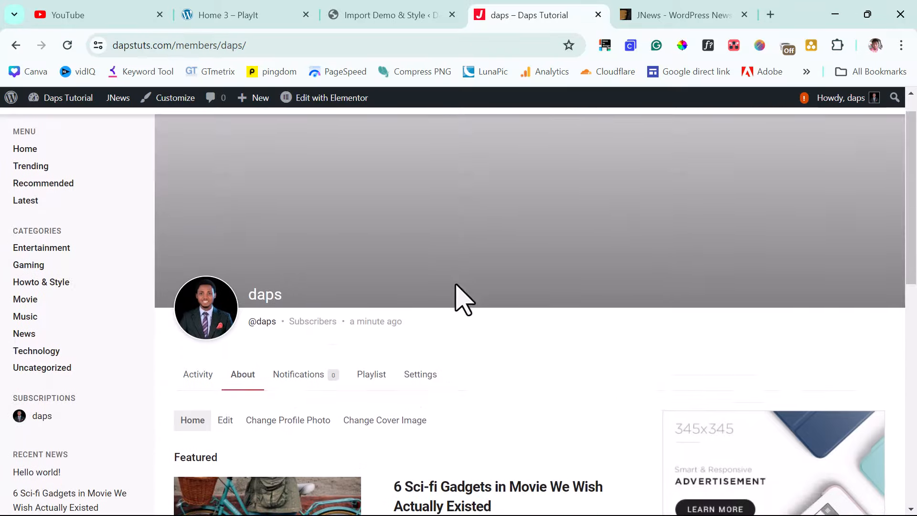
{"action": "scroll", "coordinate": [456, 289], "scroll_direction": "down", "scroll_amount": 5}
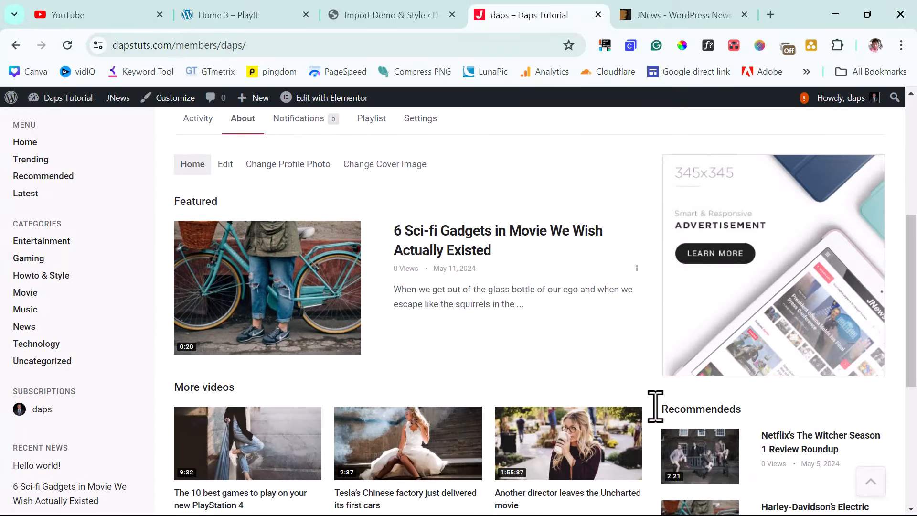
{"action": "scroll", "coordinate": [433, 275], "scroll_direction": "down", "scroll_amount": 6}
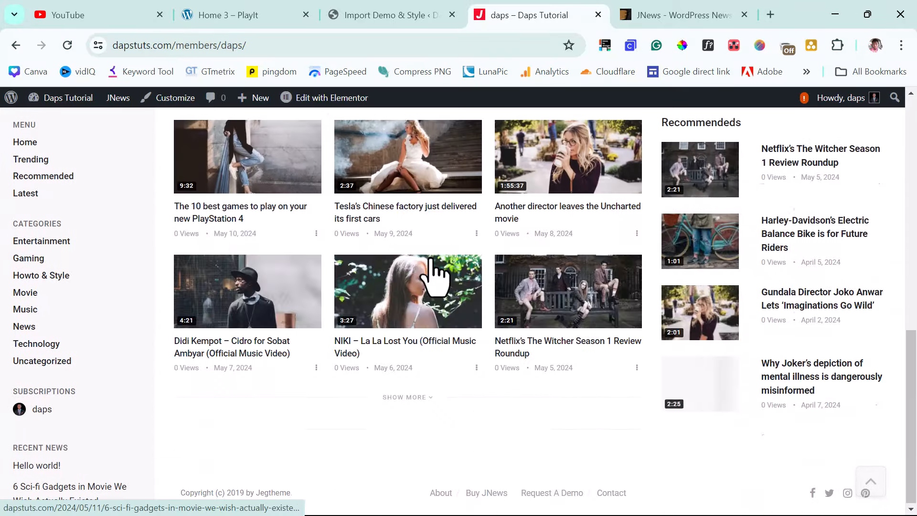
{"action": "scroll", "coordinate": [434, 272], "scroll_direction": "up", "scroll_amount": 5}
{"action": "scroll", "coordinate": [434, 276], "scroll_direction": "up", "scroll_amount": 3}
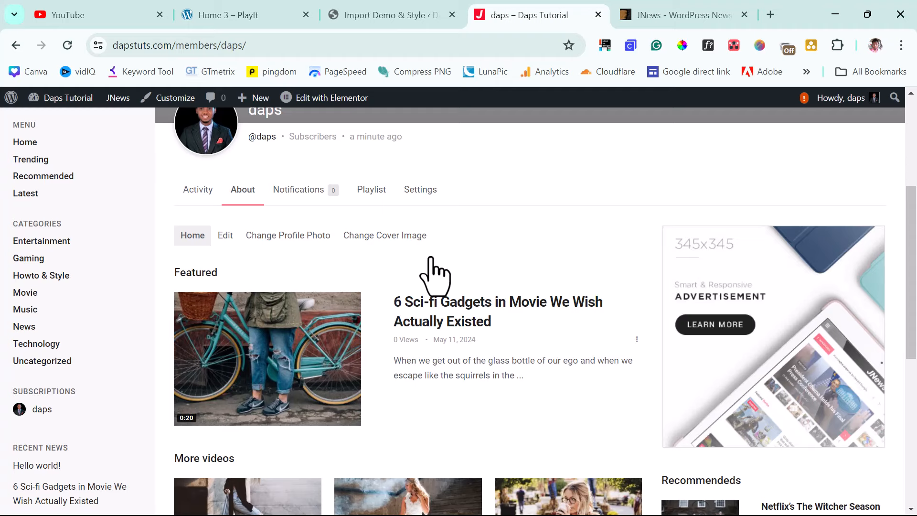
{"action": "scroll", "coordinate": [621, 263], "scroll_direction": "up", "scroll_amount": 5}
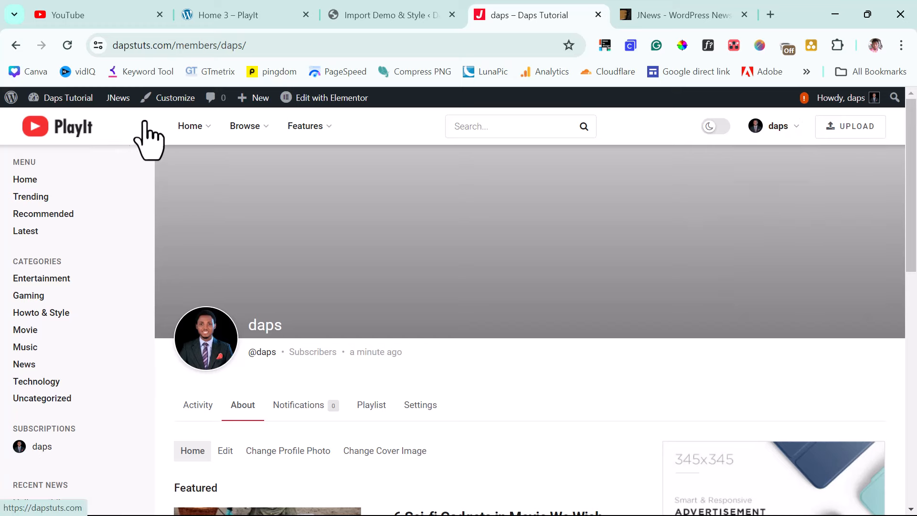
- View the site's front page in an incognito window as a logged-out visitor, and close that window
{"action": "left_click", "coordinate": [389, 14]}
{"action": "mouse_move", "coordinate": [67, 99]}
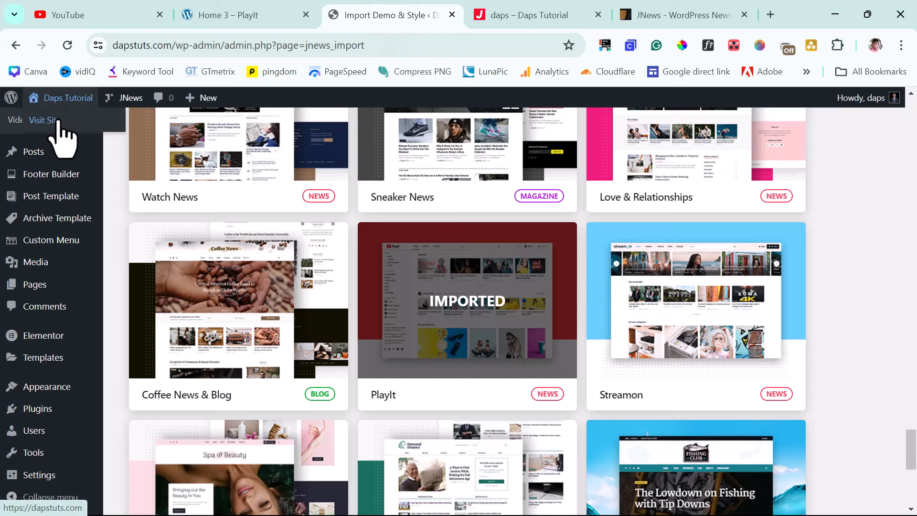
{"action": "right_click", "coordinate": [58, 121]}
{"action": "left_click", "coordinate": [114, 178]}
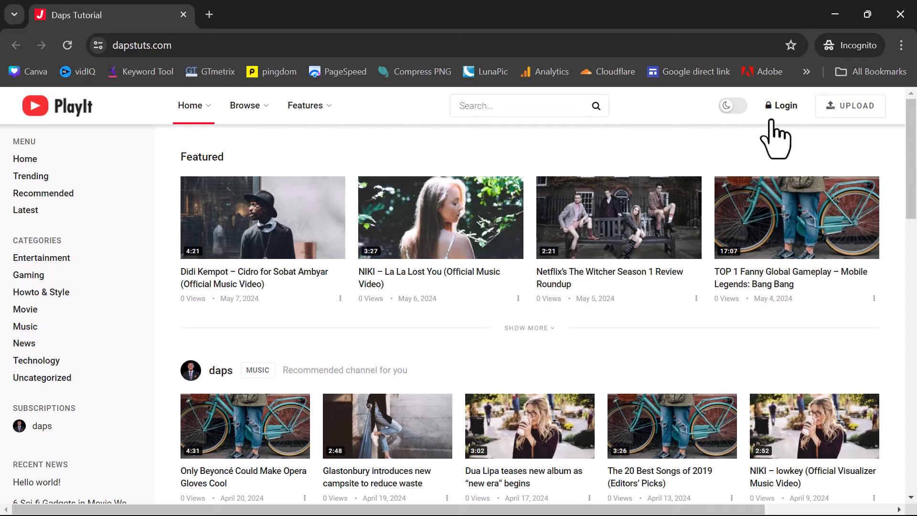
{"action": "left_click", "coordinate": [898, 12]}
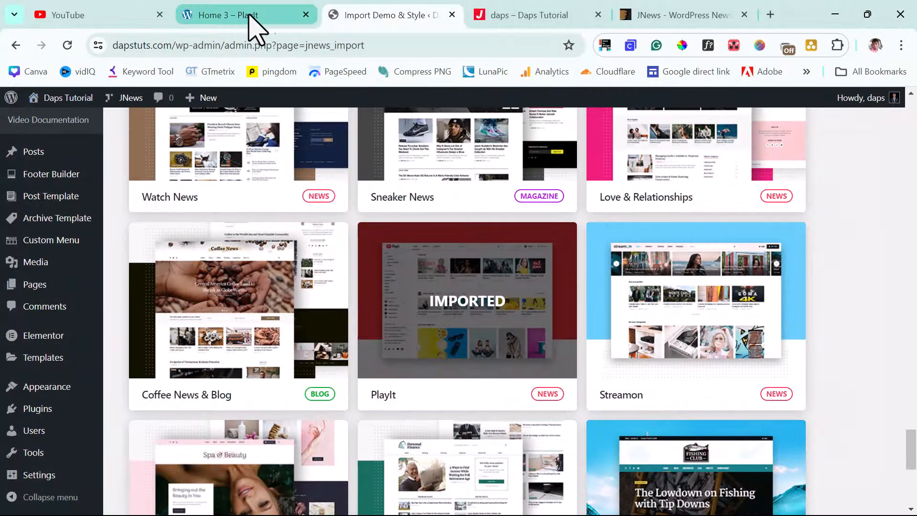
- Go to the WordPress dashboard and open the Youtube API key configuration from its notice
{"action": "scroll", "coordinate": [210, 296], "scroll_direction": "up", "scroll_amount": 15}
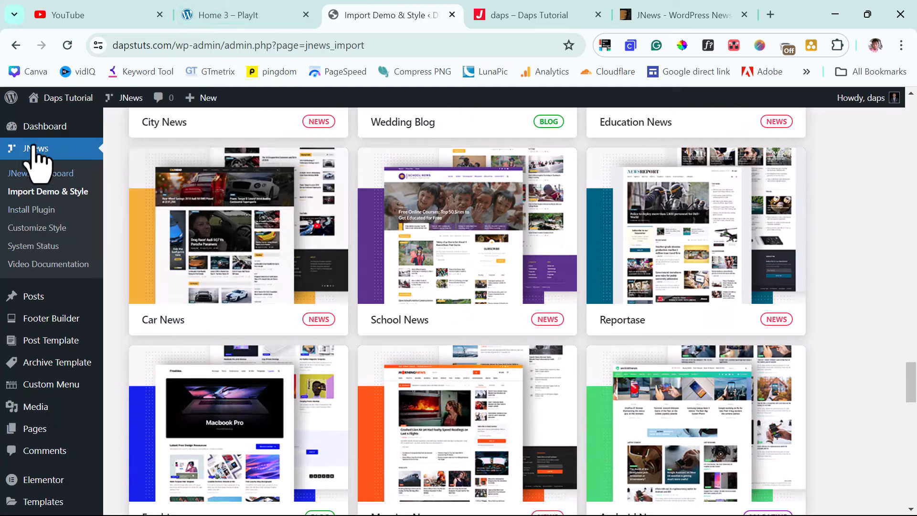
{"action": "left_click", "coordinate": [26, 128]}
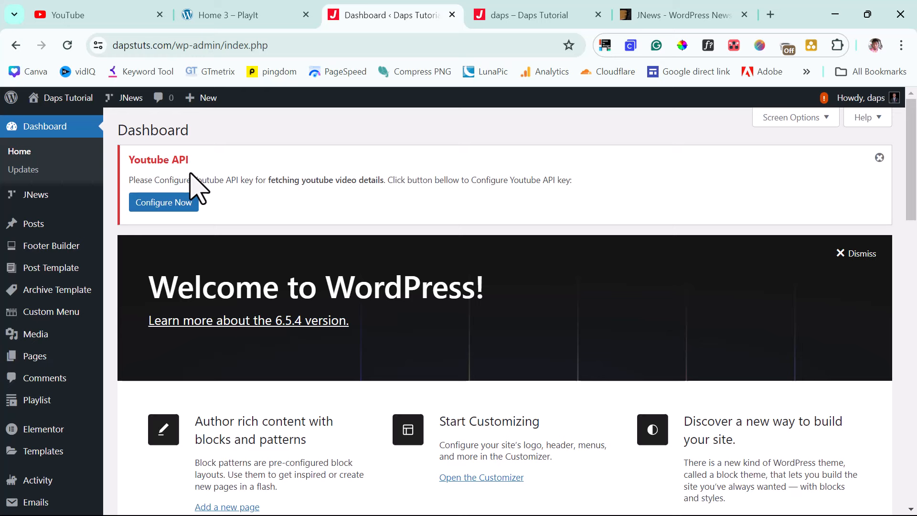
{"action": "left_click", "coordinate": [195, 204]}
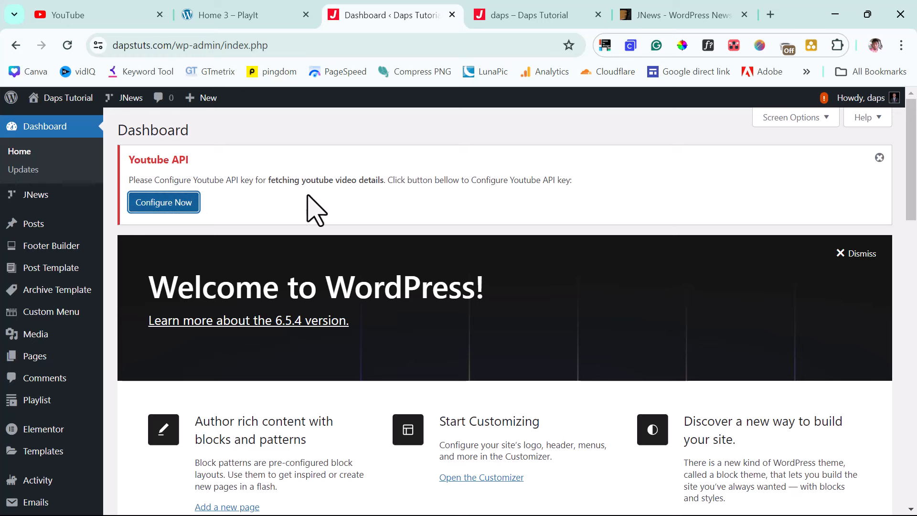
{"action": "left_click", "coordinate": [157, 205]}
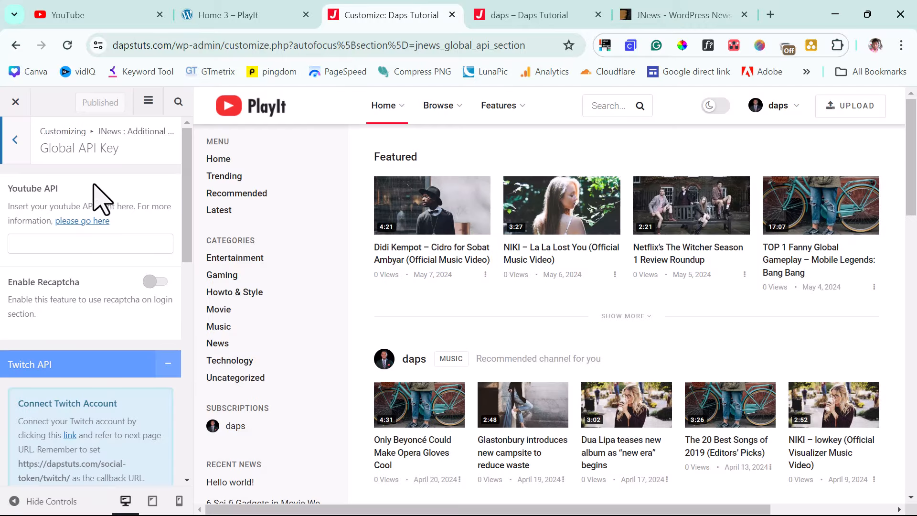
- Open the linked information page about obtaining a Youtube API key in a new tab
{"action": "left_click", "coordinate": [27, 243]}
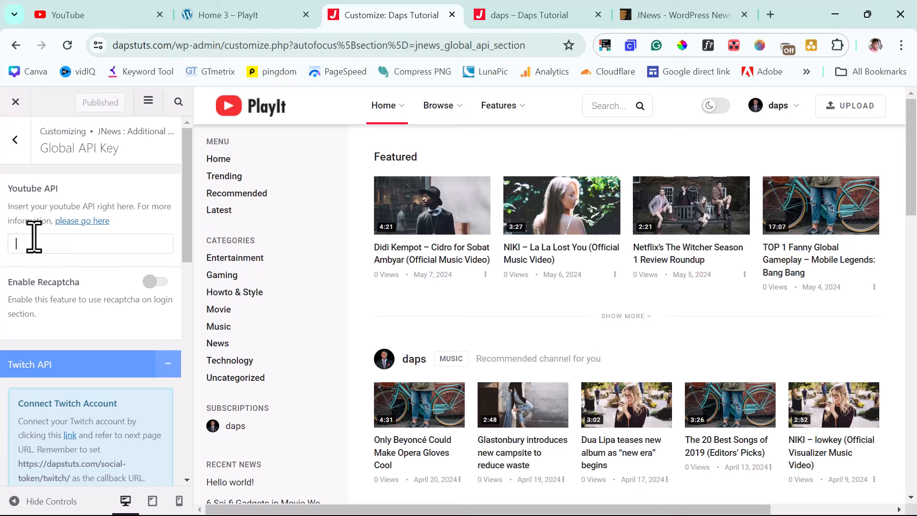
{"action": "right_click", "coordinate": [71, 223]}
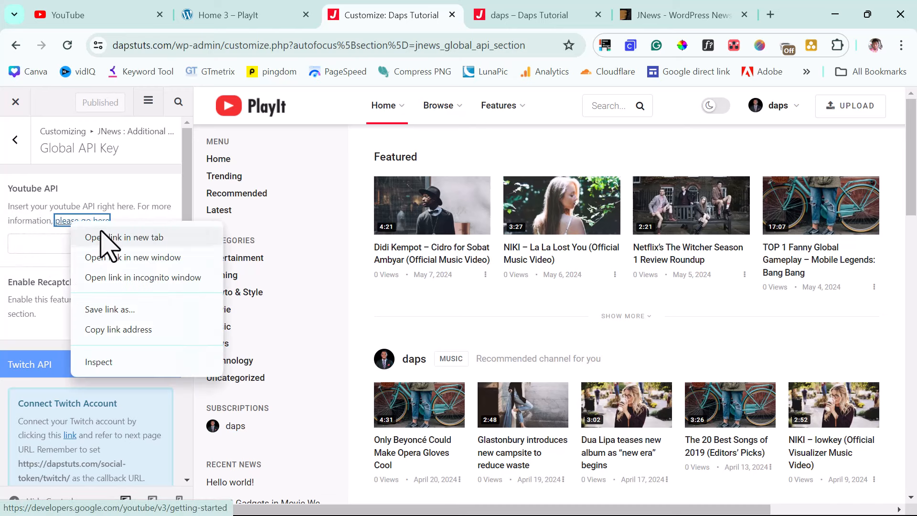
{"action": "left_click", "coordinate": [101, 235]}
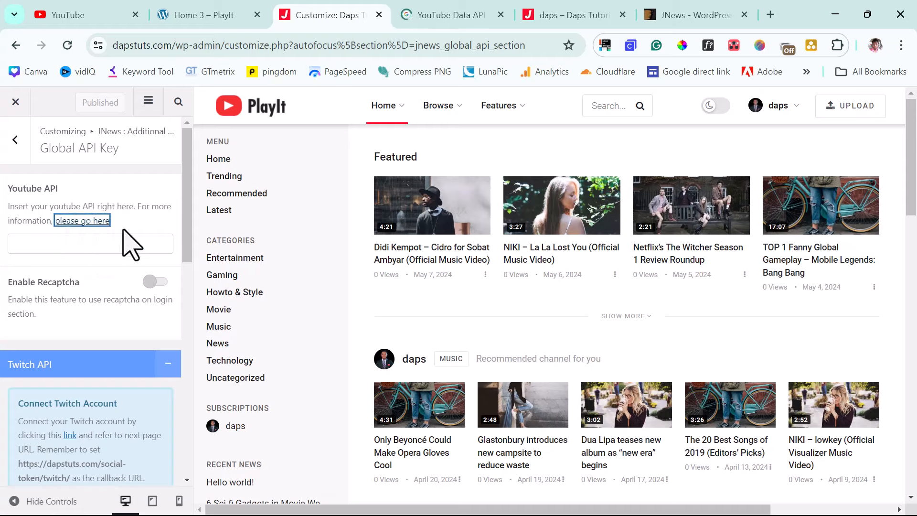
- View the YouTube Data API overview page that explains obtaining a key, and close its tab
{"action": "left_click", "coordinate": [432, 17]}
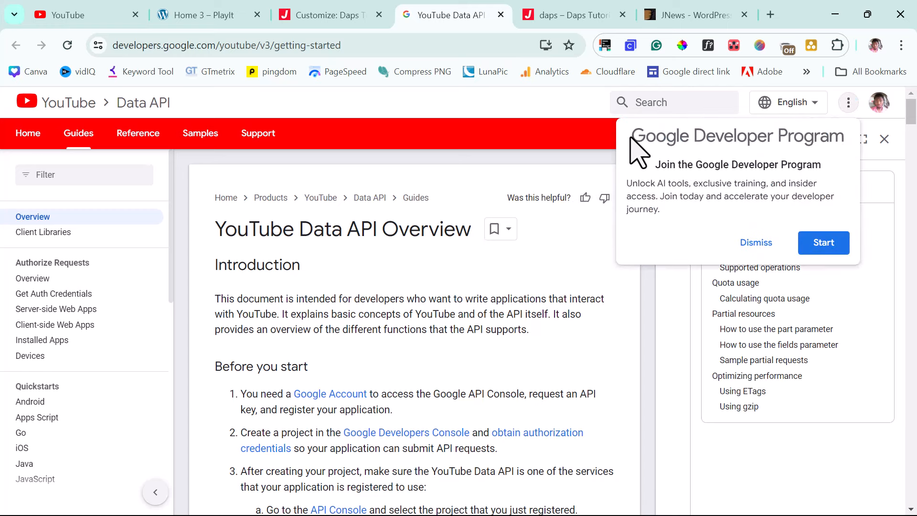
{"action": "left_click", "coordinate": [824, 244]}
{"action": "left_click", "coordinate": [500, 15]}
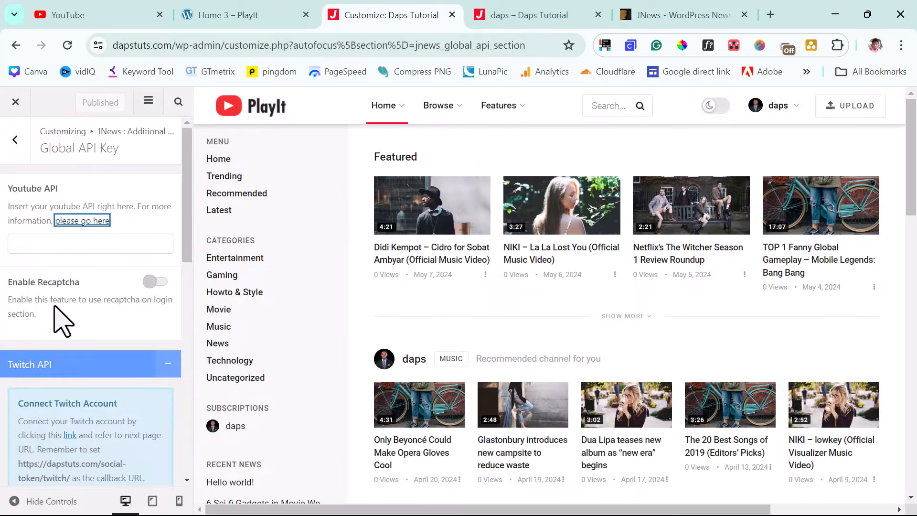
- Enable reCAPTCHA, examine its key fields and the Twitch and Facebook API settings, and leave the Customizer without publishing
{"action": "left_click", "coordinate": [155, 282]}
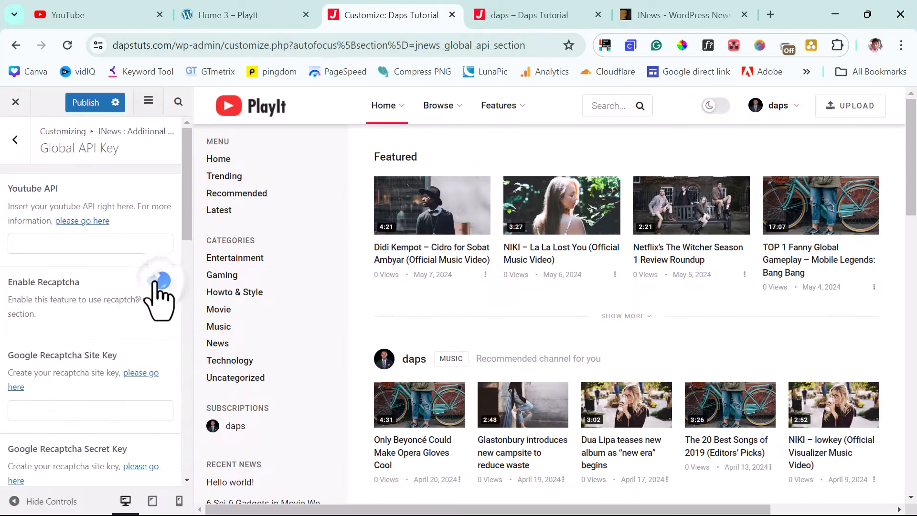
{"action": "scroll", "coordinate": [67, 324], "scroll_direction": "down", "scroll_amount": 3}
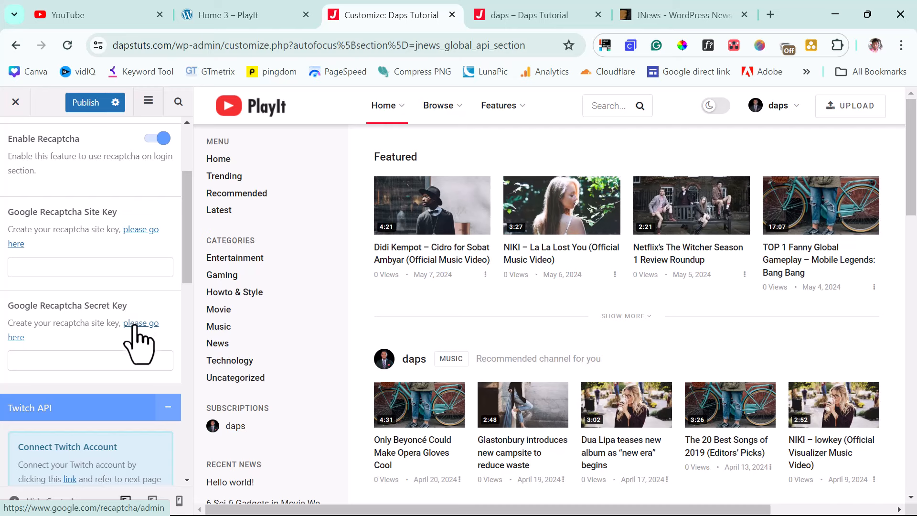
{"action": "scroll", "coordinate": [139, 344], "scroll_direction": "down", "scroll_amount": 4}
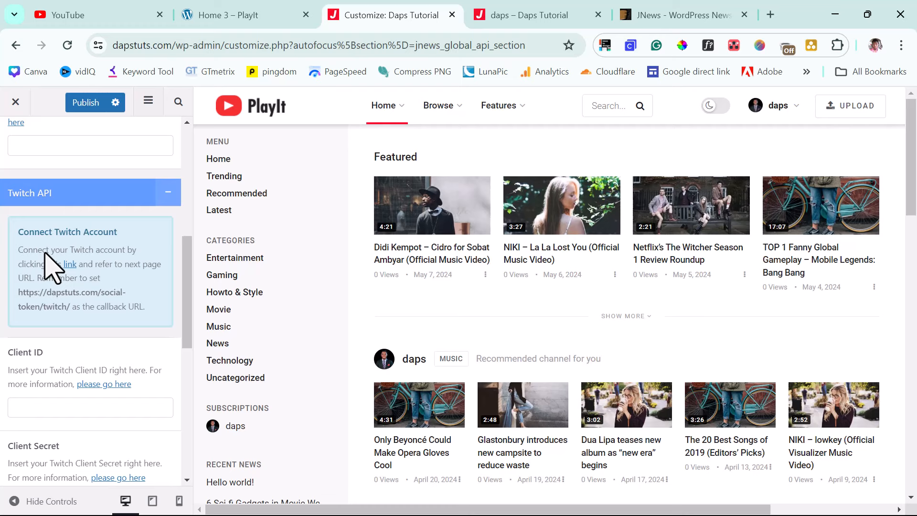
{"action": "scroll", "coordinate": [48, 258], "scroll_direction": "down", "scroll_amount": 7}
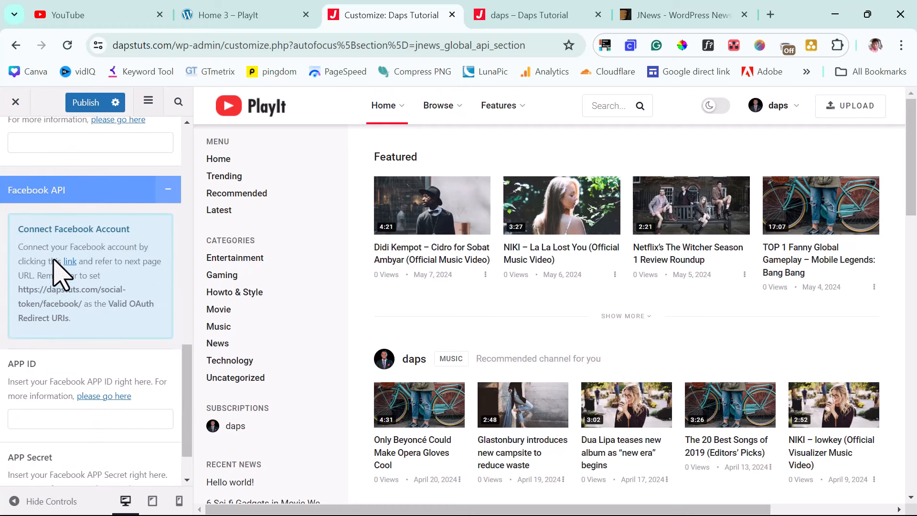
{"action": "scroll", "coordinate": [58, 274], "scroll_direction": "down", "scroll_amount": 2}
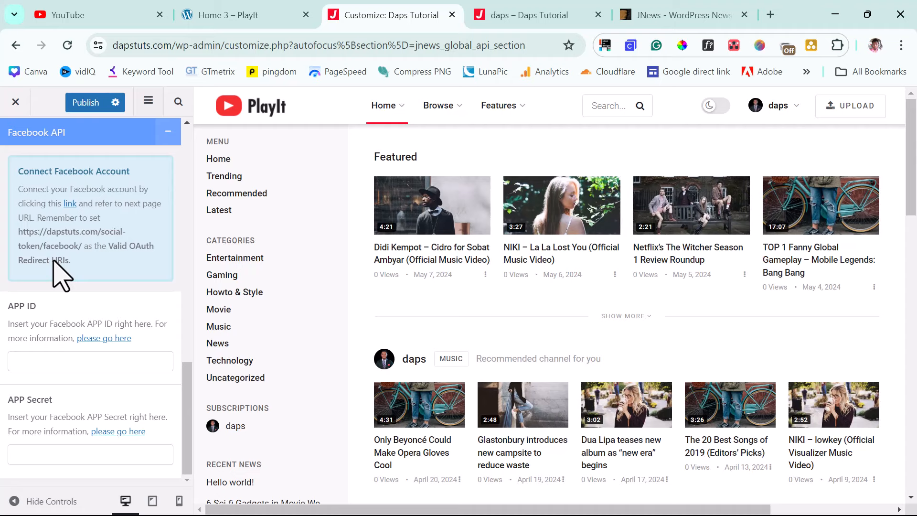
{"action": "scroll", "coordinate": [55, 266], "scroll_direction": "up", "scroll_amount": 7}
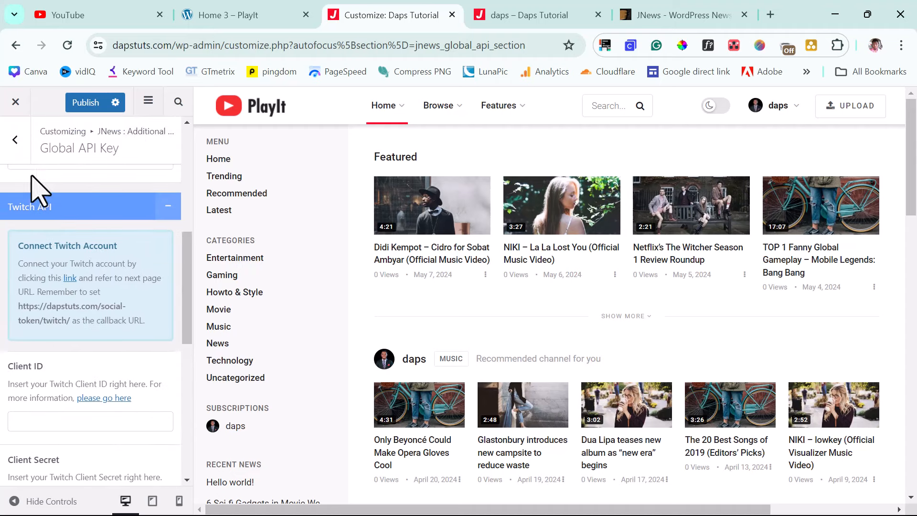
{"action": "left_click", "coordinate": [15, 102]}
{"action": "left_click", "coordinate": [522, 151]}
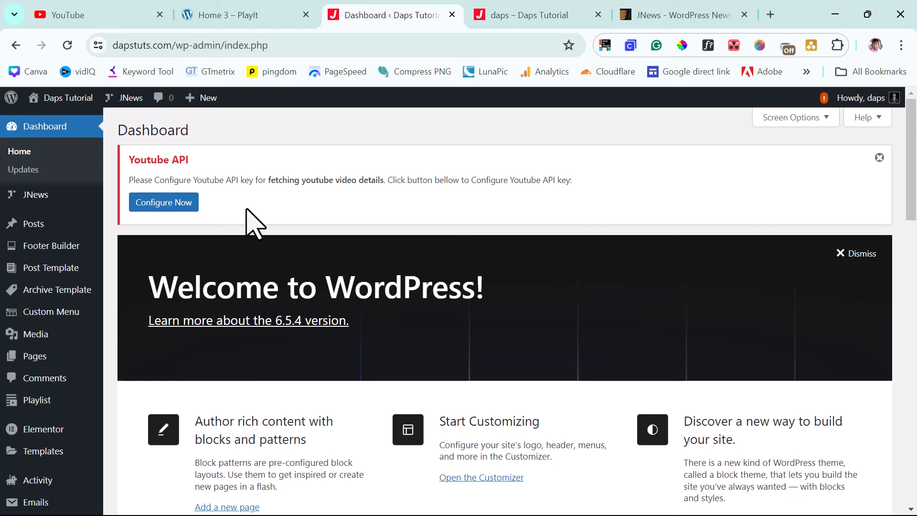
- Look over the JNews and Posts options in the dashboard, and view the videos on the site's channel profile page
{"action": "mouse_move", "coordinate": [26, 199]}
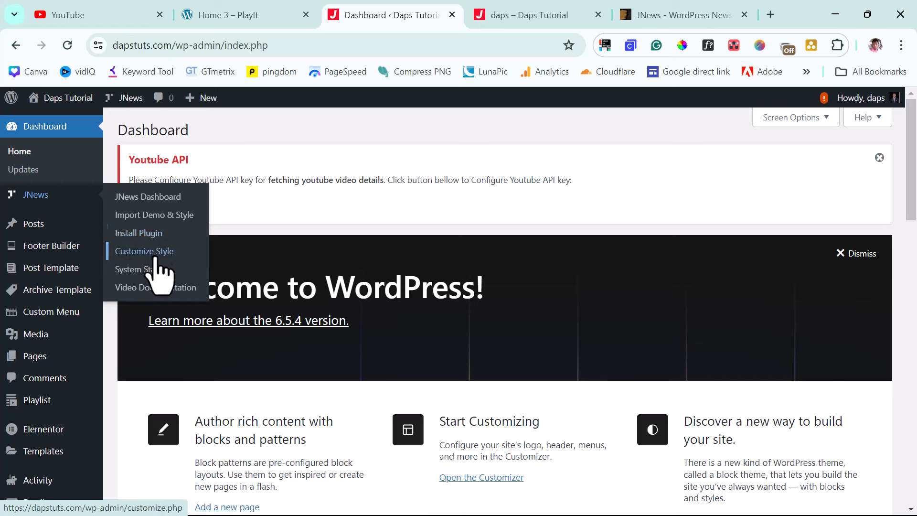
{"action": "mouse_move", "coordinate": [20, 232]}
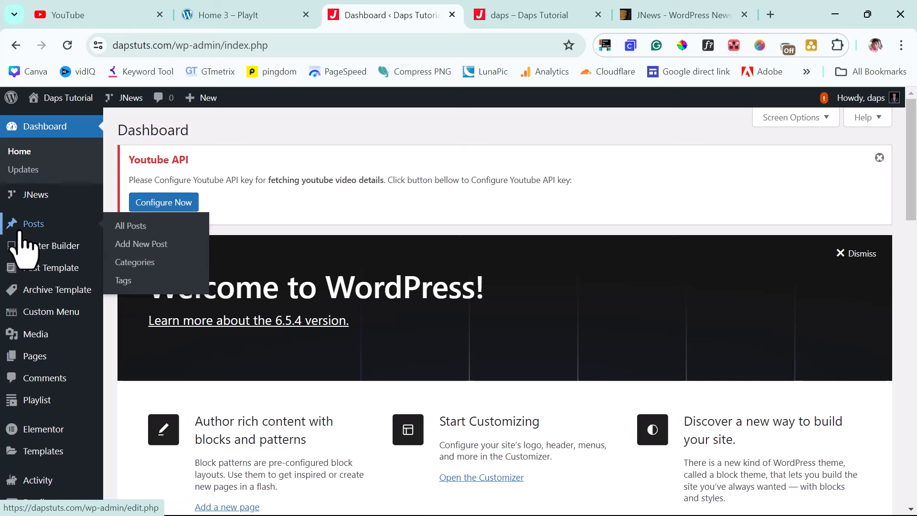
{"action": "left_click", "coordinate": [515, 15]}
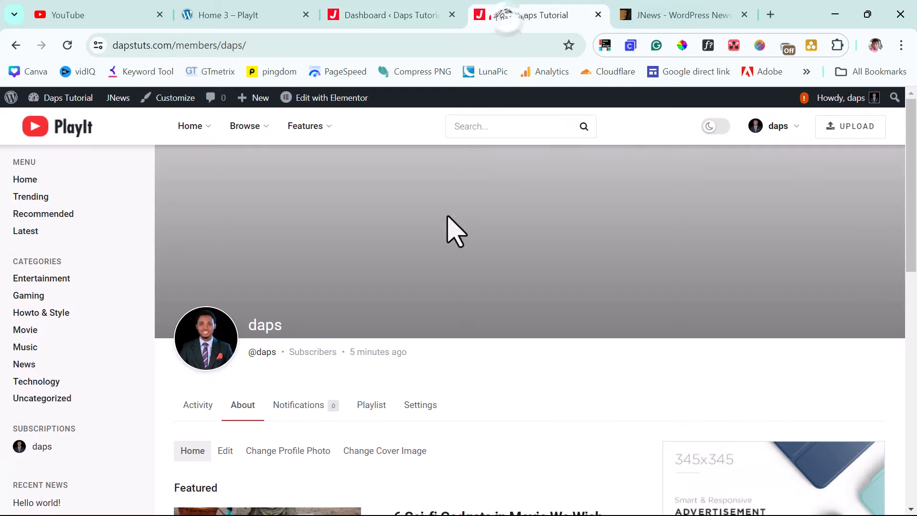
{"action": "scroll", "coordinate": [327, 256], "scroll_direction": "down", "scroll_amount": 6}
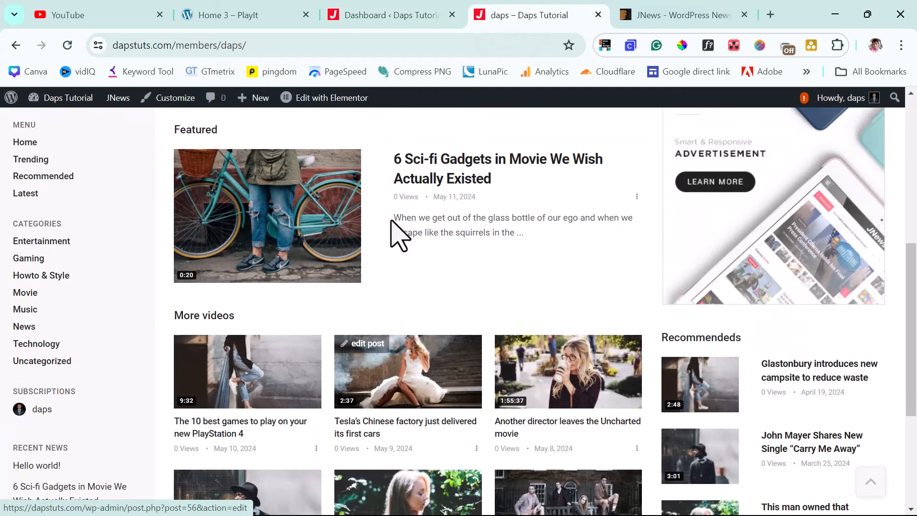
- Return to the WordPress dashboard, open the list of all posts and look through the imported demo posts
{"action": "left_click", "coordinate": [389, 16]}
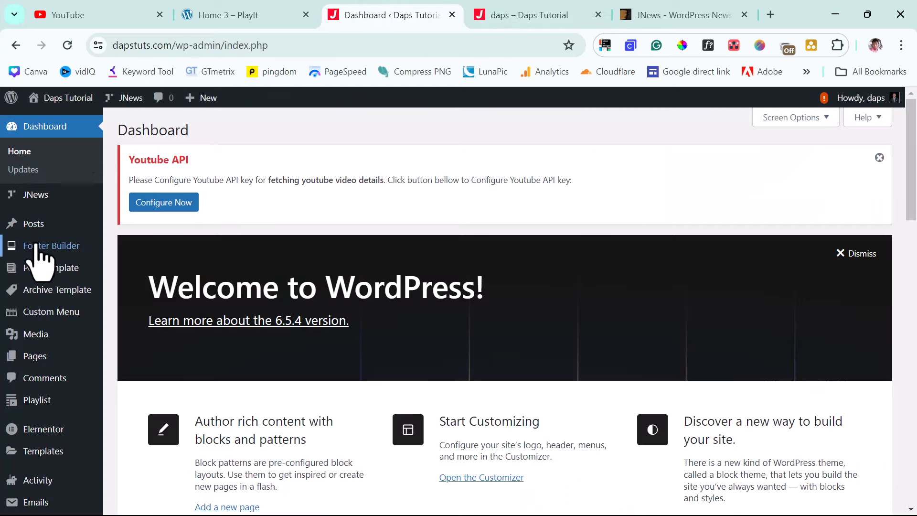
{"action": "mouse_move", "coordinate": [33, 224]}
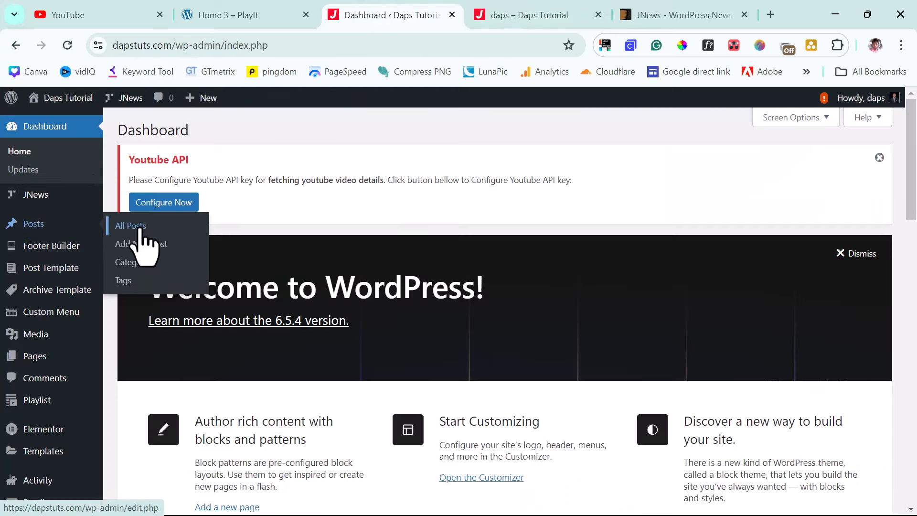
{"action": "left_click", "coordinate": [121, 232]}
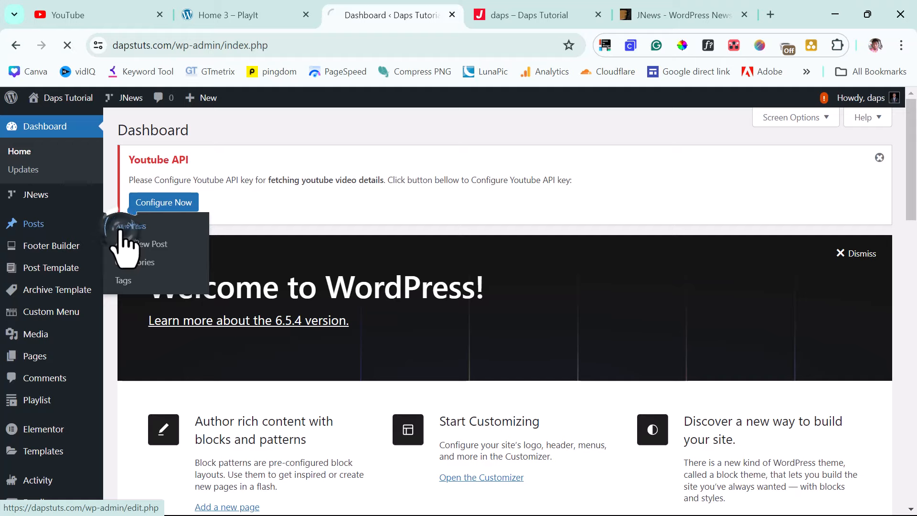
{"action": "scroll", "coordinate": [312, 262], "scroll_direction": "down", "scroll_amount": 20}
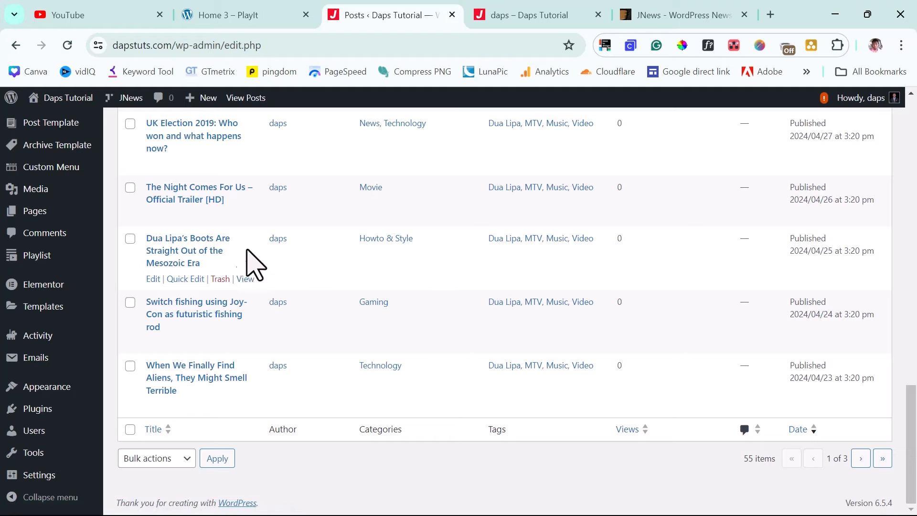
{"action": "scroll", "coordinate": [248, 268], "scroll_direction": "up", "scroll_amount": 20}
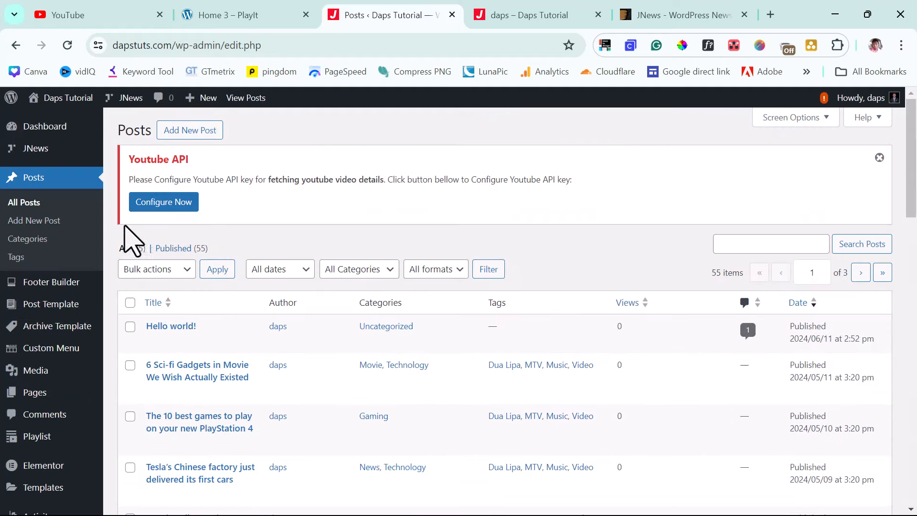
- Open the post categories and examine the full list of existing categories
{"action": "left_click", "coordinate": [23, 239]}
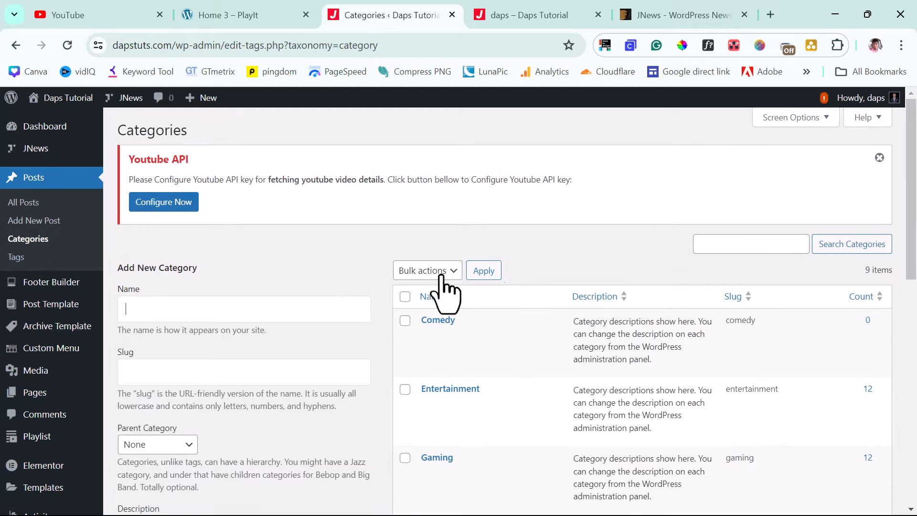
{"action": "scroll", "coordinate": [491, 430], "scroll_direction": "down", "scroll_amount": 4}
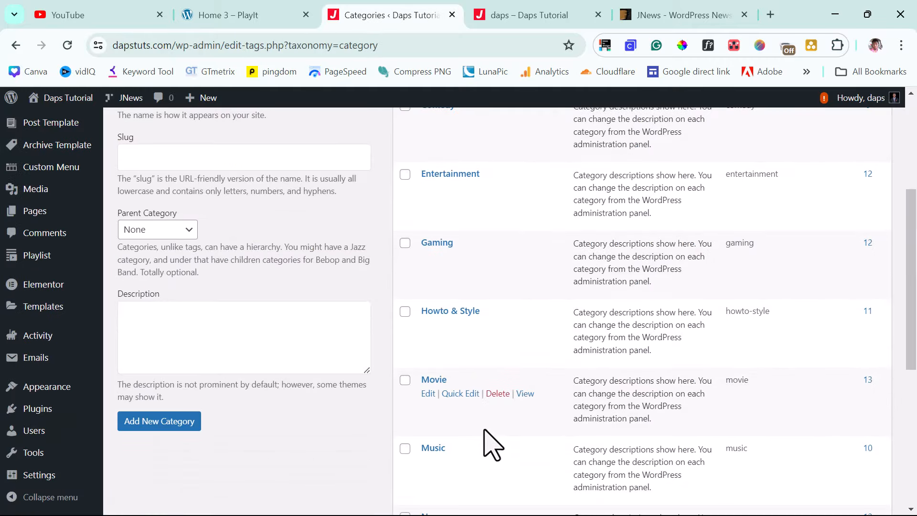
{"action": "scroll", "coordinate": [492, 444], "scroll_direction": "down", "scroll_amount": 4}
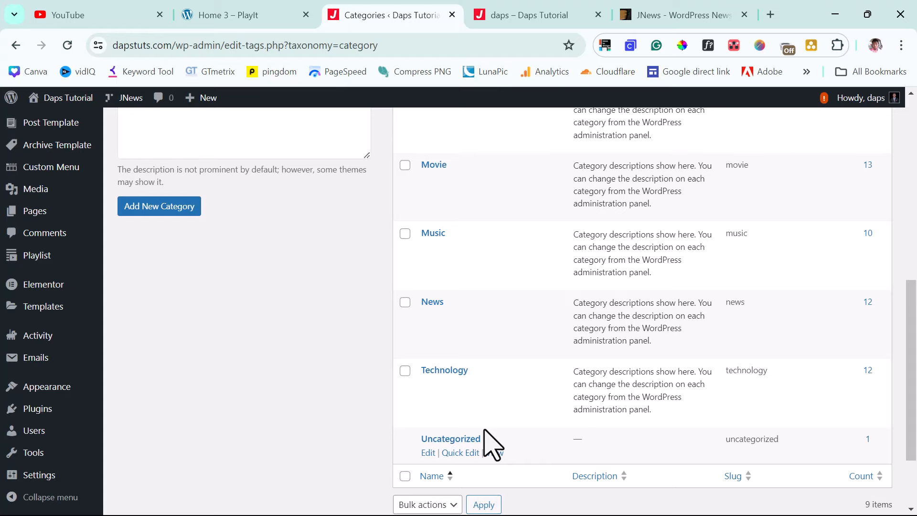
{"action": "scroll", "coordinate": [491, 444], "scroll_direction": "up", "scroll_amount": 8}
{"action": "mouse_move", "coordinate": [484, 431]}
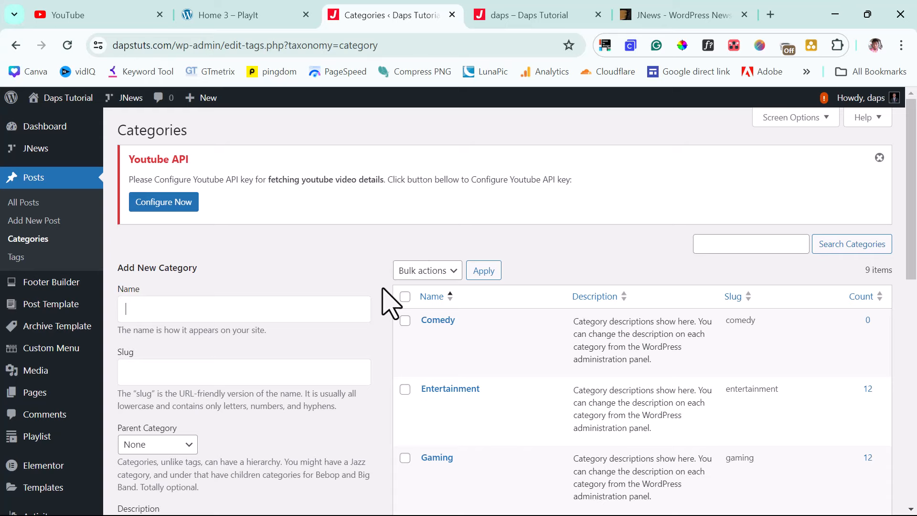
- Examine the form for adding a category and choose Gaming as the parent category without adding one
{"action": "scroll", "coordinate": [361, 301], "scroll_direction": "down", "scroll_amount": 1}
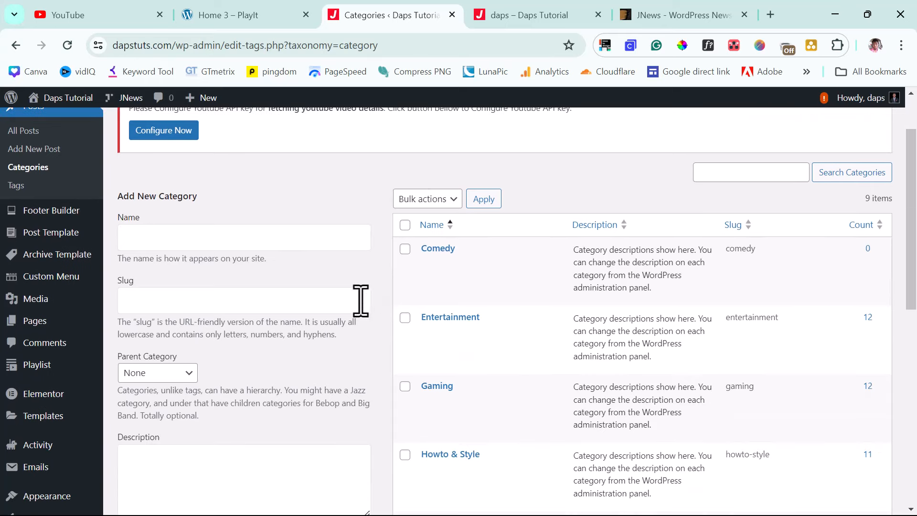
{"action": "left_click", "coordinate": [155, 244]}
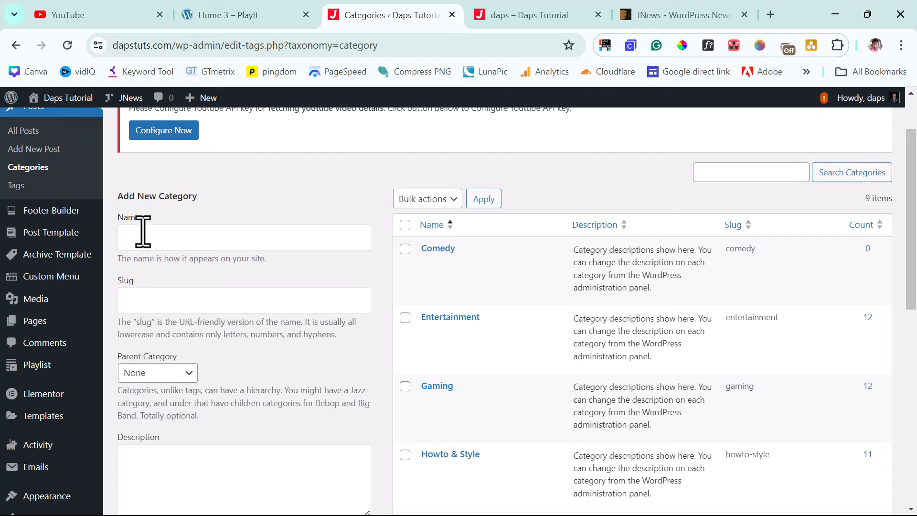
{"action": "scroll", "coordinate": [144, 232], "scroll_direction": "down", "scroll_amount": 3}
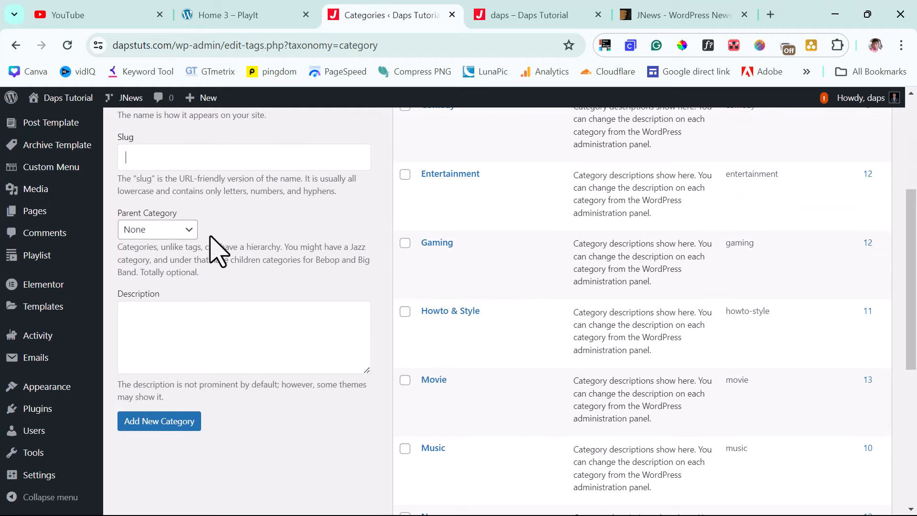
{"action": "mouse_move", "coordinate": [428, 253]}
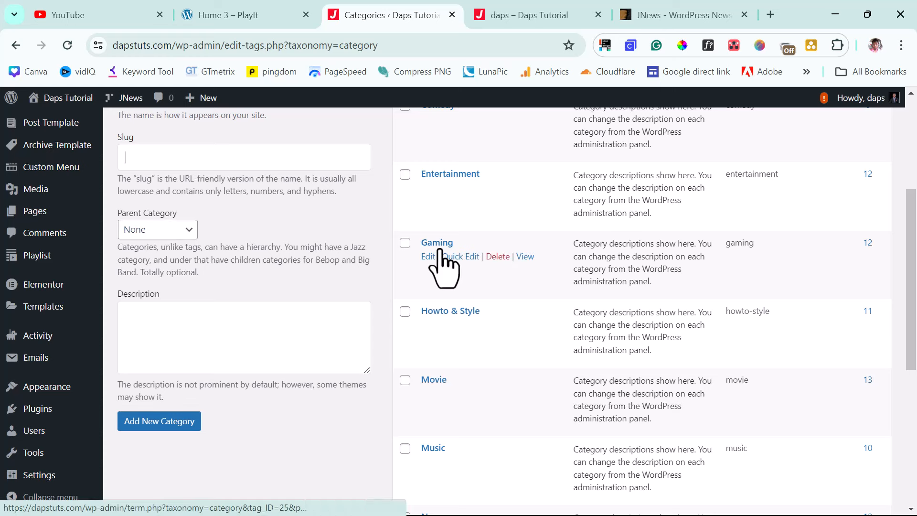
{"action": "left_click", "coordinate": [185, 233]}
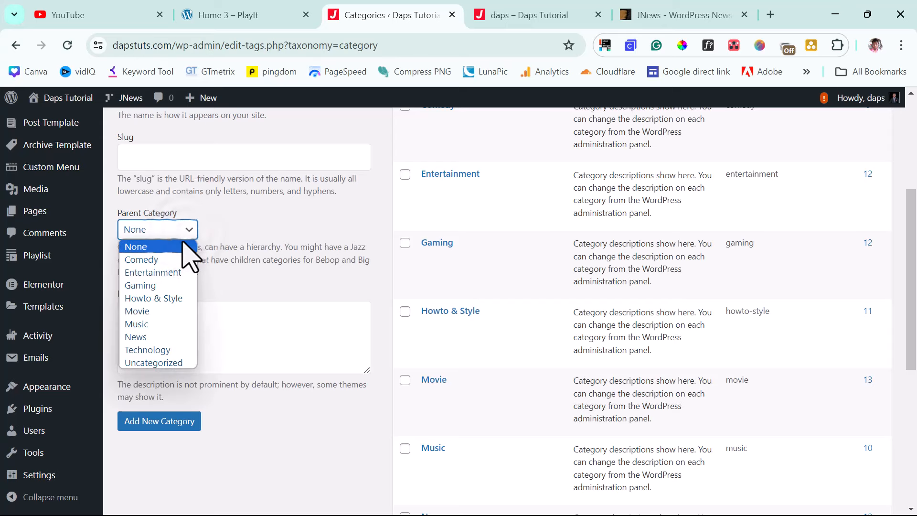
{"action": "left_click", "coordinate": [144, 285]}
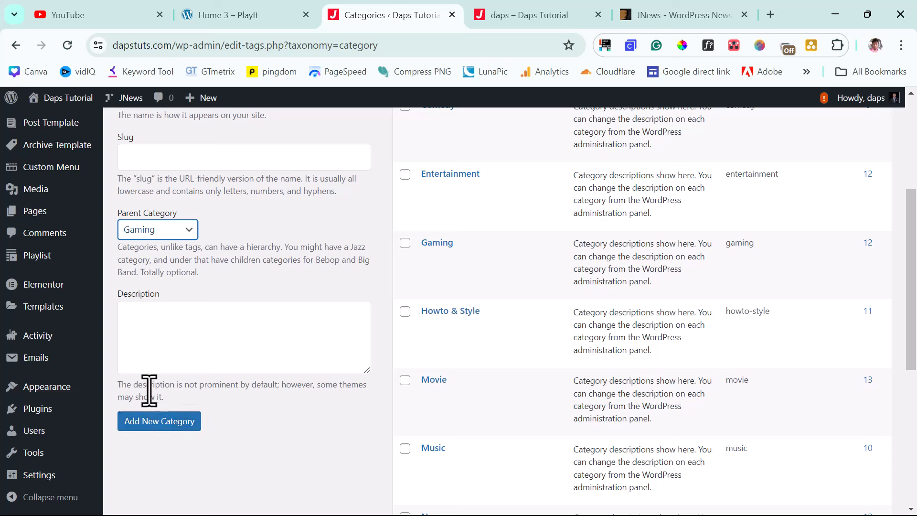
{"action": "scroll", "coordinate": [167, 389], "scroll_direction": "up", "scroll_amount": 5}
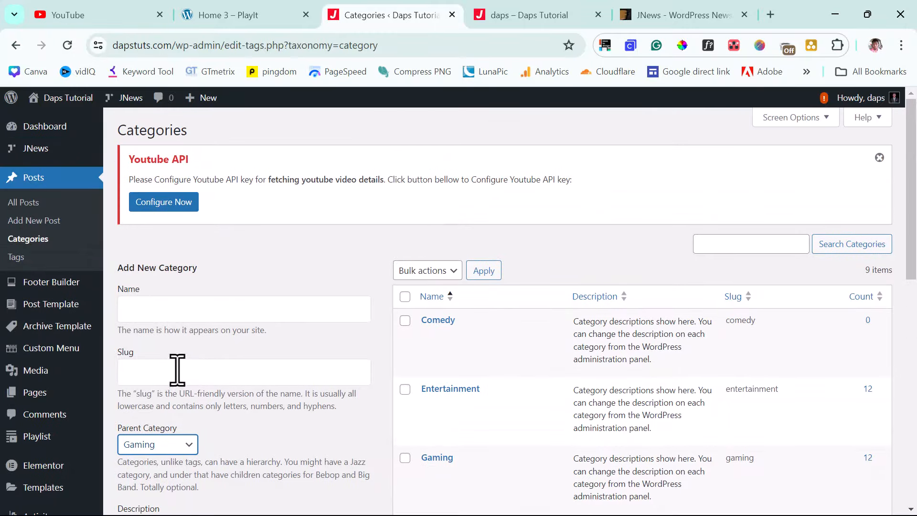
- View the footer of the channel profile page, and open the Footer Builder list in the WordPress dashboard
{"action": "left_click", "coordinate": [510, 15]}
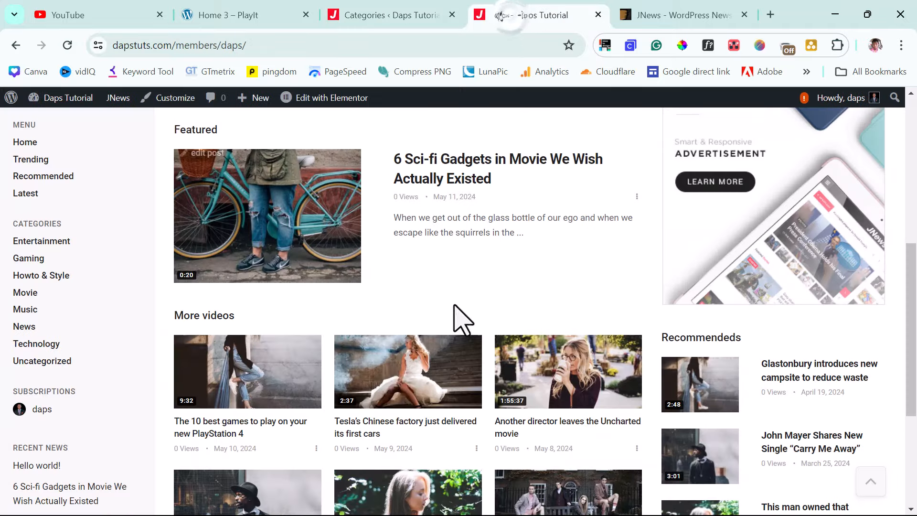
{"action": "scroll", "coordinate": [458, 319], "scroll_direction": "down", "scroll_amount": 5}
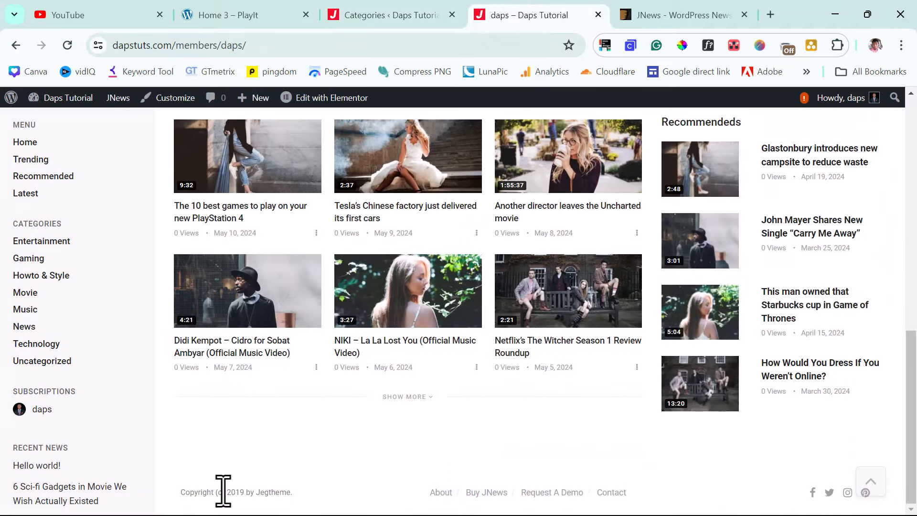
{"action": "left_click", "coordinate": [371, 18]}
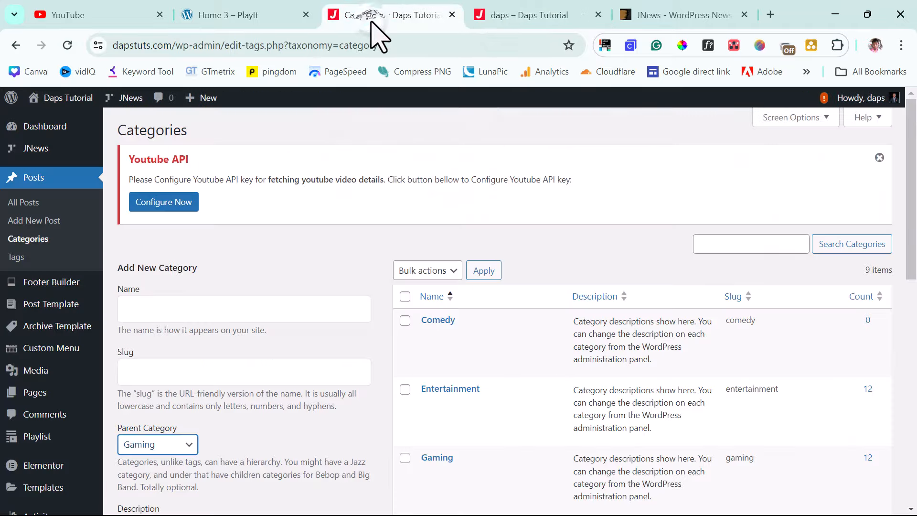
{"action": "mouse_move", "coordinate": [45, 289]}
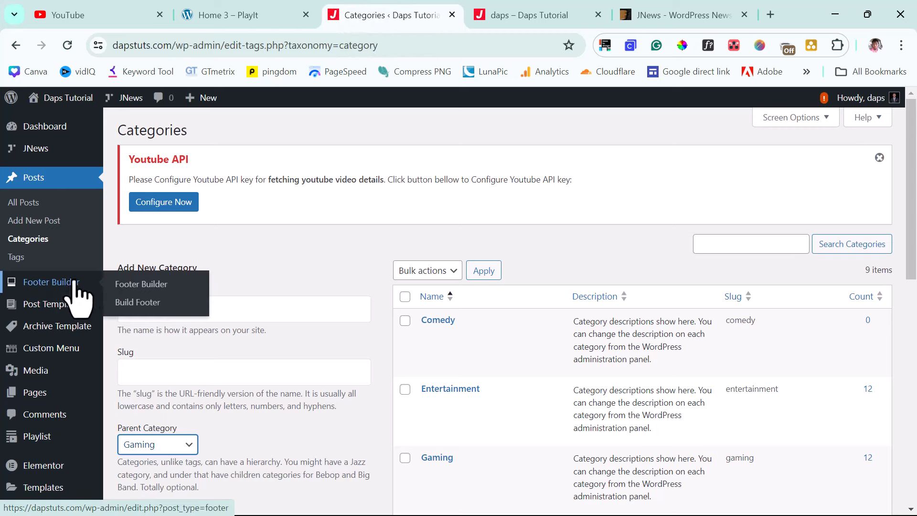
{"action": "left_click", "coordinate": [130, 285]}
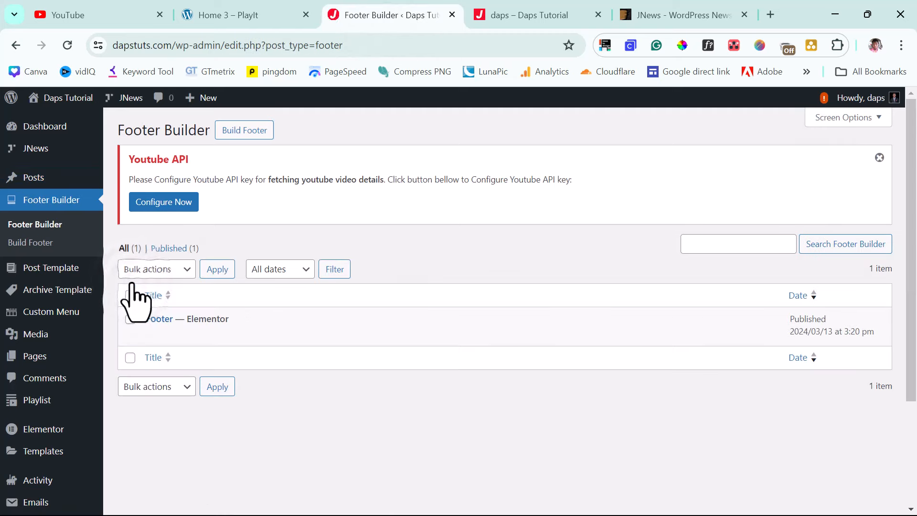
{"action": "mouse_move", "coordinate": [168, 334]}
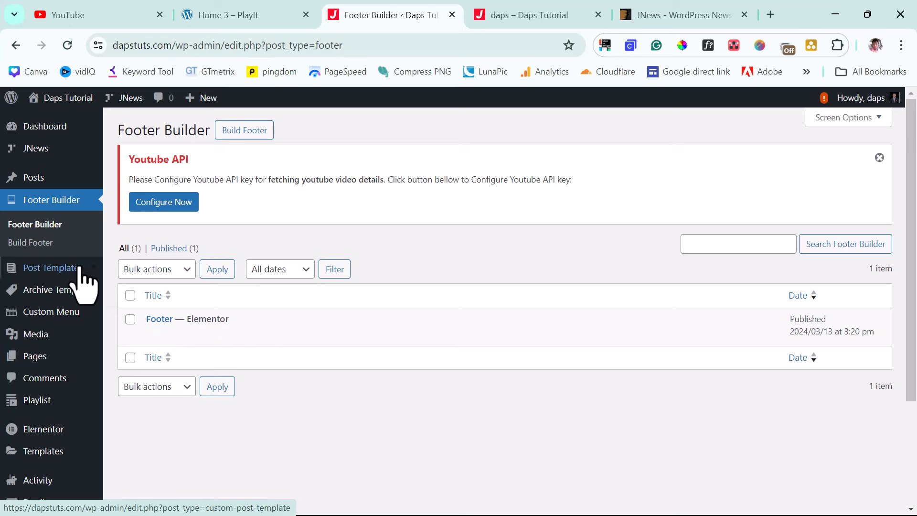
- Open the Post Template list, and view the page of the post "The 10 best games to play on your new PlayStation 4" on the site
{"action": "mouse_move", "coordinate": [72, 268]}
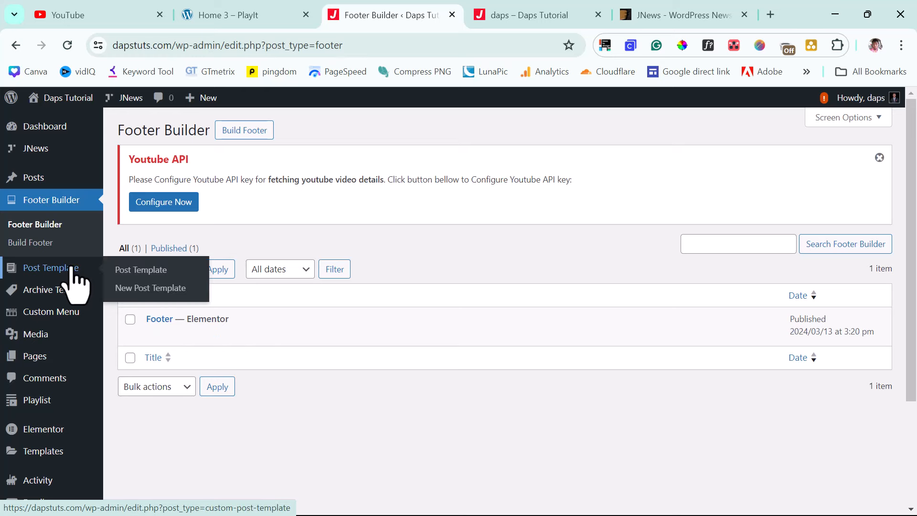
{"action": "left_click", "coordinate": [133, 269]}
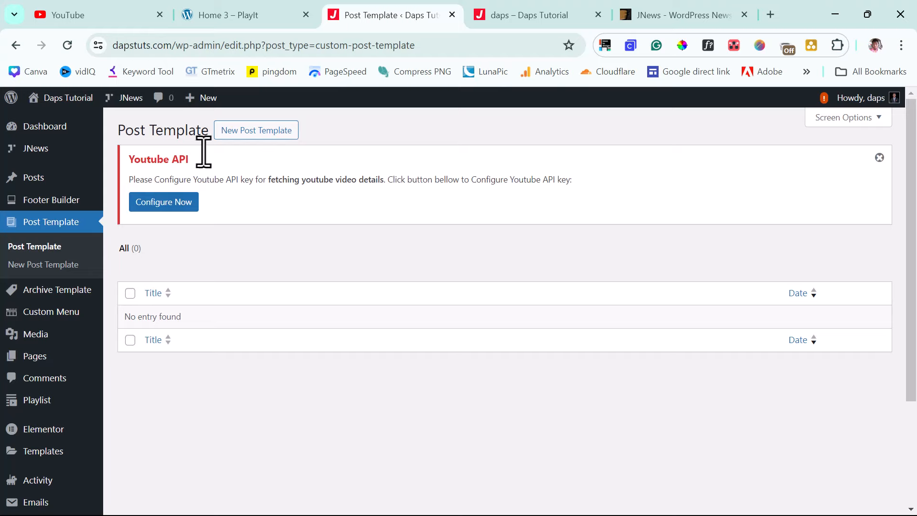
{"action": "left_click", "coordinate": [507, 17]}
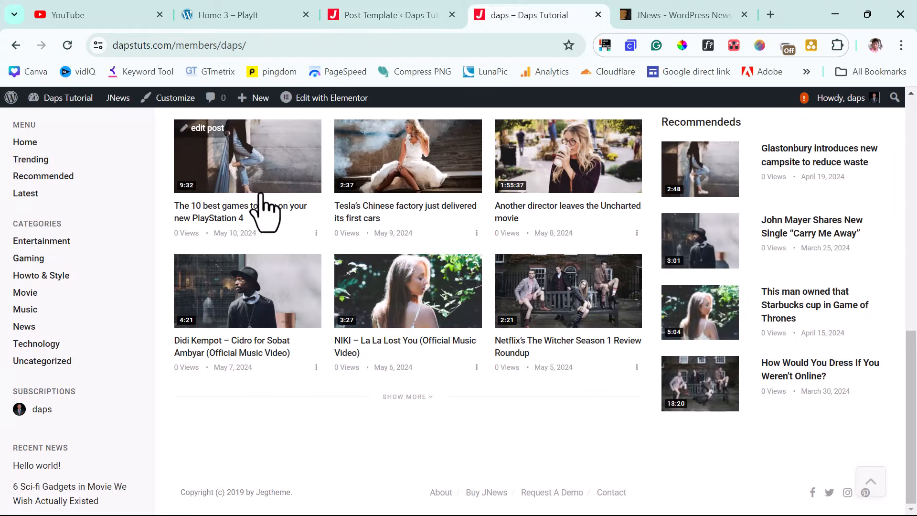
{"action": "left_click", "coordinate": [221, 208]}
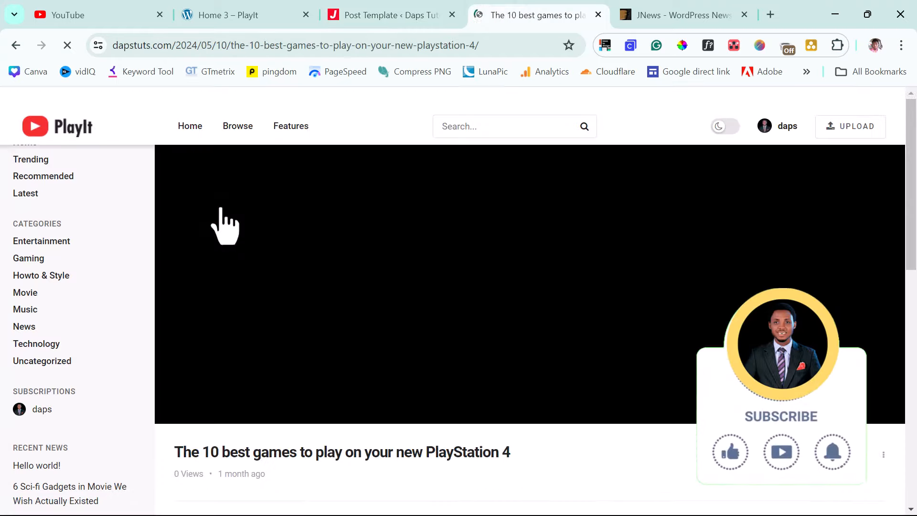
{"action": "scroll", "coordinate": [375, 201], "scroll_direction": "down", "scroll_amount": 7}
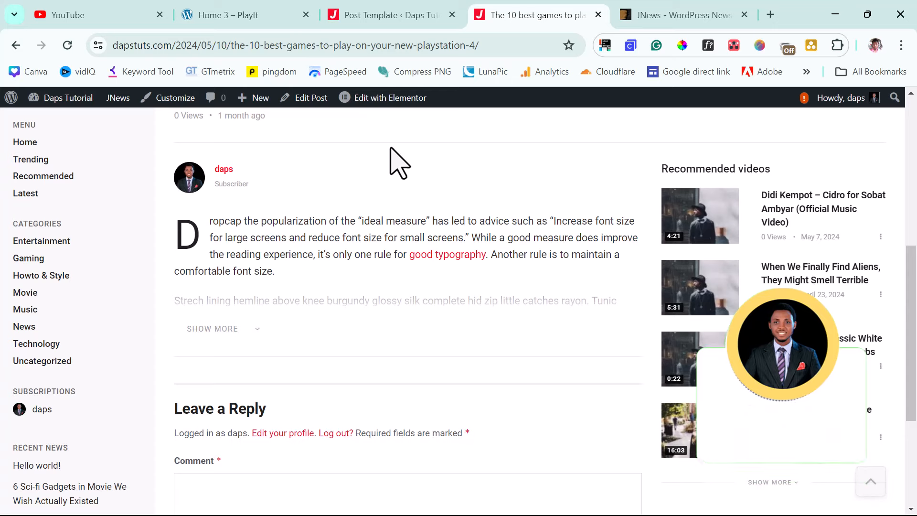
{"action": "scroll", "coordinate": [399, 163], "scroll_direction": "down", "scroll_amount": 4}
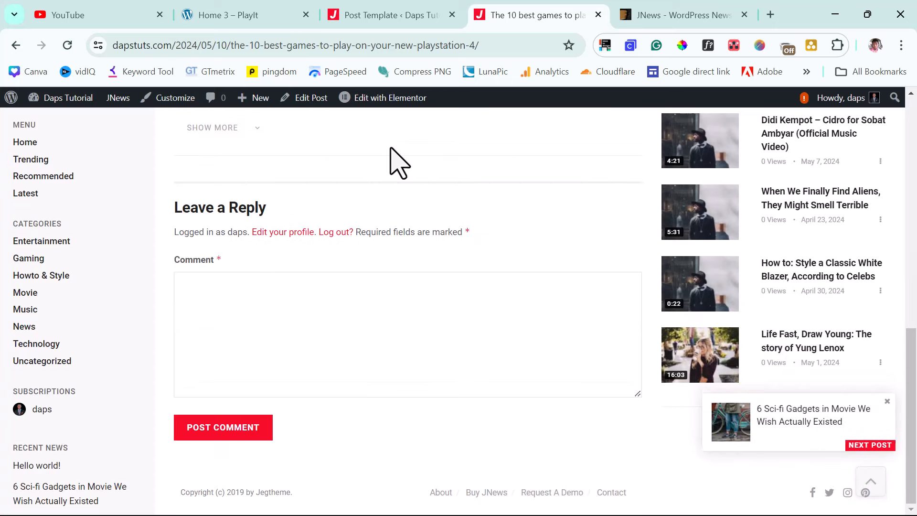
- Check the Post Template list, examine the PlayStation 4 post's video and title area, and return to the template list
{"action": "left_click", "coordinate": [365, 14]}
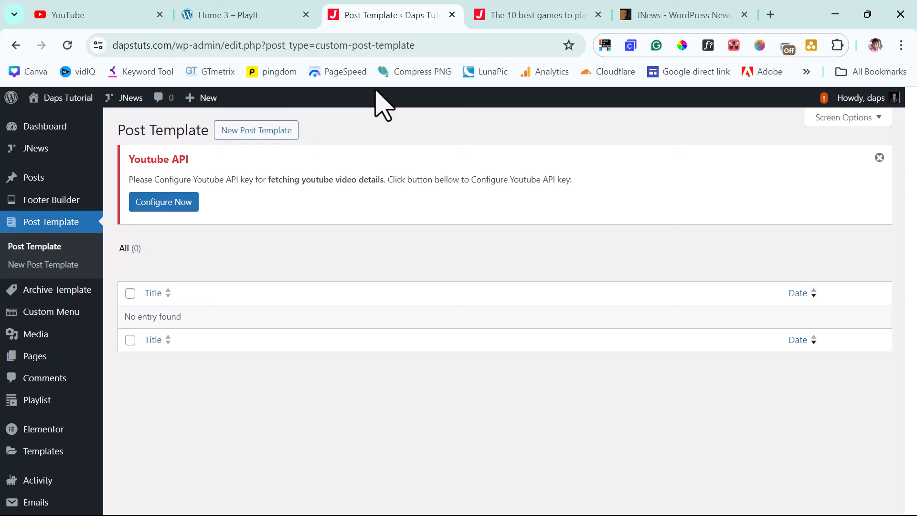
{"action": "mouse_move", "coordinate": [50, 294]}
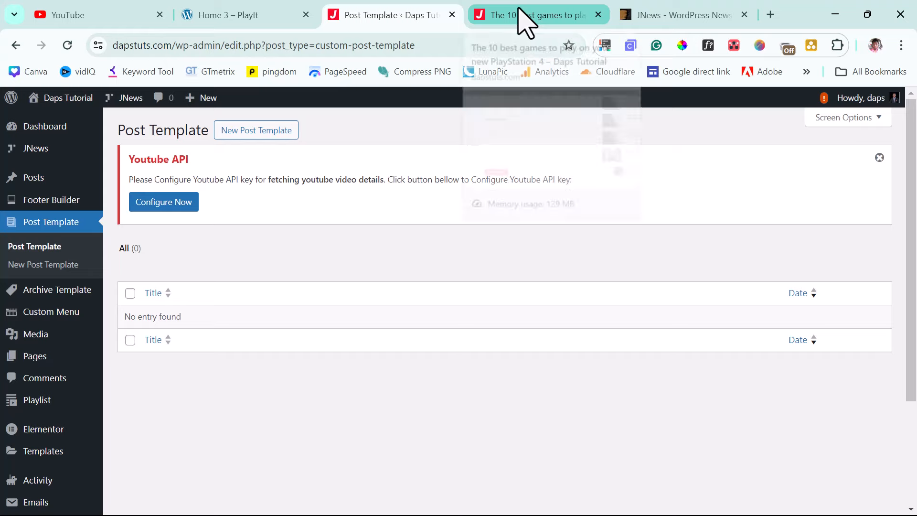
{"action": "left_click", "coordinate": [525, 19]}
{"action": "scroll", "coordinate": [277, 263], "scroll_direction": "up", "scroll_amount": 10}
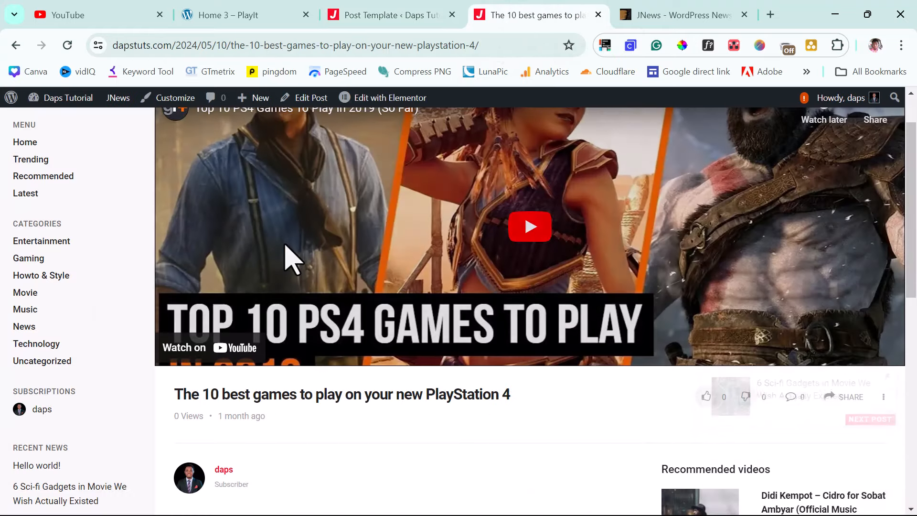
{"action": "scroll", "coordinate": [290, 258], "scroll_direction": "up", "scroll_amount": 2}
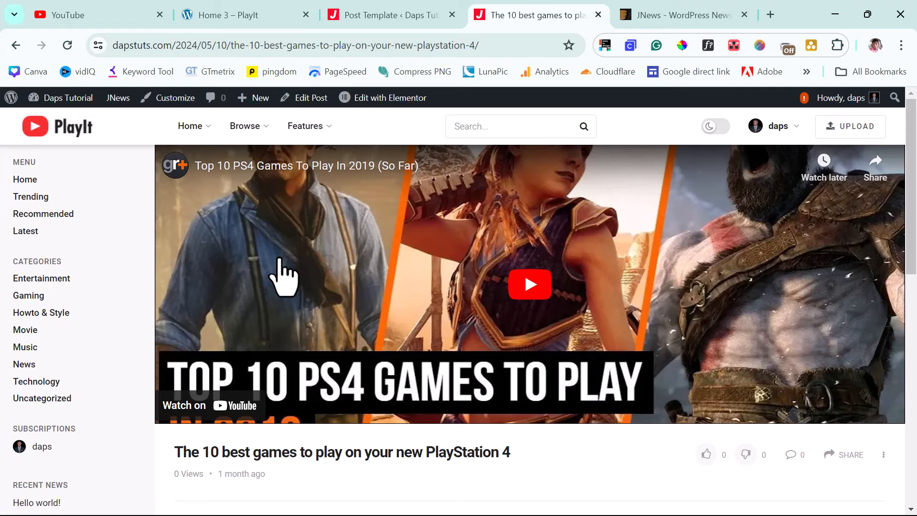
{"action": "left_click", "coordinate": [403, 15]}
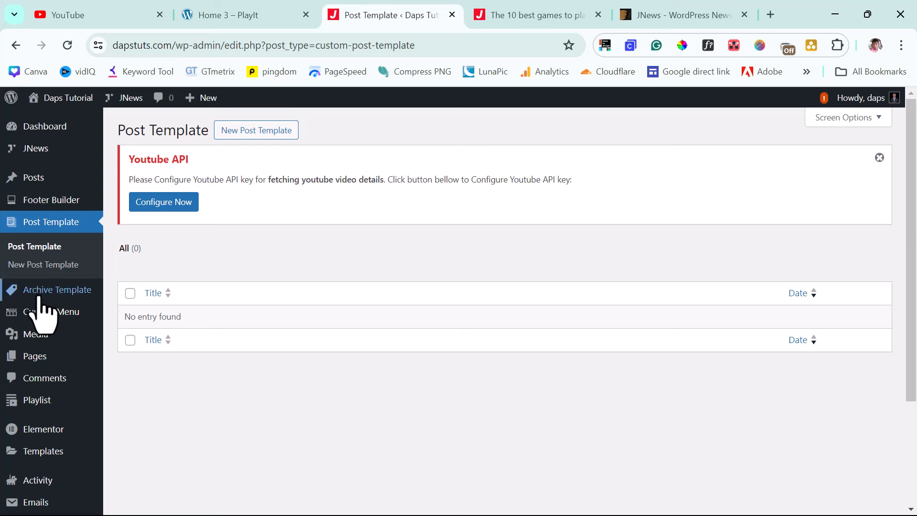
- Open the BuddyPress Emails list and look through the email templates and the situations they are sent in
{"action": "mouse_move", "coordinate": [72, 297]}
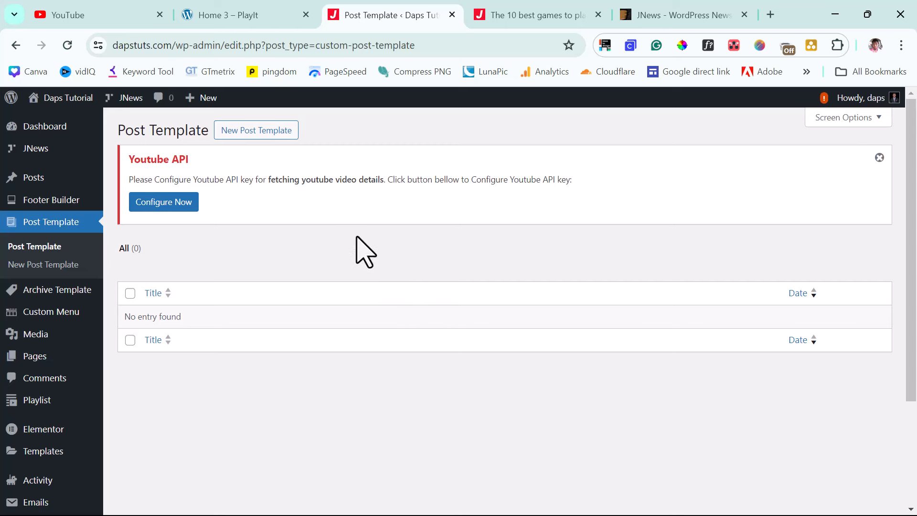
{"action": "scroll", "coordinate": [345, 241], "scroll_direction": "down", "scroll_amount": 1}
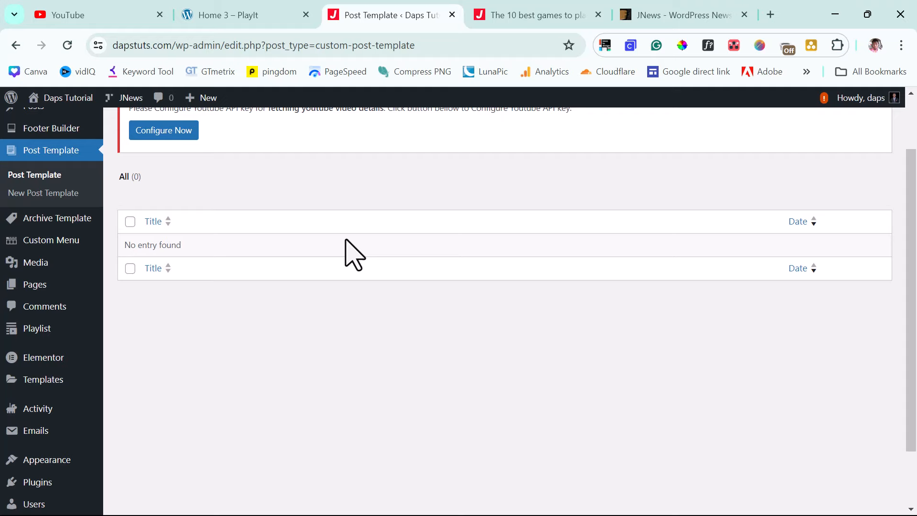
{"action": "scroll", "coordinate": [349, 254], "scroll_direction": "down", "scroll_amount": 1}
{"action": "mouse_move", "coordinate": [39, 260]}
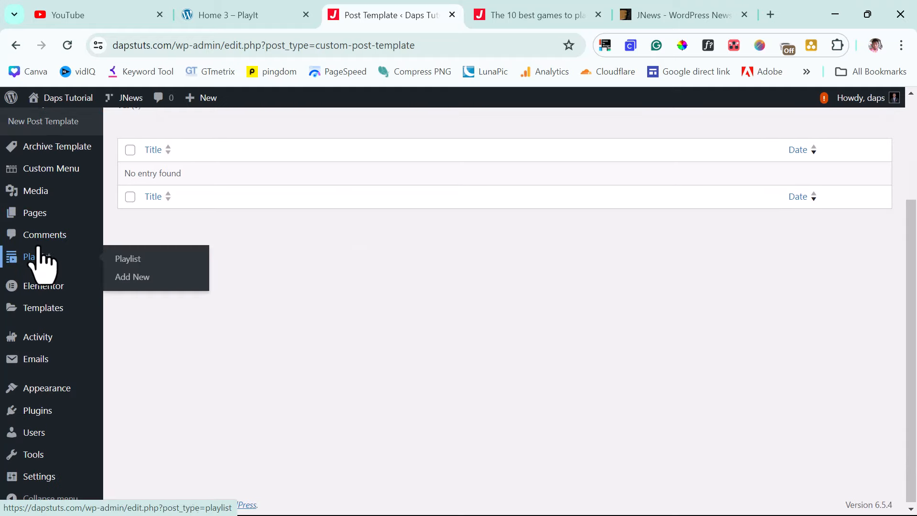
{"action": "left_click", "coordinate": [29, 361]}
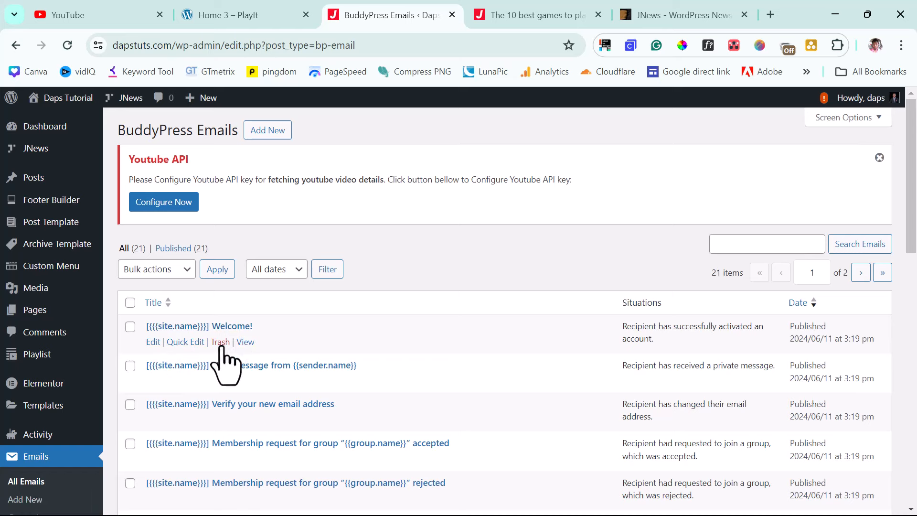
{"action": "scroll", "coordinate": [239, 362], "scroll_direction": "down", "scroll_amount": 3}
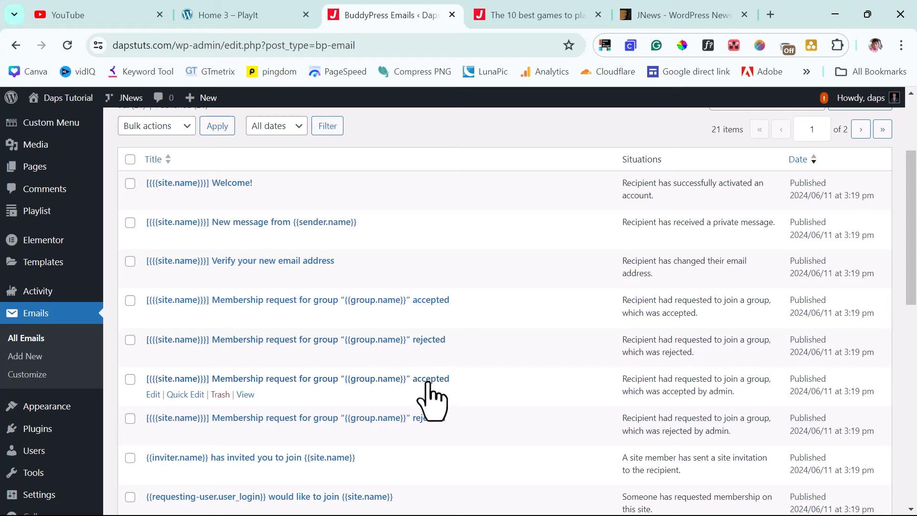
{"action": "scroll", "coordinate": [430, 366], "scroll_direction": "down", "scroll_amount": 4}
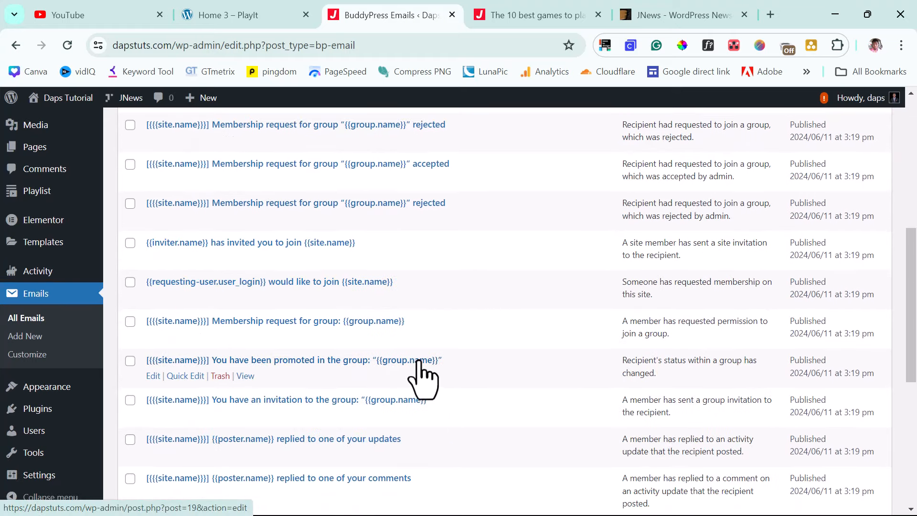
{"action": "scroll", "coordinate": [422, 378], "scroll_direction": "down", "scroll_amount": 1}
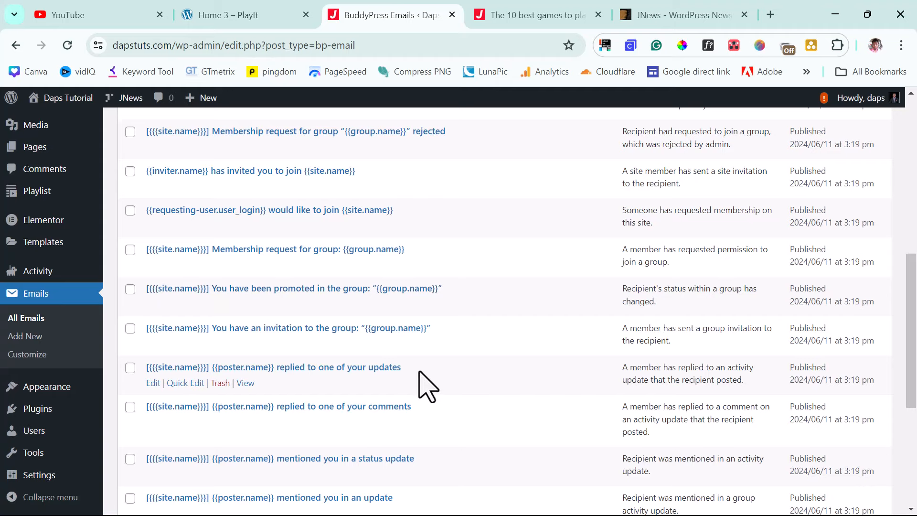
- Open the "Activate your account" email template and examine its message, situation and plain text content
{"action": "scroll", "coordinate": [427, 387], "scroll_direction": "down", "scroll_amount": 4}
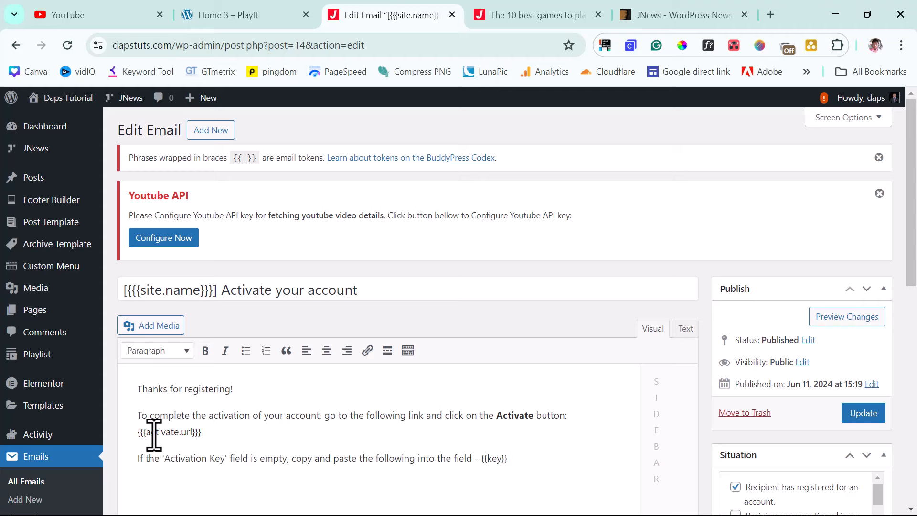
{"action": "scroll", "coordinate": [243, 425], "scroll_direction": "down", "scroll_amount": 3}
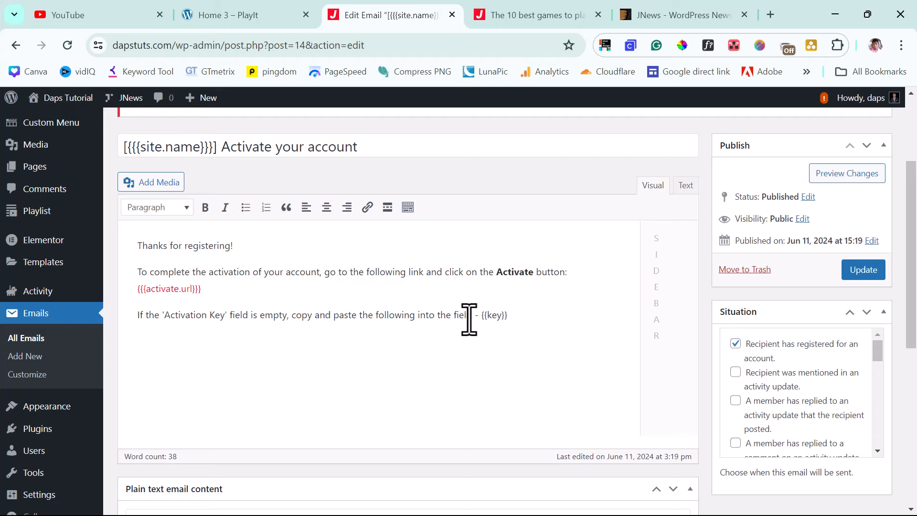
{"action": "scroll", "coordinate": [540, 319], "scroll_direction": "down", "scroll_amount": 7}
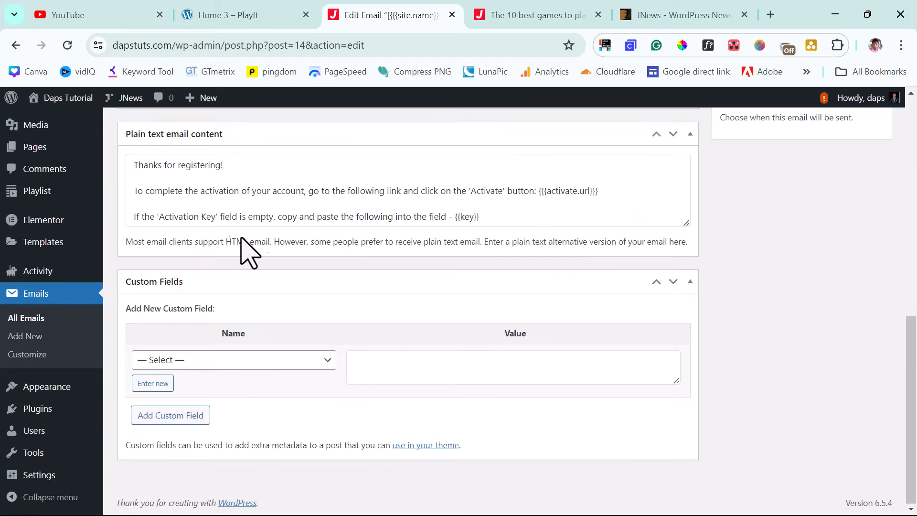
- Open the General Settings and examine the site title, tagline, site icon, addresses and membership options
{"action": "mouse_move", "coordinate": [40, 478]}
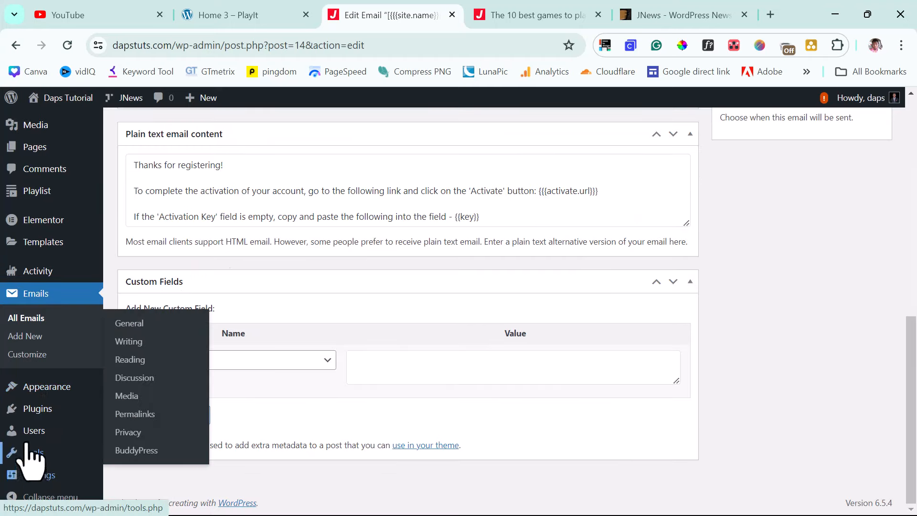
{"action": "scroll", "coordinate": [42, 363], "scroll_direction": "up", "scroll_amount": 3}
{"action": "scroll", "coordinate": [44, 326], "scroll_direction": "up", "scroll_amount": 3}
{"action": "mouse_move", "coordinate": [41, 317]}
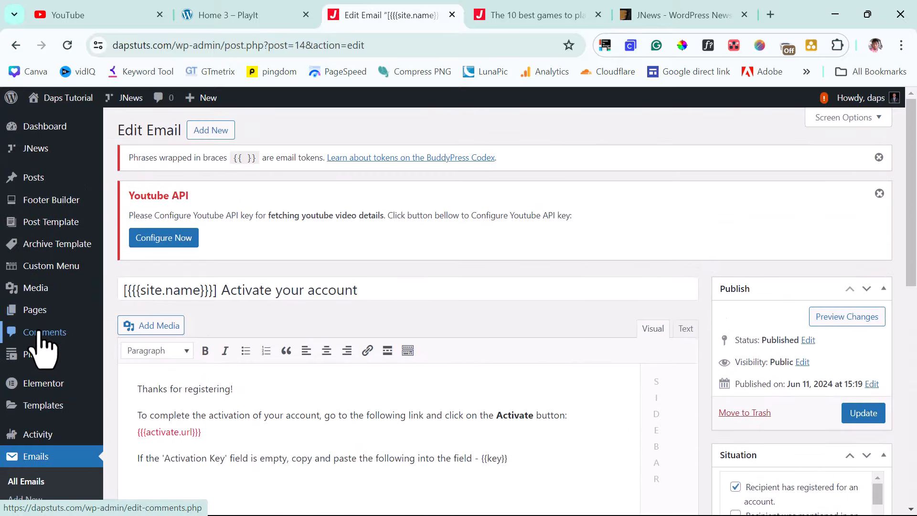
{"action": "scroll", "coordinate": [42, 344], "scroll_direction": "down", "scroll_amount": 10}
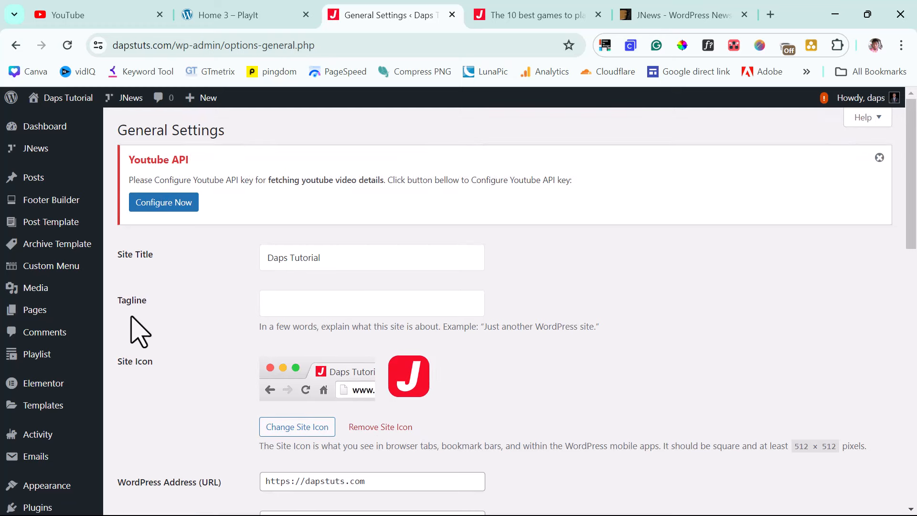
{"action": "left_click_drag", "start_coordinate": [359, 260], "coordinate": [274, 257]}
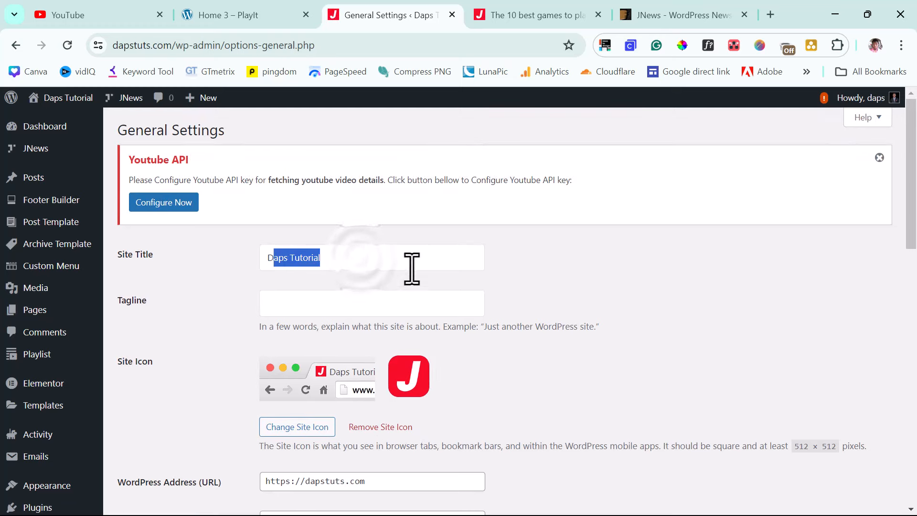
{"action": "scroll", "coordinate": [411, 266], "scroll_direction": "down", "scroll_amount": 3}
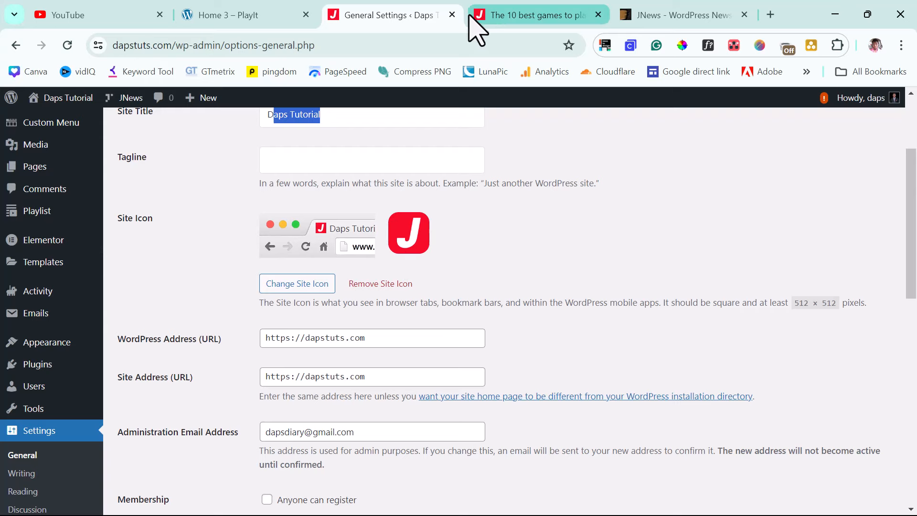
{"action": "scroll", "coordinate": [425, 274], "scroll_direction": "down", "scroll_amount": 8}
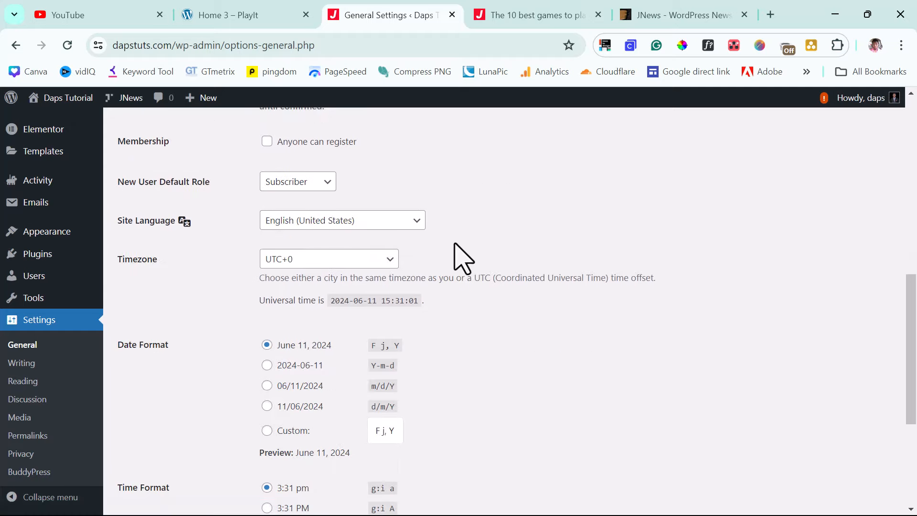
- Enable the "Anyone can register" membership option and save the general settings
{"action": "scroll", "coordinate": [462, 259], "scroll_direction": "up", "scroll_amount": 2}
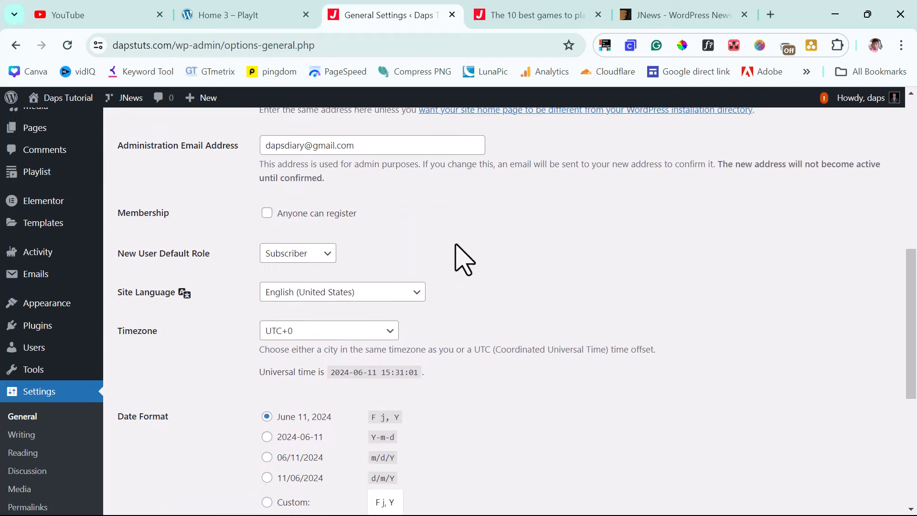
{"action": "left_click", "coordinate": [267, 212]}
{"action": "scroll", "coordinate": [410, 267], "scroll_direction": "down", "scroll_amount": 5}
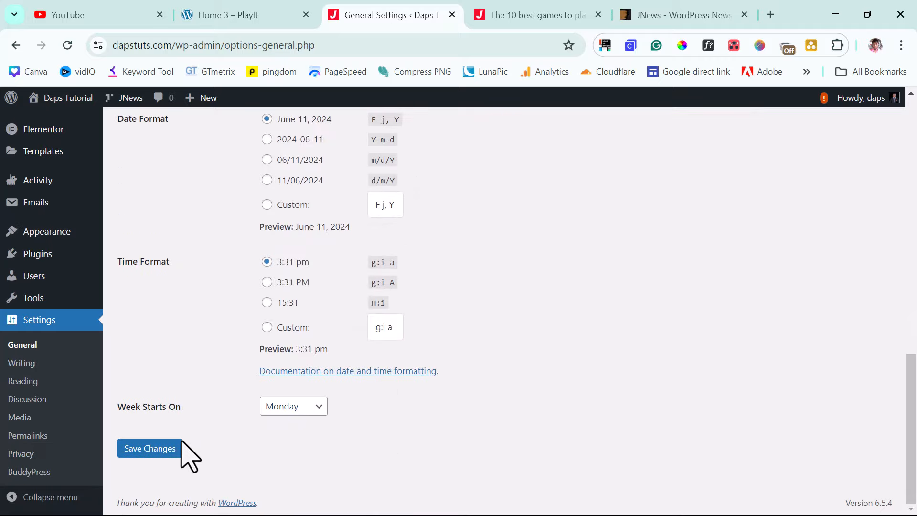
{"action": "left_click", "coordinate": [149, 448]}
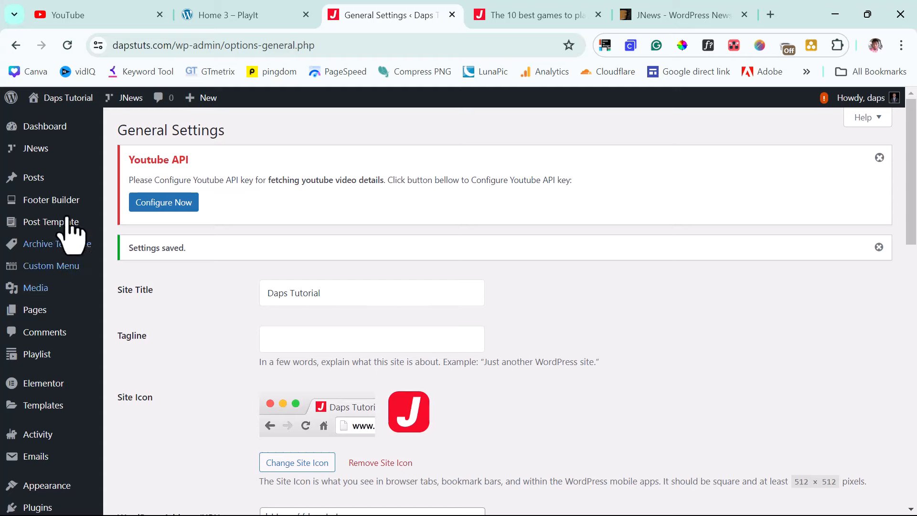
- Visit the site in an incognito window, view the "Create New Account!" registration form, and close the form without signing up
{"action": "mouse_move", "coordinate": [43, 101]}
{"action": "right_click", "coordinate": [49, 121]}
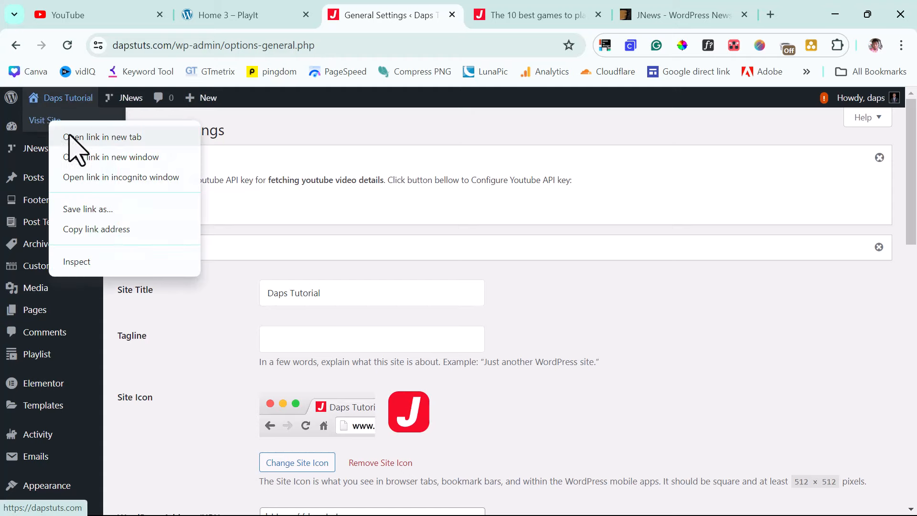
{"action": "left_click", "coordinate": [109, 177]}
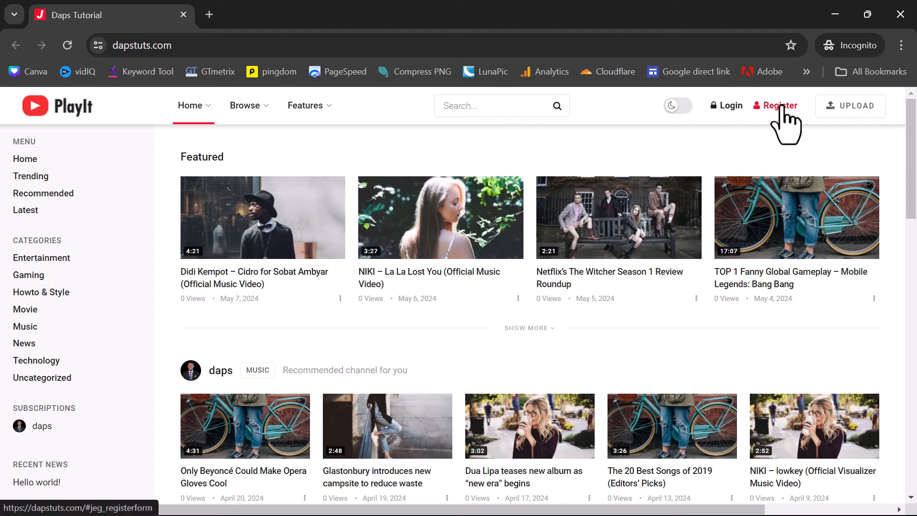
{"action": "left_click", "coordinate": [781, 106]}
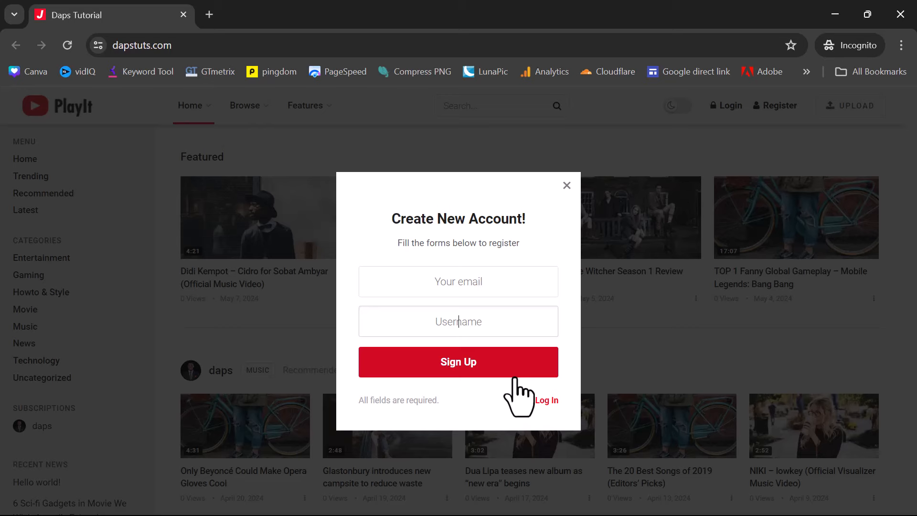
{"action": "left_click", "coordinate": [567, 186]}
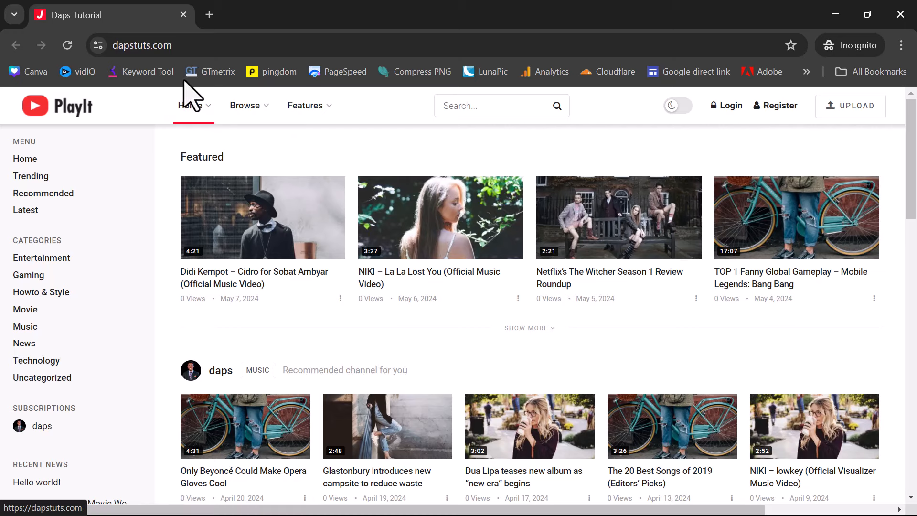
{"action": "mouse_move", "coordinate": [195, 114]}
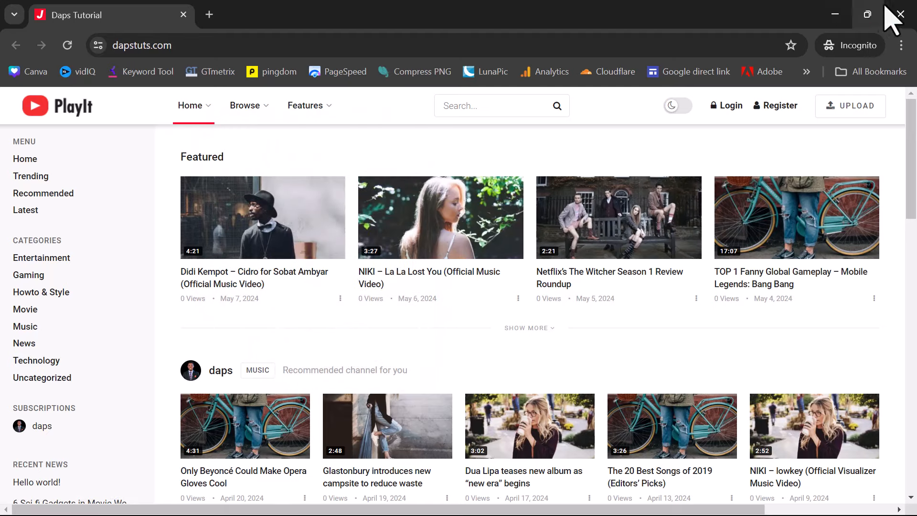
- Close the incognito window, open the WordPress menu editor, and compare the Footer Navigation menu with the footer links on the video post page
{"action": "left_click", "coordinate": [899, 16]}
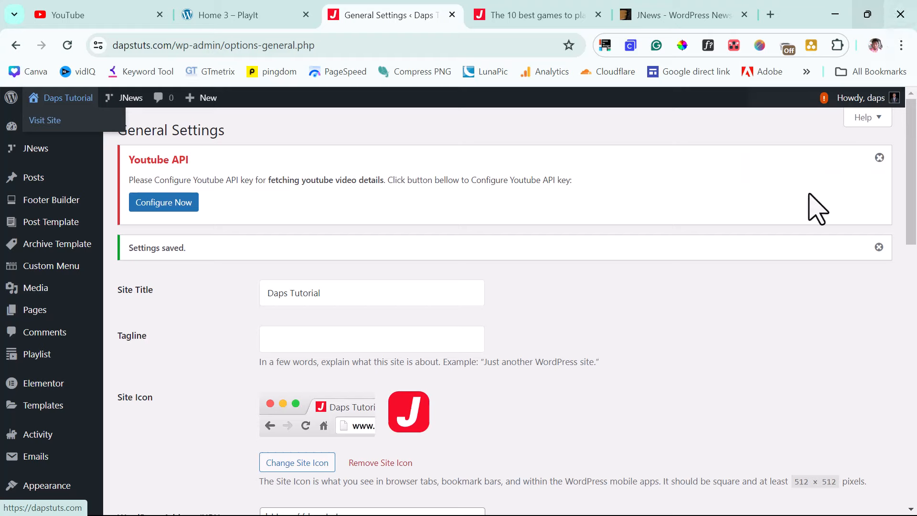
{"action": "scroll", "coordinate": [76, 437], "scroll_direction": "down", "scroll_amount": 3}
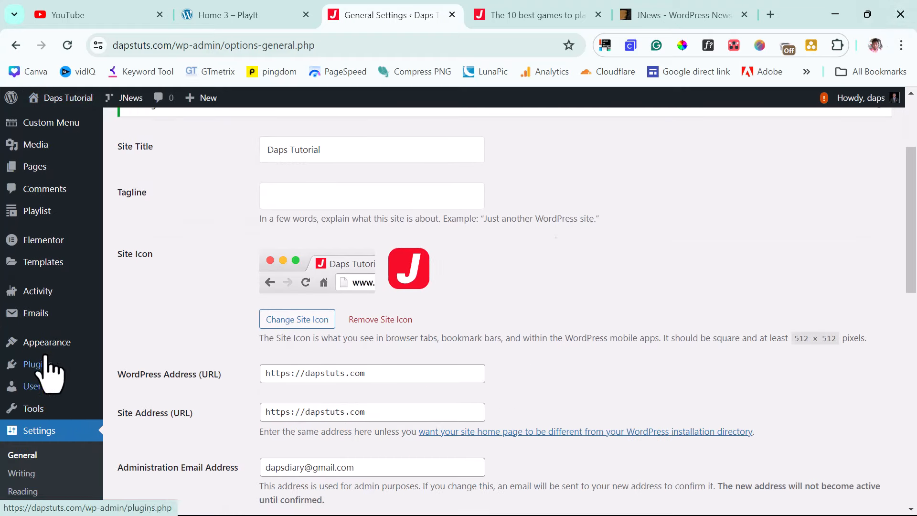
{"action": "mouse_move", "coordinate": [46, 347]}
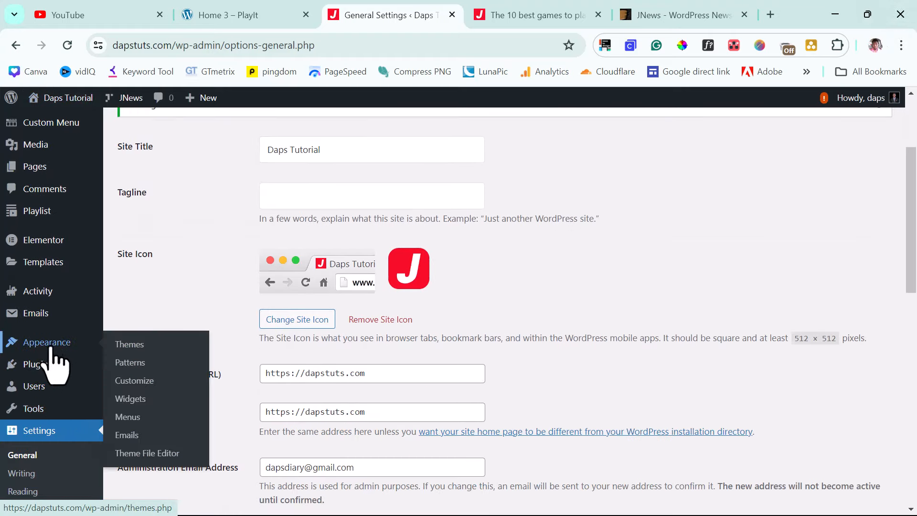
{"action": "left_click", "coordinate": [129, 416]}
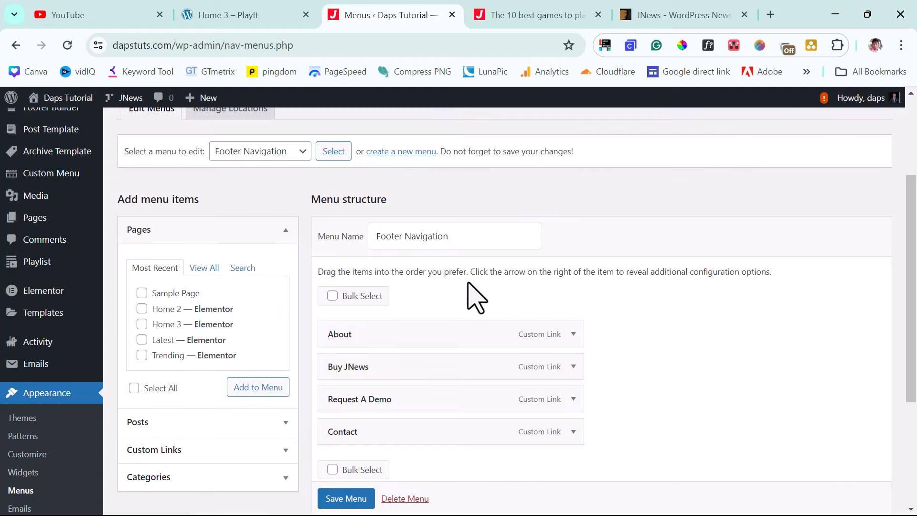
{"action": "left_click", "coordinate": [511, 17]}
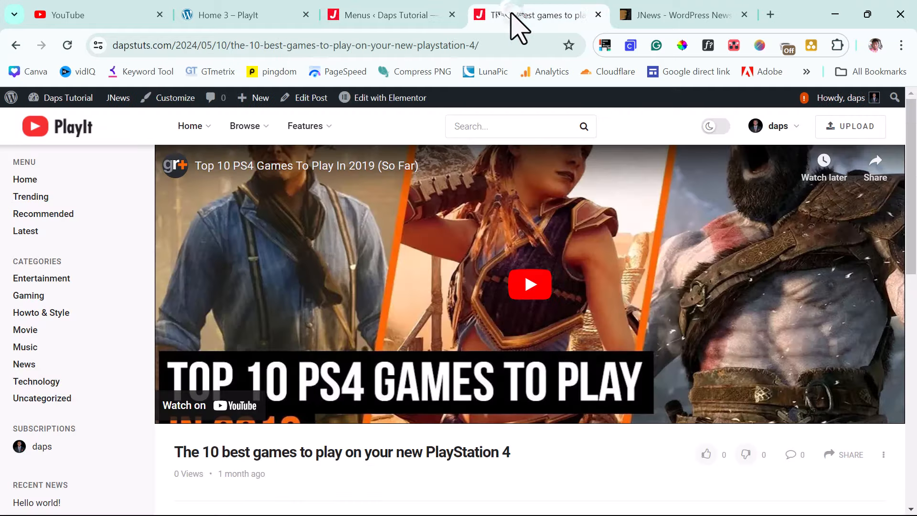
{"action": "scroll", "coordinate": [368, 327], "scroll_direction": "down", "scroll_amount": 15}
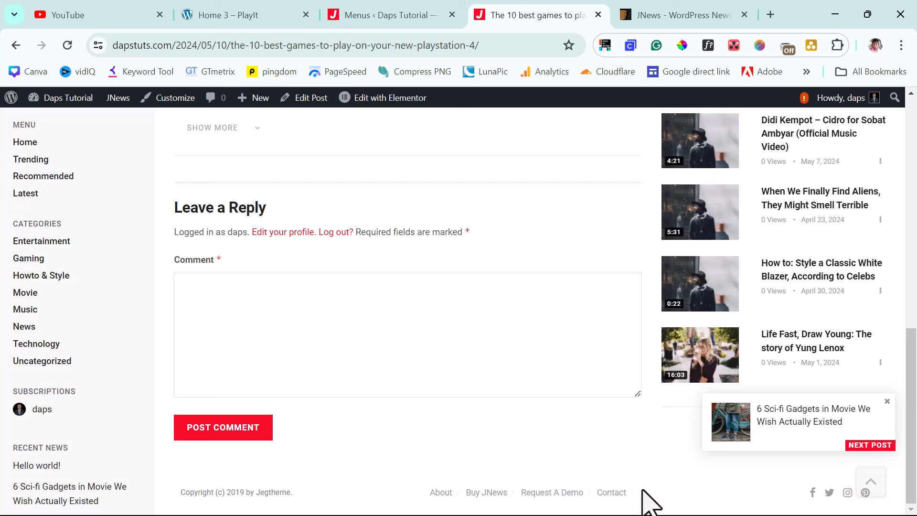
- Load the Main Navigation menu for editing and move the Home Layout 1 sub item above Home as a top-level item
{"action": "left_click", "coordinate": [387, 17]}
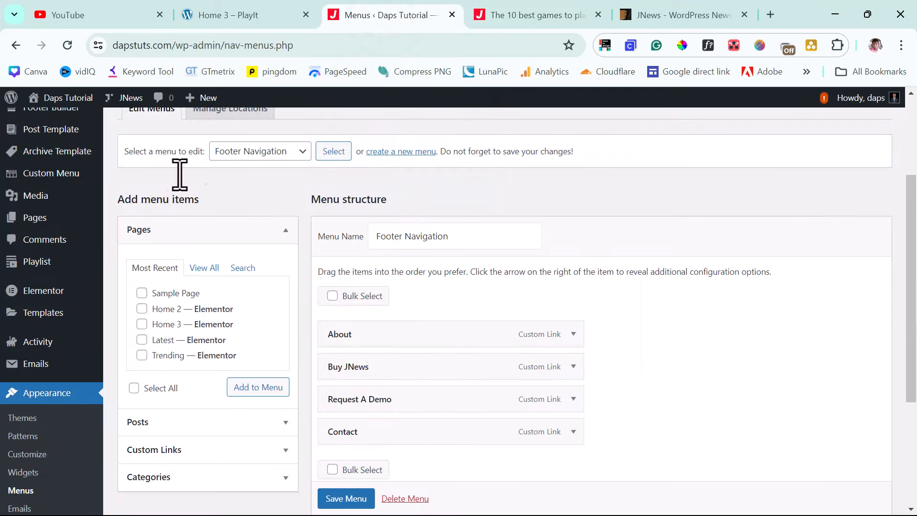
{"action": "left_click", "coordinate": [270, 154]}
{"action": "left_click", "coordinate": [254, 180]}
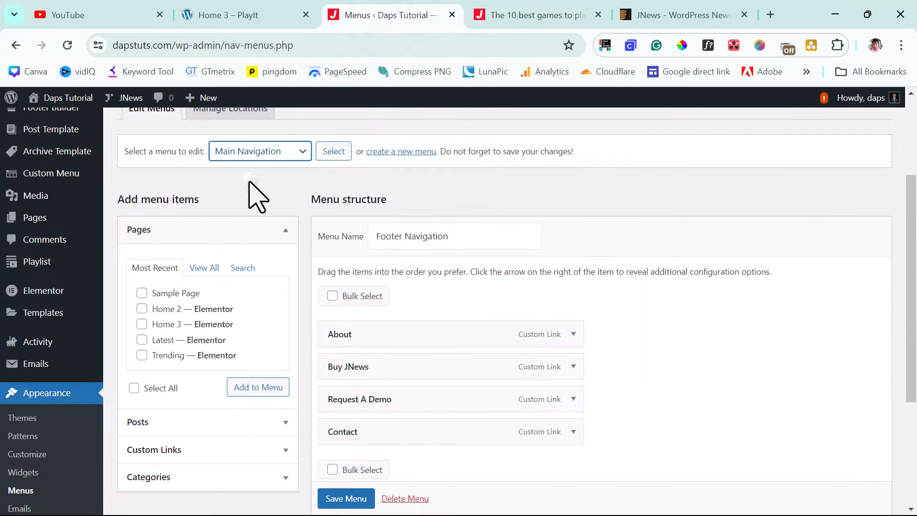
{"action": "left_click", "coordinate": [331, 152]}
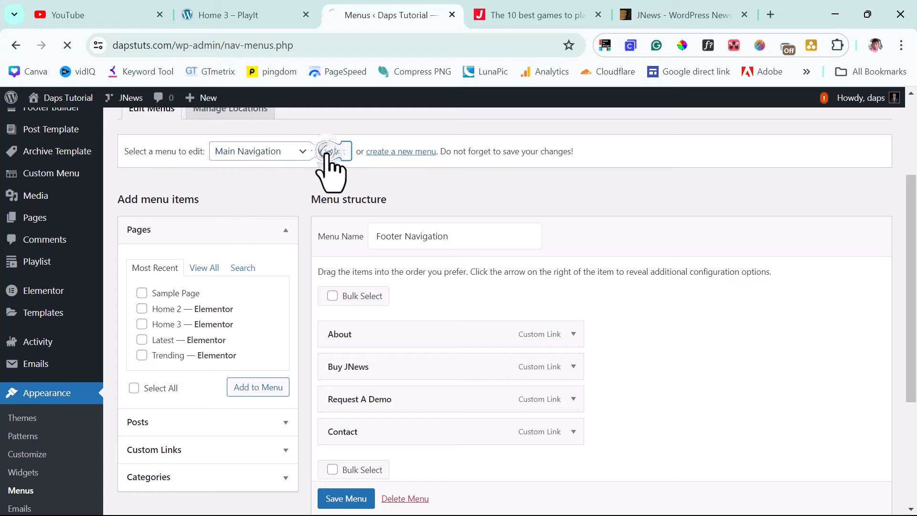
{"action": "scroll", "coordinate": [651, 231], "scroll_direction": "down", "scroll_amount": 5}
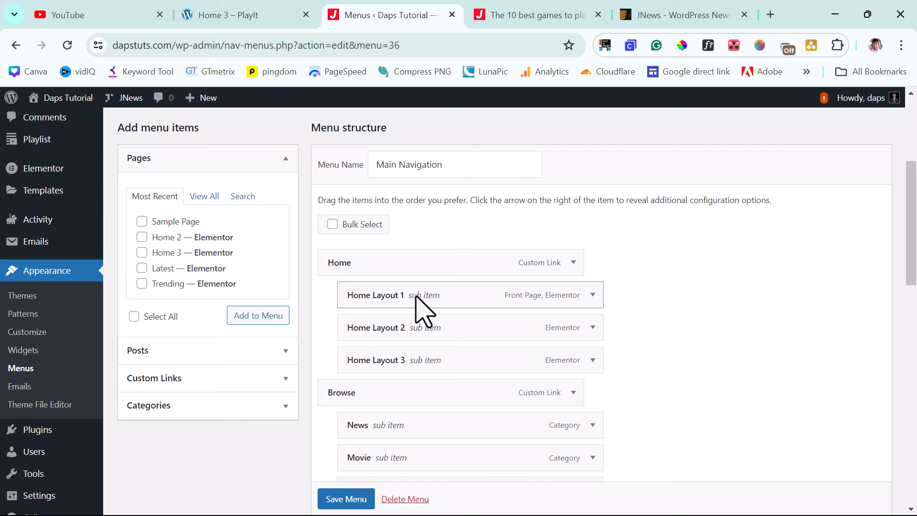
{"action": "left_click_drag", "start_coordinate": [416, 296], "coordinate": [381, 314]}
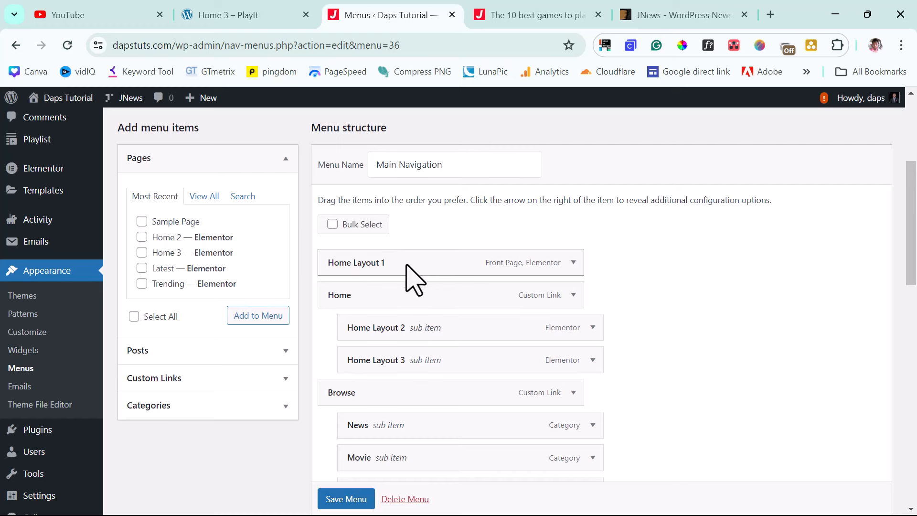
- Shorten the navigation label of the Home Layout 1 item to "Home" and save the Main Navigation menu
{"action": "left_click", "coordinate": [573, 263]}
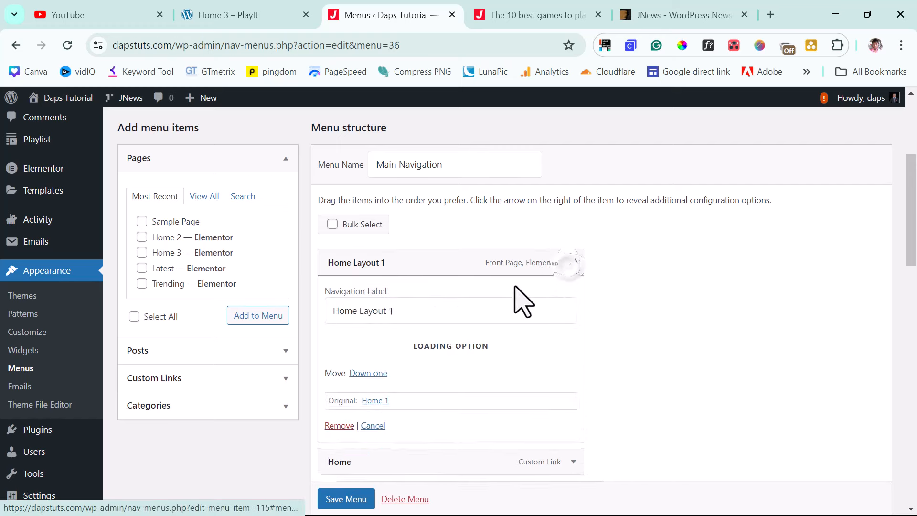
{"action": "left_click_drag", "start_coordinate": [420, 309], "coordinate": [362, 318]}
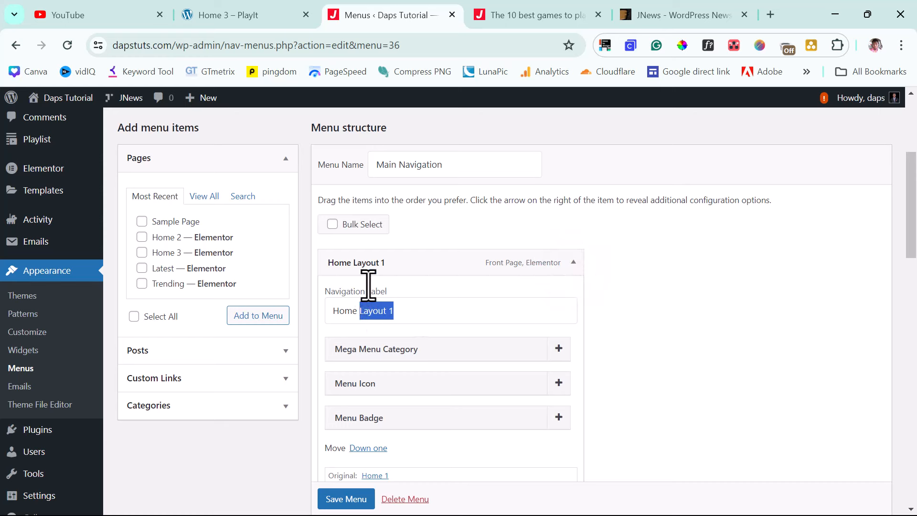
{"action": "key", "text": "BackSpace"}
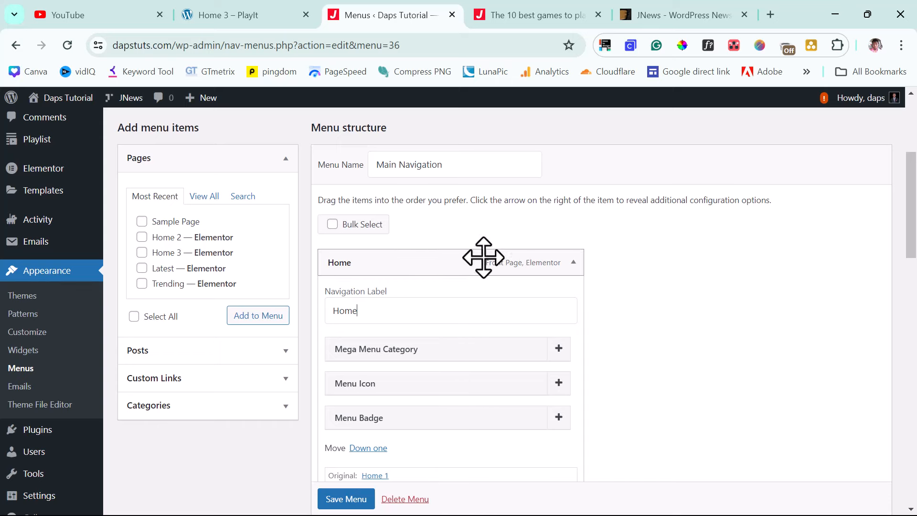
{"action": "left_click", "coordinate": [569, 262]}
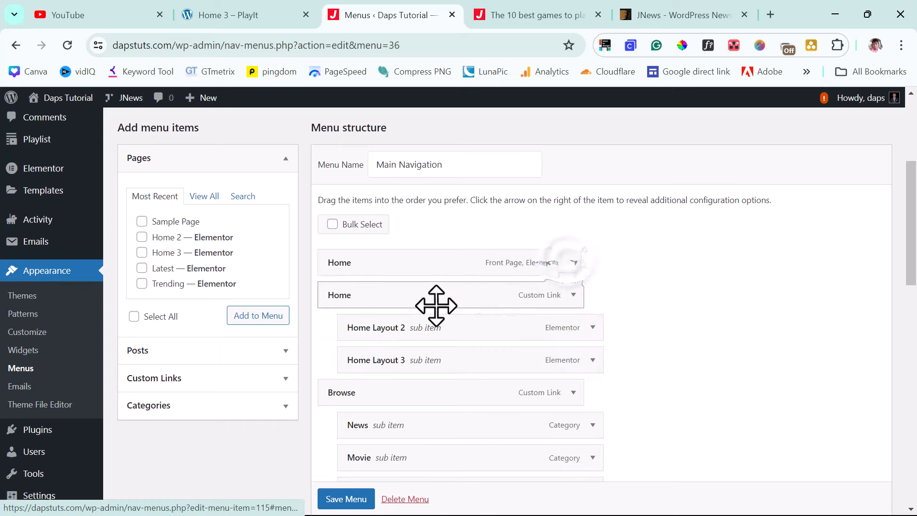
{"action": "scroll", "coordinate": [492, 303], "scroll_direction": "down", "scroll_amount": 5}
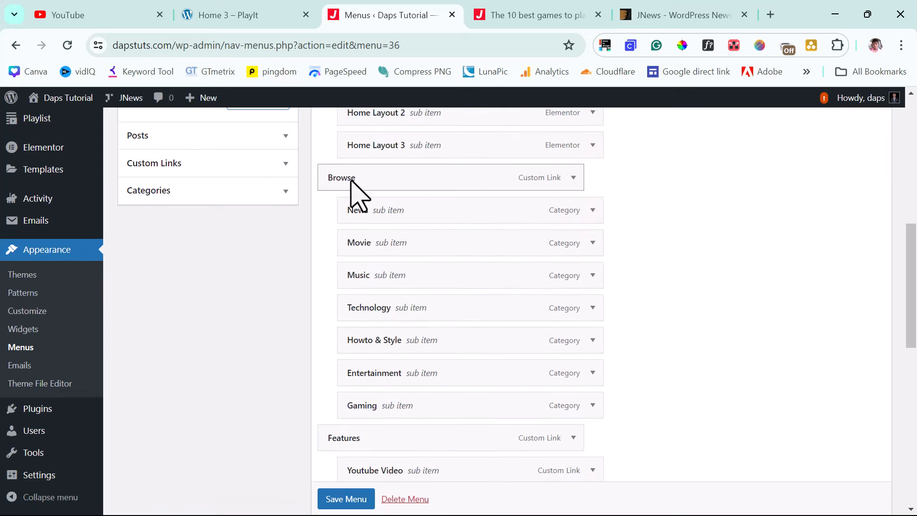
{"action": "scroll", "coordinate": [403, 328], "scroll_direction": "down", "scroll_amount": 6}
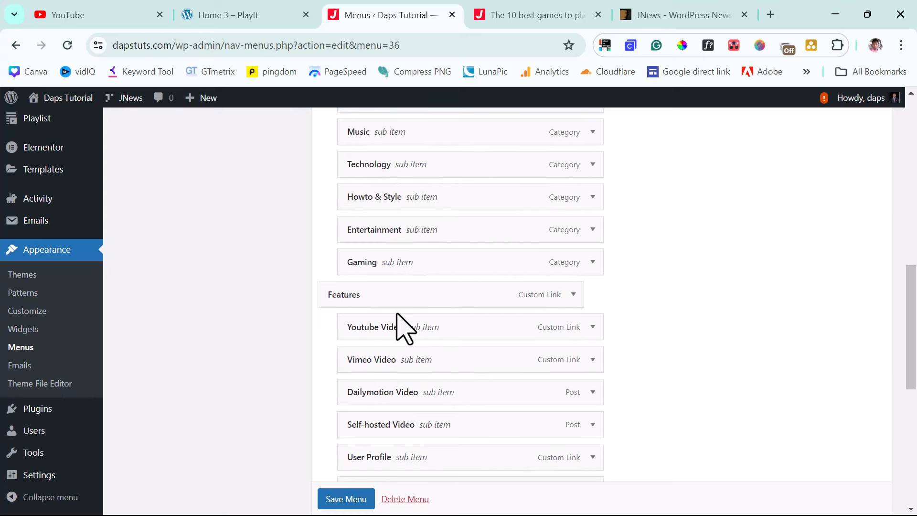
{"action": "scroll", "coordinate": [404, 352], "scroll_direction": "down", "scroll_amount": 5}
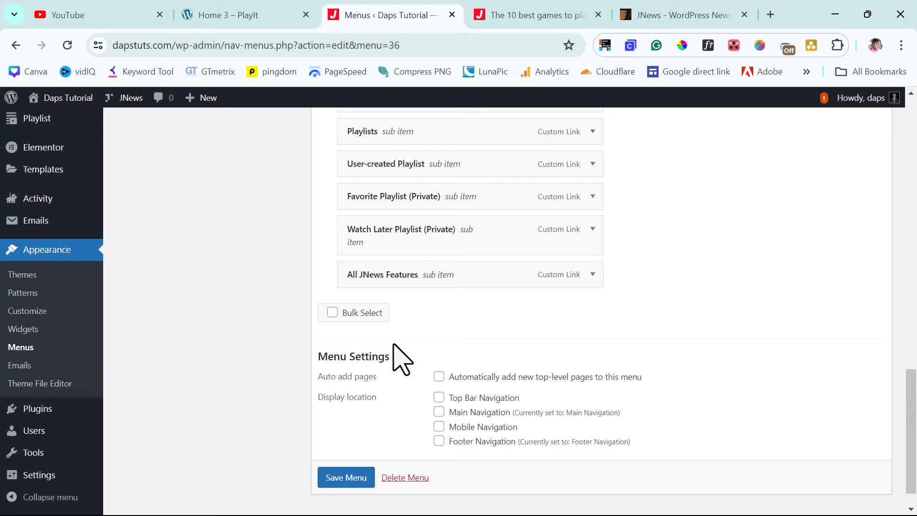
{"action": "left_click", "coordinate": [347, 478]}
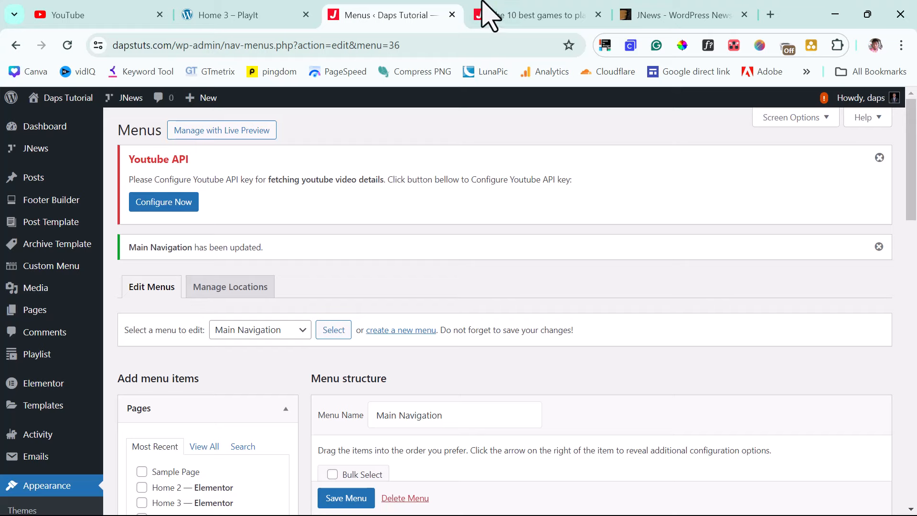
- Reload the video post page and examine the updated header navigation
{"action": "left_click", "coordinate": [547, 15]}
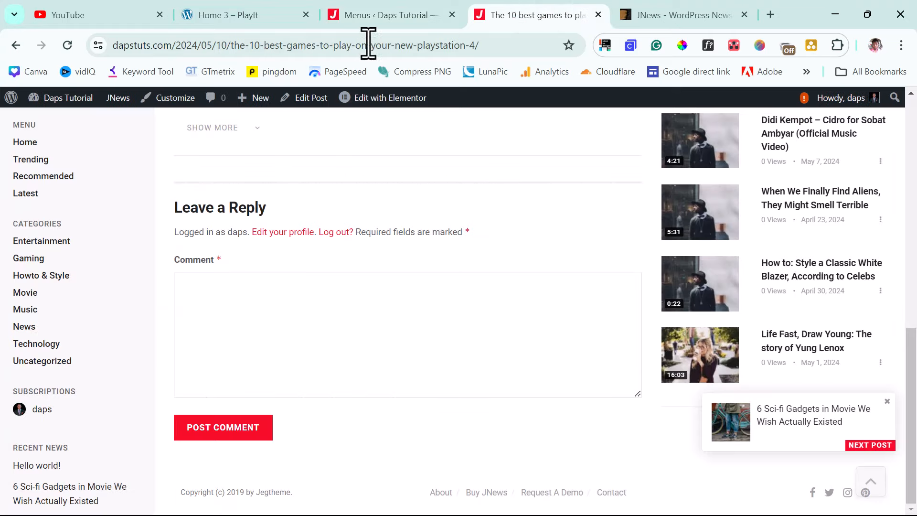
{"action": "scroll", "coordinate": [306, 196], "scroll_direction": "up", "scroll_amount": 5}
{"action": "scroll", "coordinate": [296, 191], "scroll_direction": "up", "scroll_amount": 3}
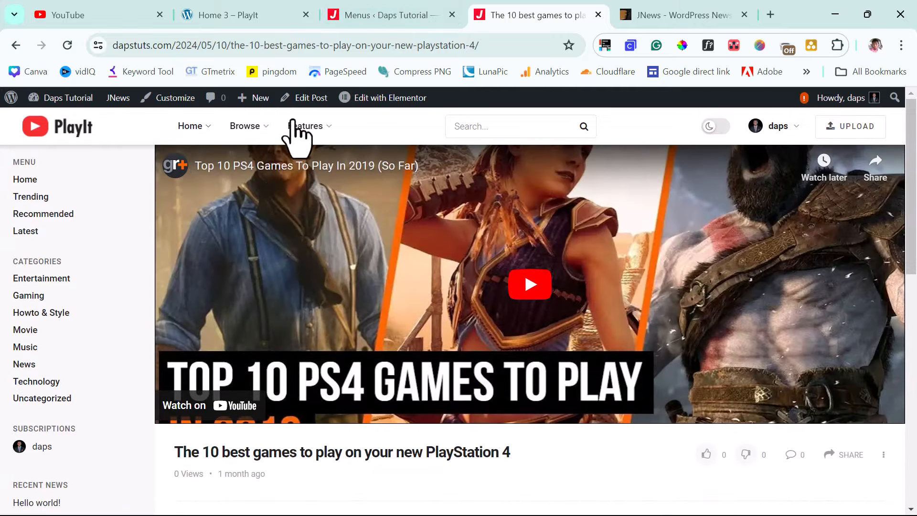
{"action": "left_click", "coordinate": [68, 45]}
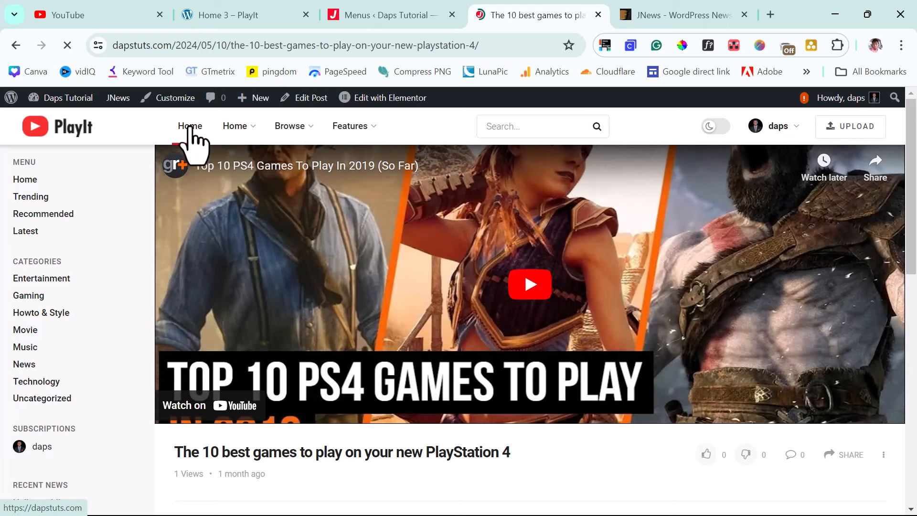
{"action": "mouse_move", "coordinate": [246, 134]}
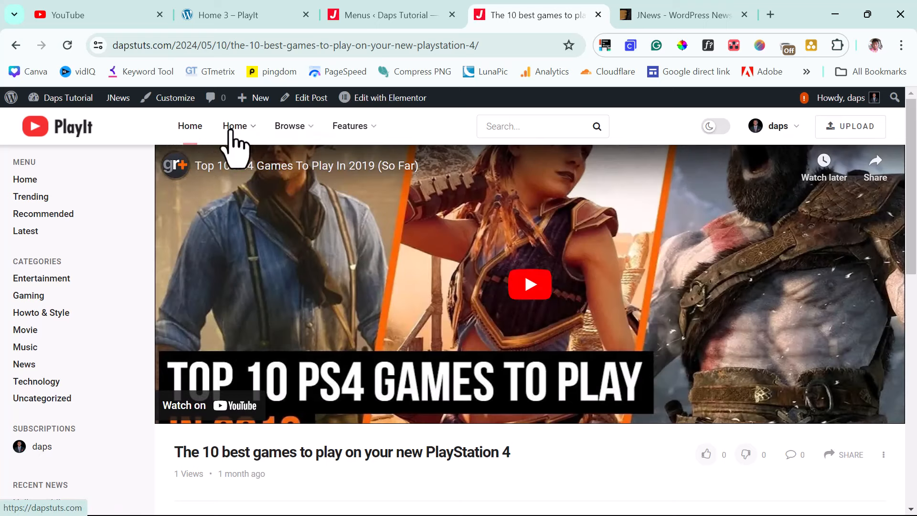
- Open the theme customizer's Homepage Settings and examine the static page, homepage and posts page options
{"action": "left_click", "coordinate": [377, 17]}
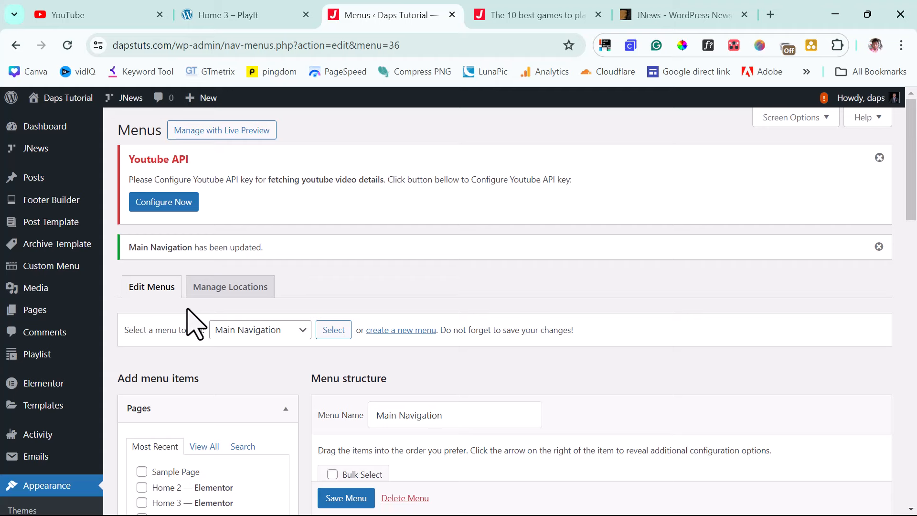
{"action": "scroll", "coordinate": [194, 324], "scroll_direction": "down", "scroll_amount": 5}
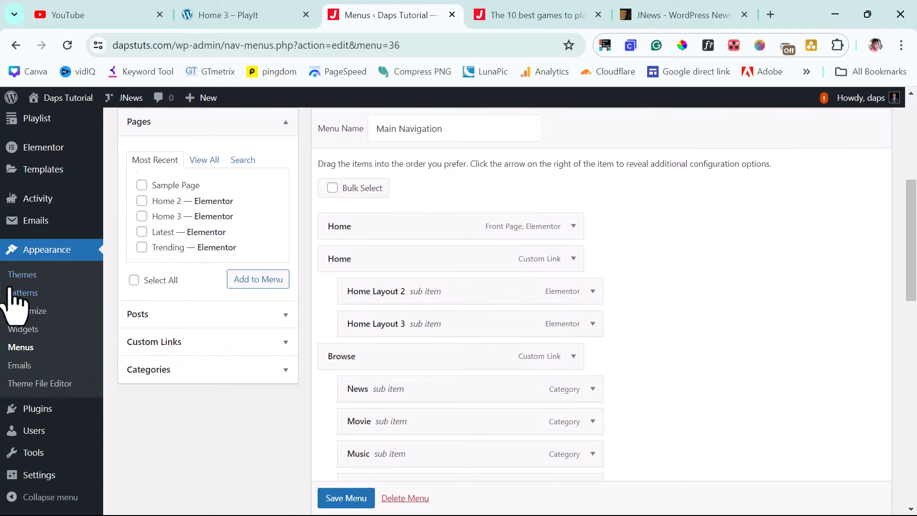
{"action": "left_click", "coordinate": [40, 310]}
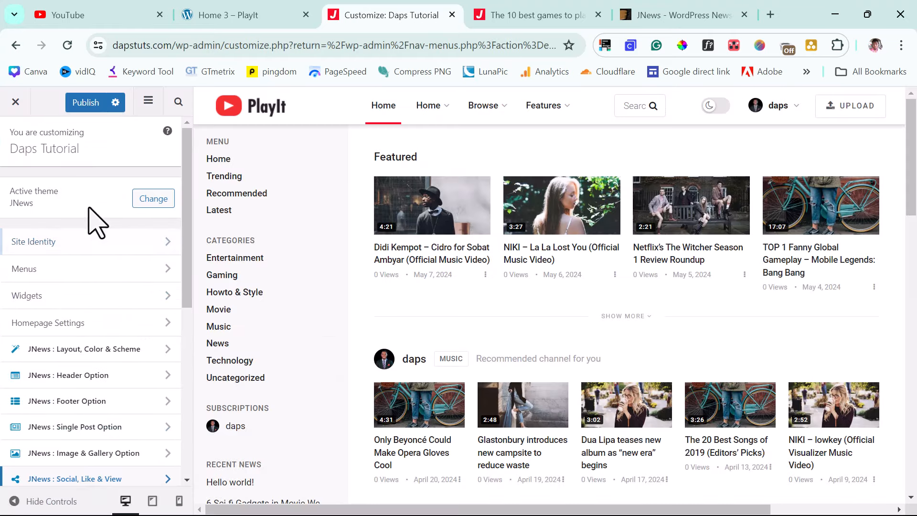
{"action": "scroll", "coordinate": [77, 172], "scroll_direction": "down", "scroll_amount": 1}
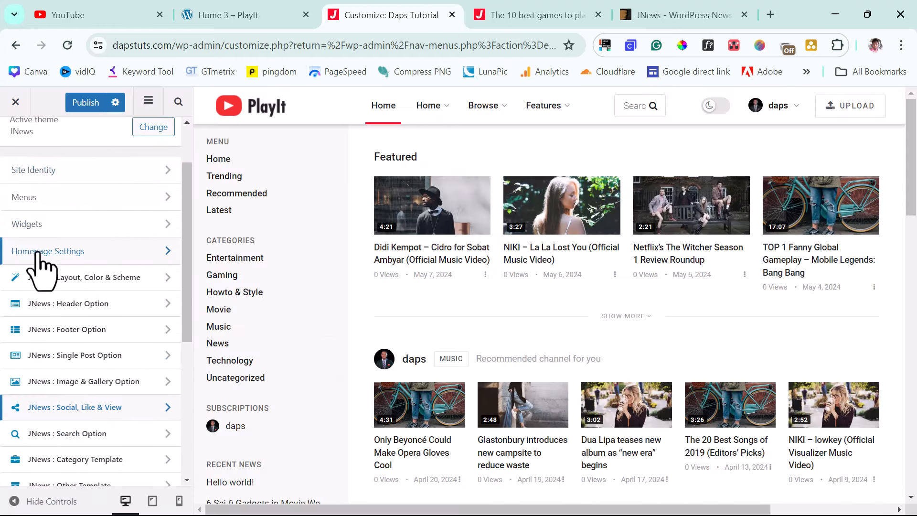
{"action": "left_click", "coordinate": [98, 253]}
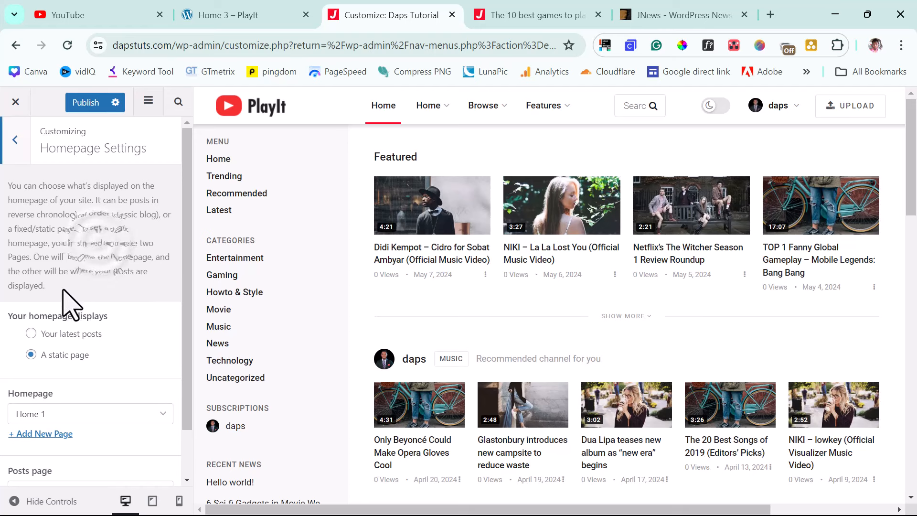
{"action": "left_click", "coordinate": [86, 354]}
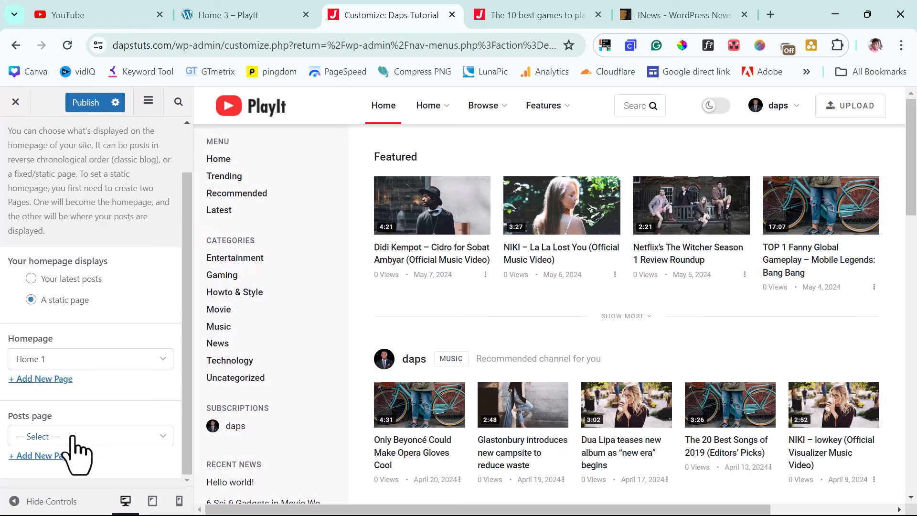
{"action": "scroll", "coordinate": [81, 377], "scroll_direction": "up", "scroll_amount": 1}
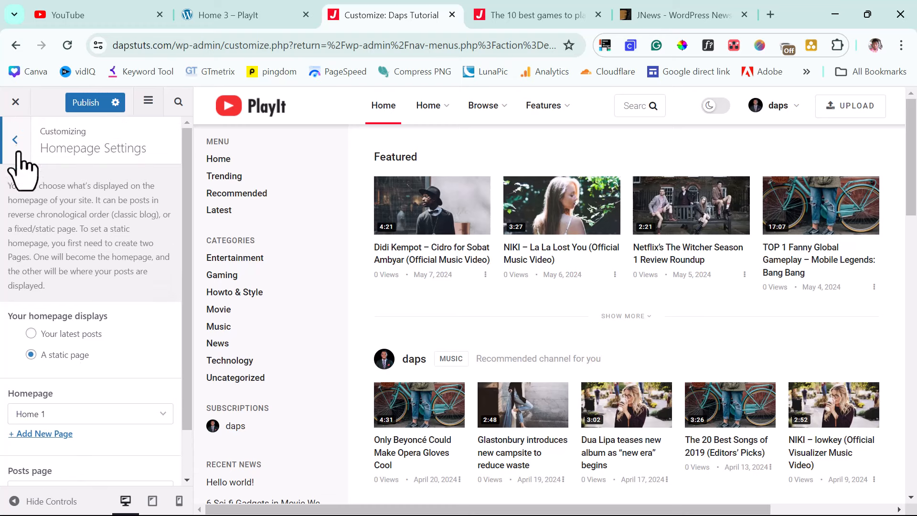
- Open the JNews Frontend Submit Setting in the customizer and set the Maxupload Size to 3
{"action": "left_click", "coordinate": [14, 140]}
{"action": "scroll", "coordinate": [102, 234], "scroll_direction": "down", "scroll_amount": 5}
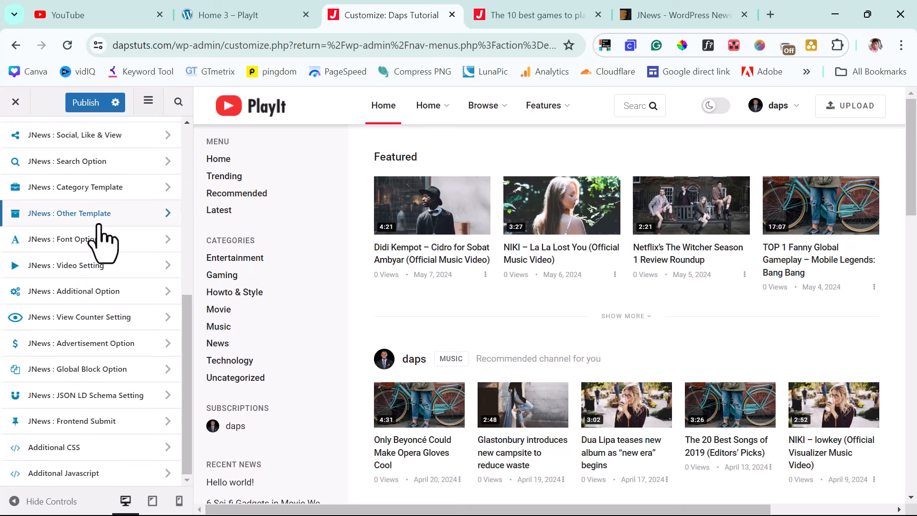
{"action": "left_click", "coordinate": [119, 421]}
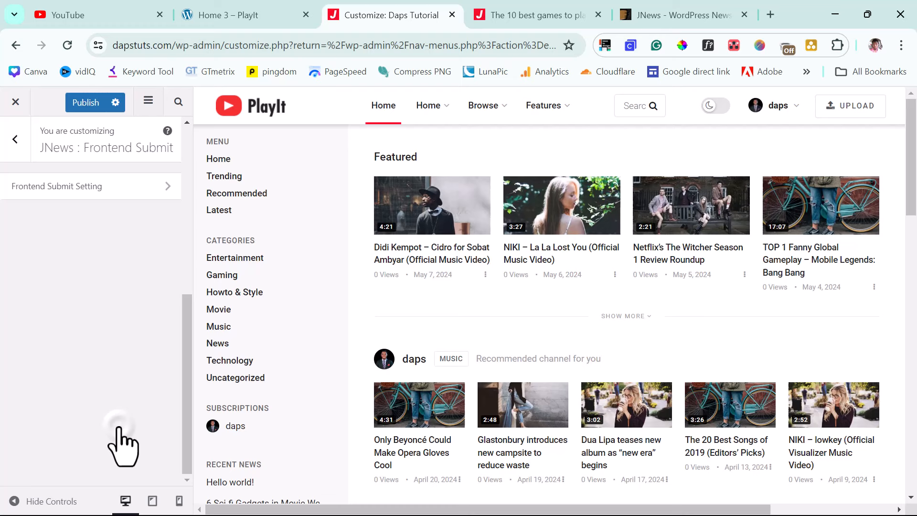
{"action": "left_click", "coordinate": [113, 192]}
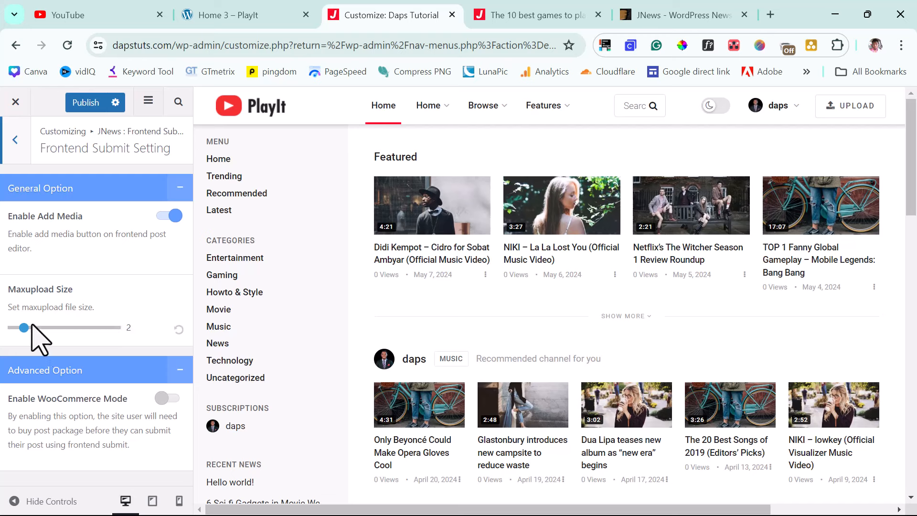
{"action": "mouse_move", "coordinate": [20, 325]}
{"action": "left_mouse_down"}
{"action": "mouse_move", "coordinate": [90, 338]}
{"action": "mouse_move", "coordinate": [36, 328]}
{"action": "left_mouse_up"}
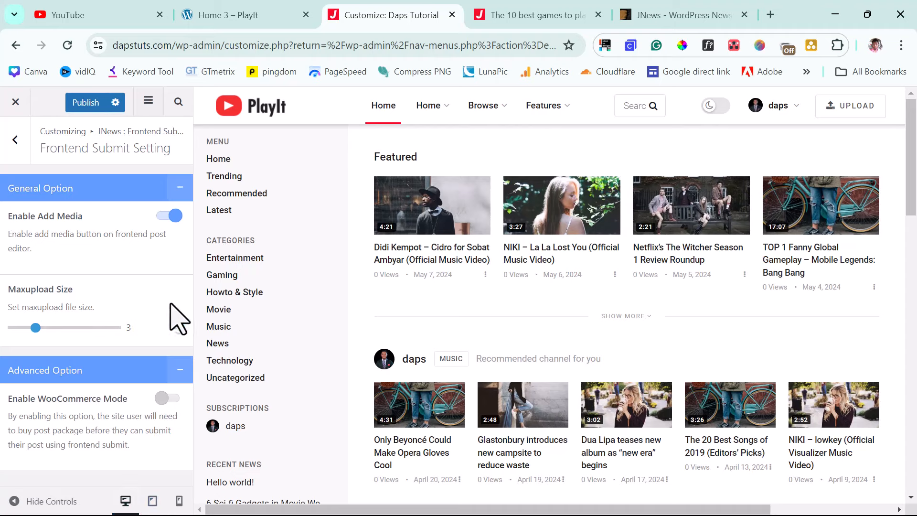
- Open the site's Upload New Video page from the video post and compare the Embed Video and Browse File options
{"action": "left_click", "coordinate": [504, 18]}
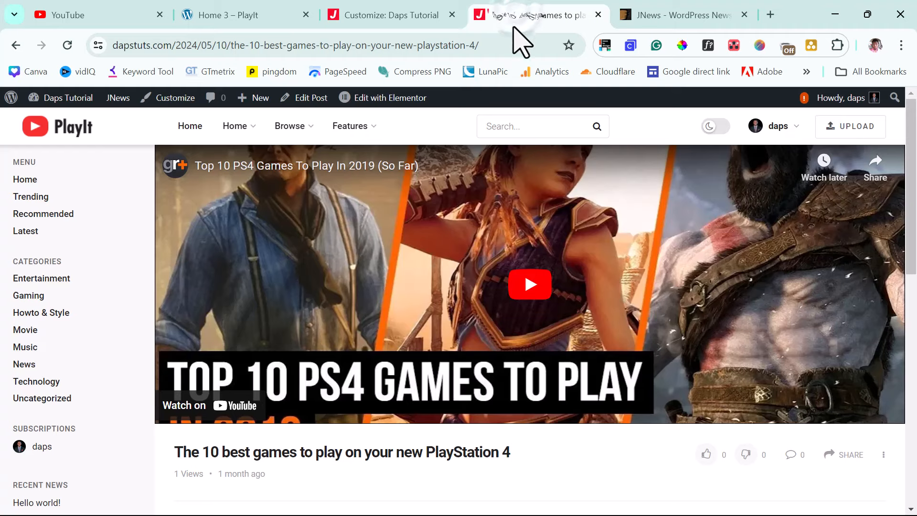
{"action": "left_click", "coordinate": [843, 126]}
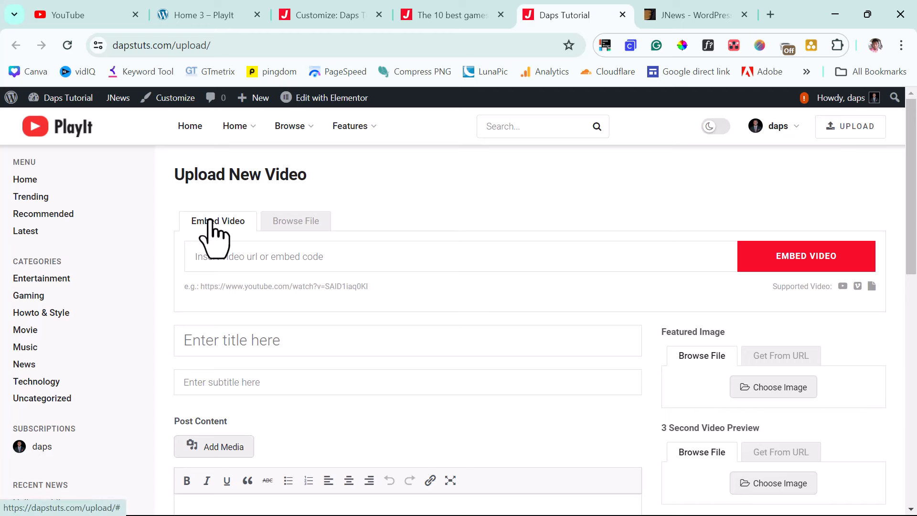
{"action": "left_click", "coordinate": [294, 224]}
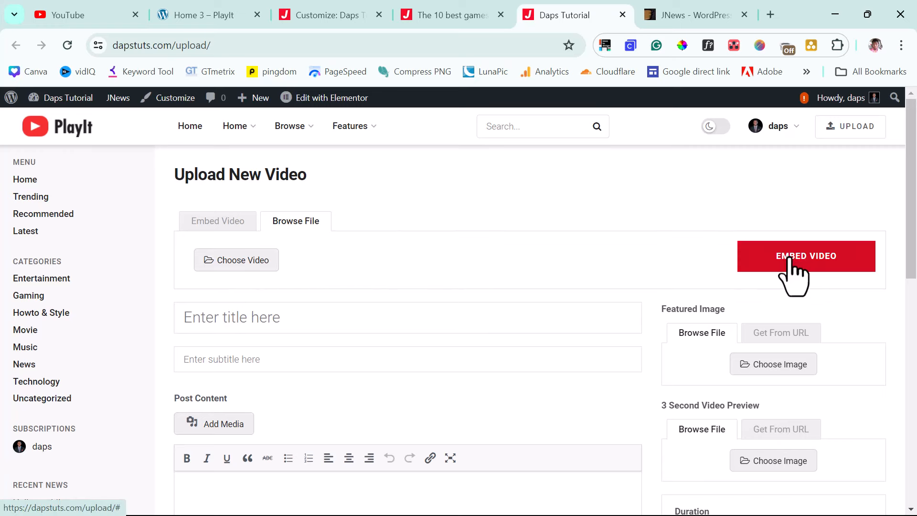
{"action": "left_click", "coordinate": [203, 224]}
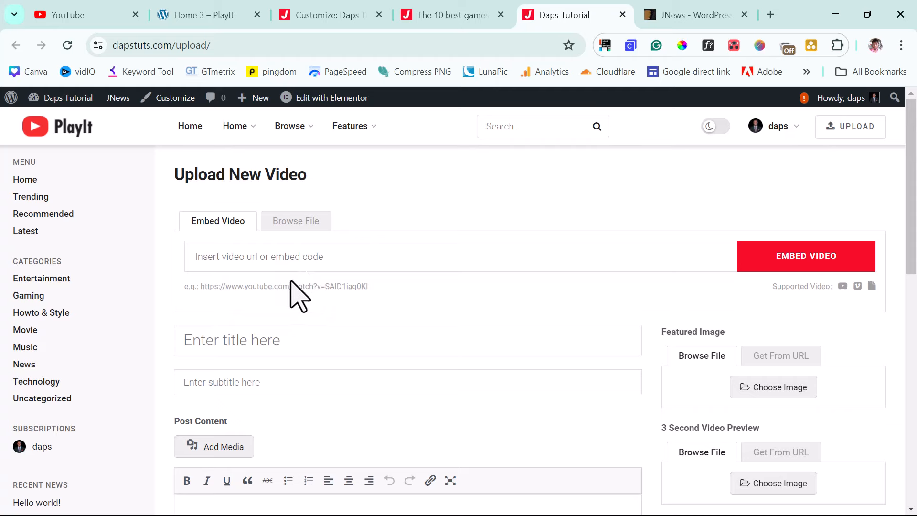
{"action": "left_click", "coordinate": [85, 15]}
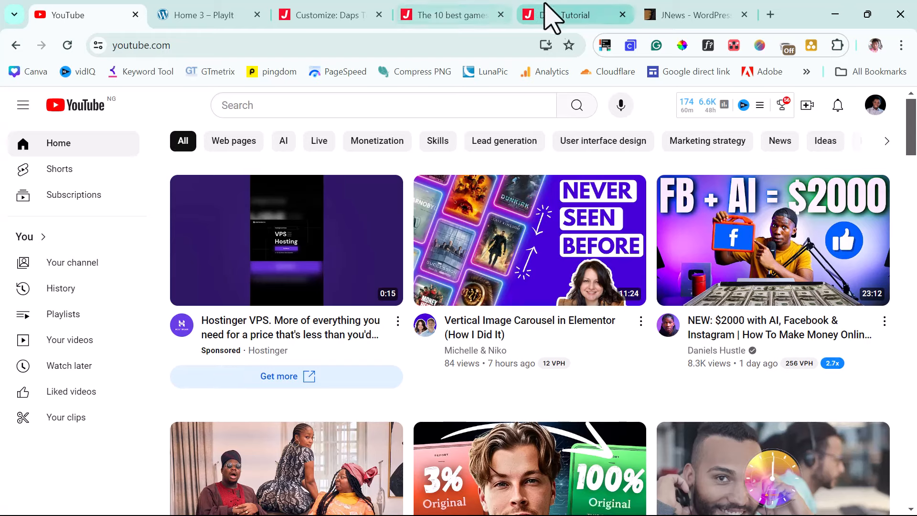
{"action": "left_click", "coordinate": [549, 16]}
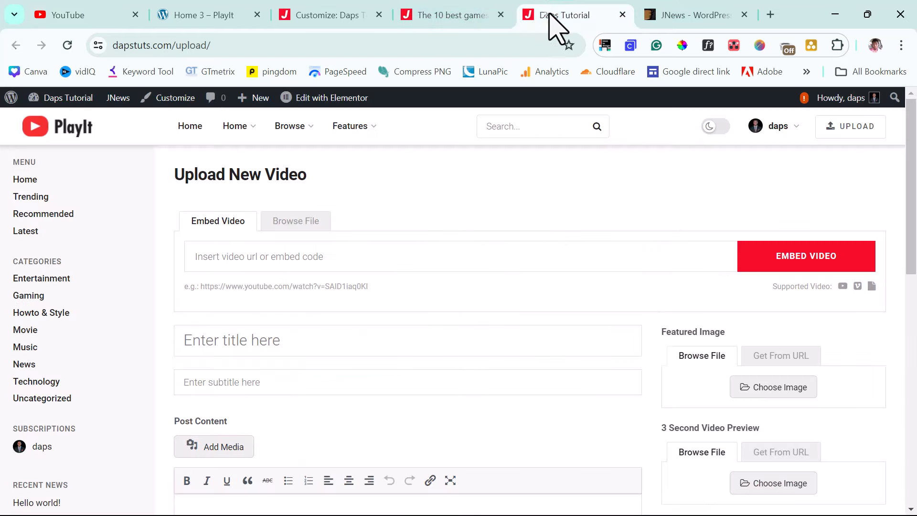
{"action": "left_click", "coordinate": [262, 256]}
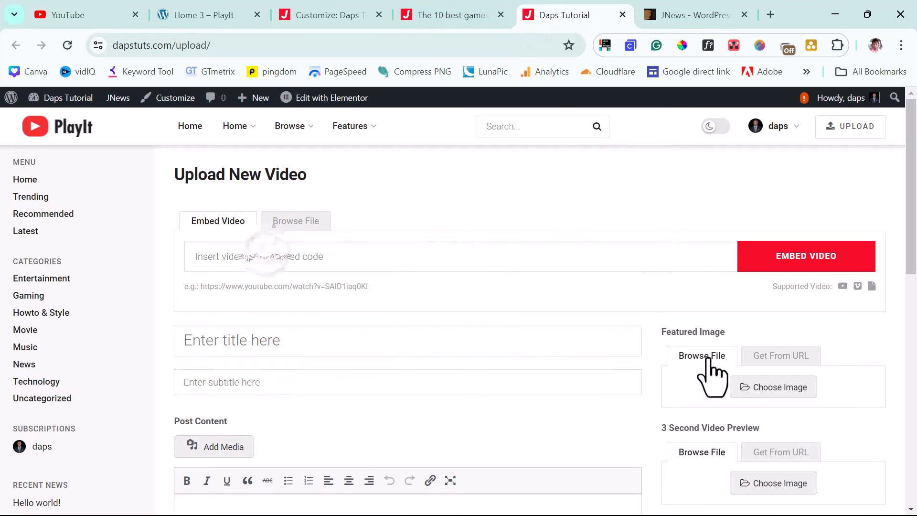
- Examine the upload form's title, subtitle, content, featured image, video preview, duration, category, tag and source fields
{"action": "scroll", "coordinate": [549, 339], "scroll_direction": "down", "scroll_amount": 1}
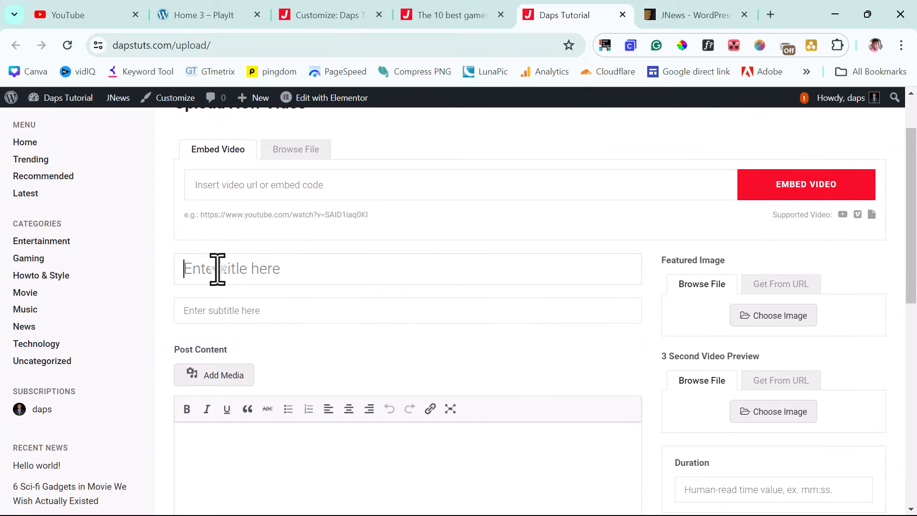
{"action": "left_click", "coordinate": [202, 310]}
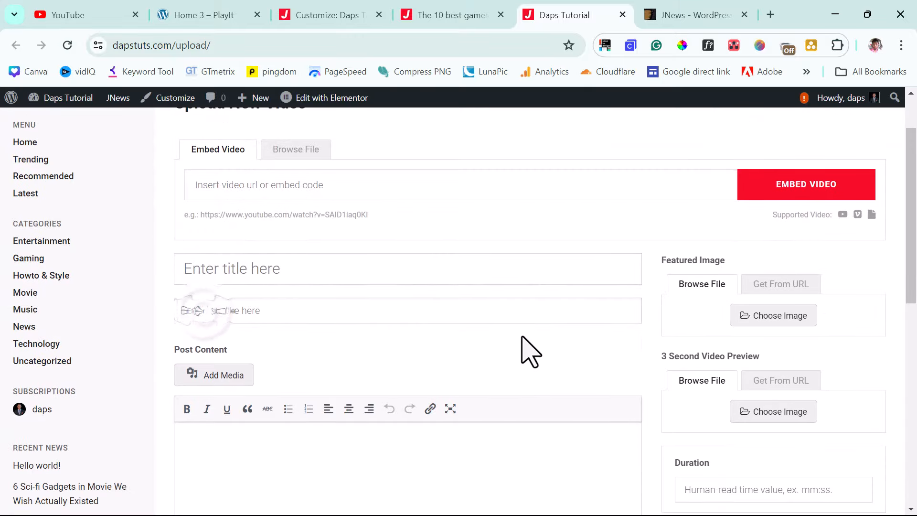
{"action": "scroll", "coordinate": [530, 352], "scroll_direction": "down", "scroll_amount": 1}
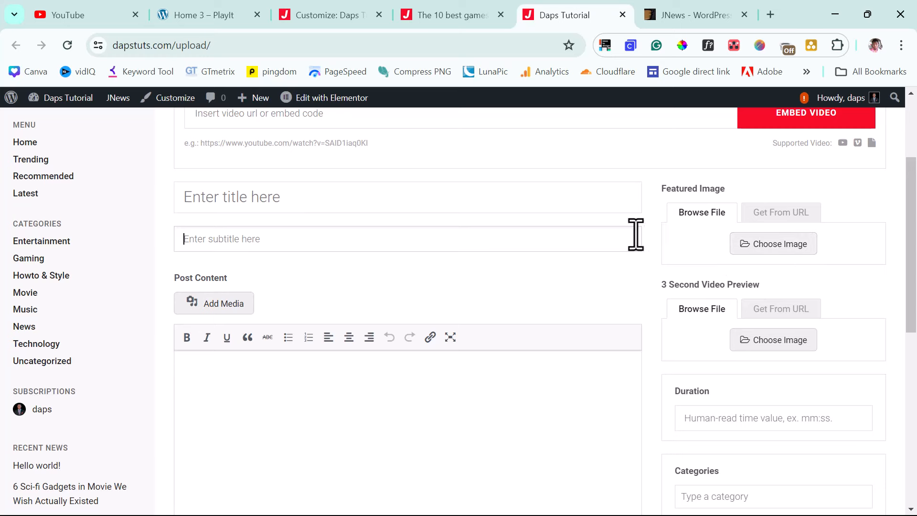
{"action": "scroll", "coordinate": [745, 200], "scroll_direction": "down", "scroll_amount": 1}
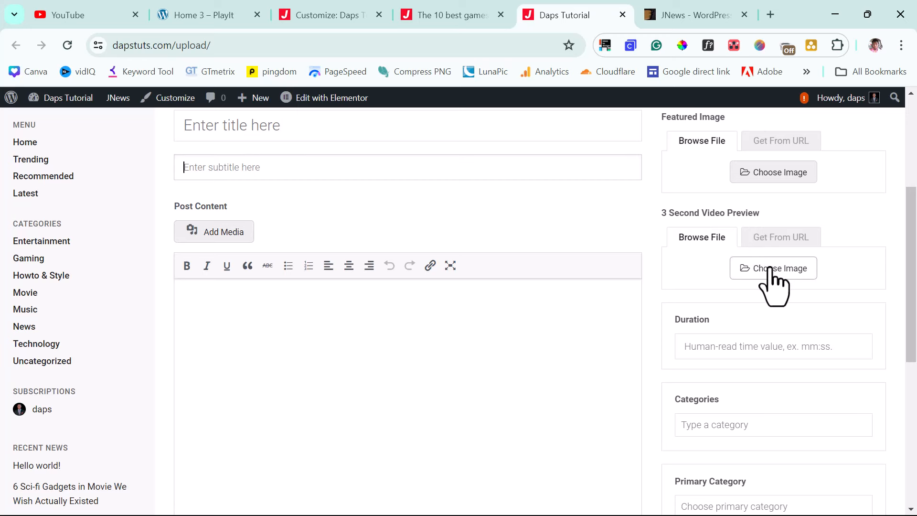
{"action": "scroll", "coordinate": [773, 286], "scroll_direction": "down", "scroll_amount": 2}
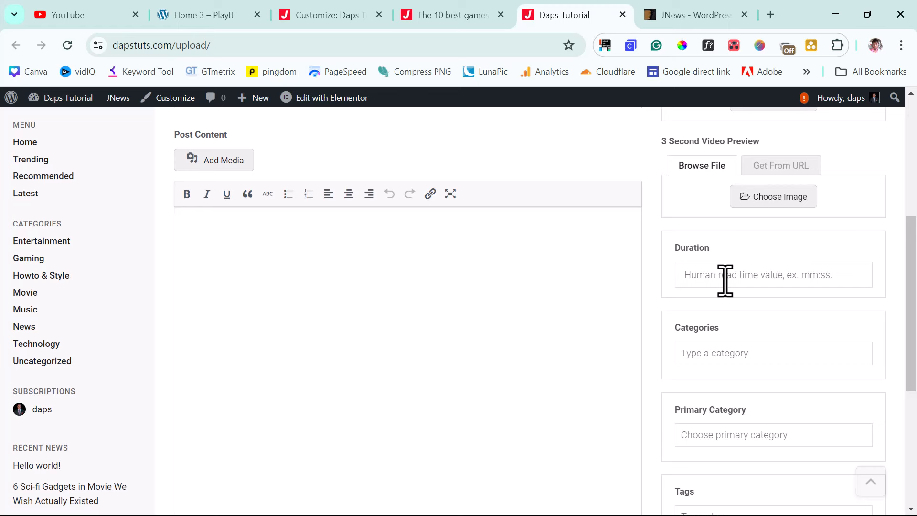
{"action": "scroll", "coordinate": [745, 382], "scroll_direction": "down", "scroll_amount": 2}
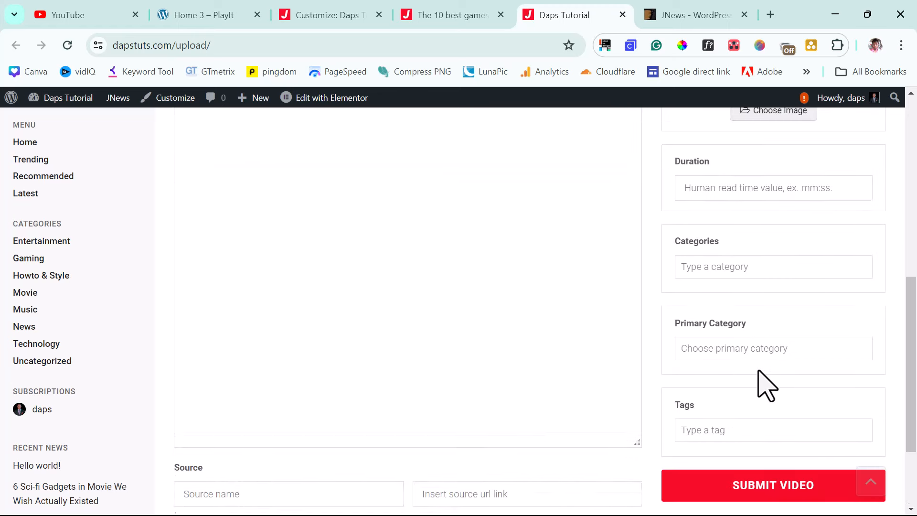
{"action": "scroll", "coordinate": [764, 385], "scroll_direction": "down", "scroll_amount": 1}
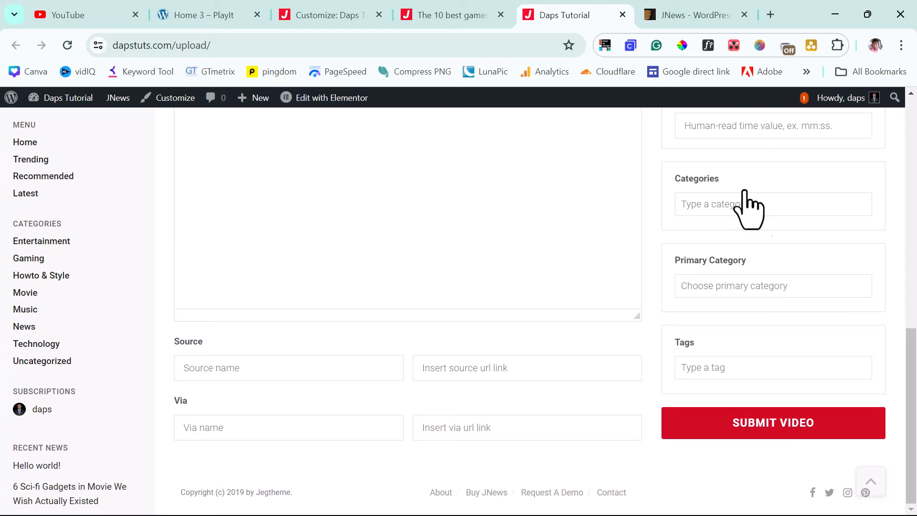
{"action": "scroll", "coordinate": [745, 191], "scroll_direction": "up", "scroll_amount": 8}
- Open the account's My Channel page and examine its cover area, profile sections and featured video
{"action": "mouse_move", "coordinate": [782, 133]}
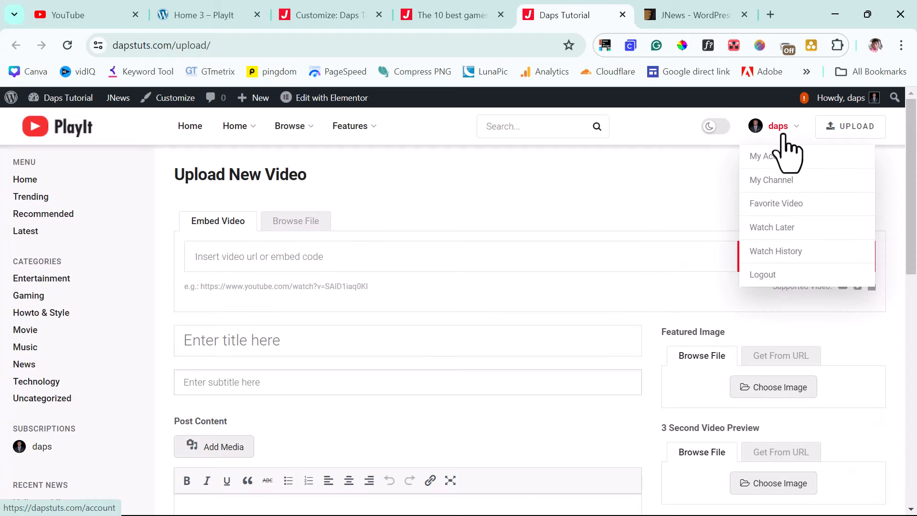
{"action": "left_click", "coordinate": [772, 181]}
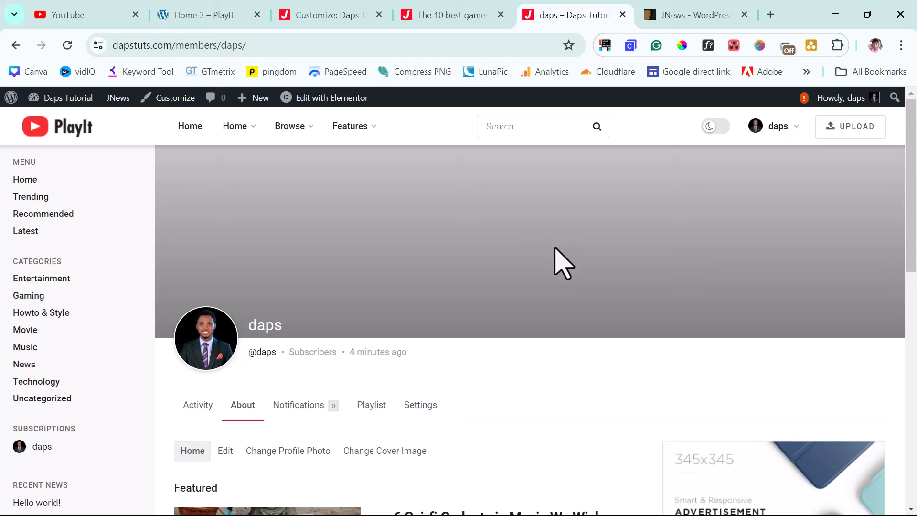
{"action": "scroll", "coordinate": [564, 263], "scroll_direction": "down", "scroll_amount": 3}
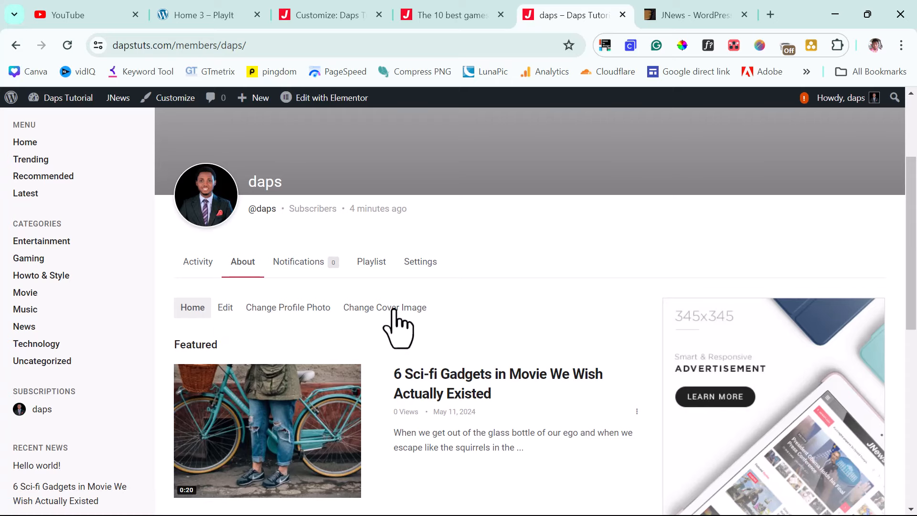
{"action": "scroll", "coordinate": [540, 225], "scroll_direction": "up", "scroll_amount": 3}
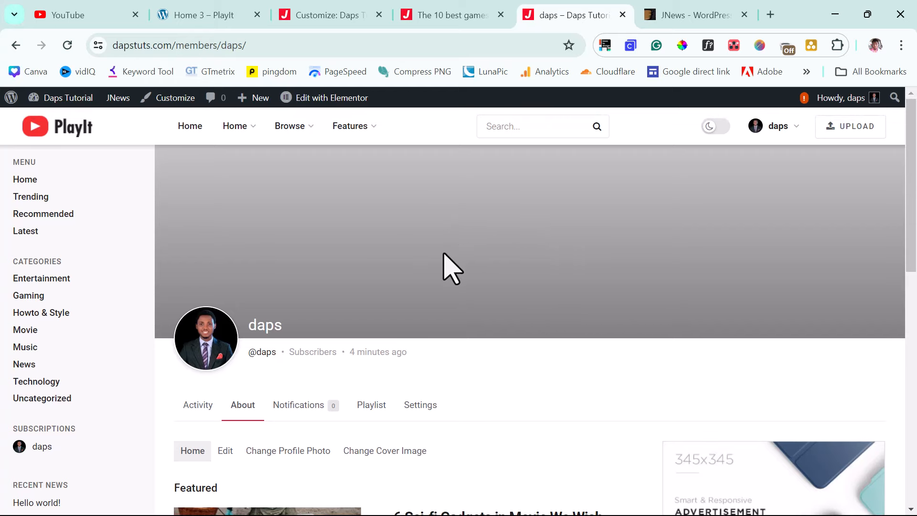
- Open the channel's Settings and examine the General, Email and Profile Visibility options
{"action": "scroll", "coordinate": [458, 275], "scroll_direction": "down", "scroll_amount": 4}
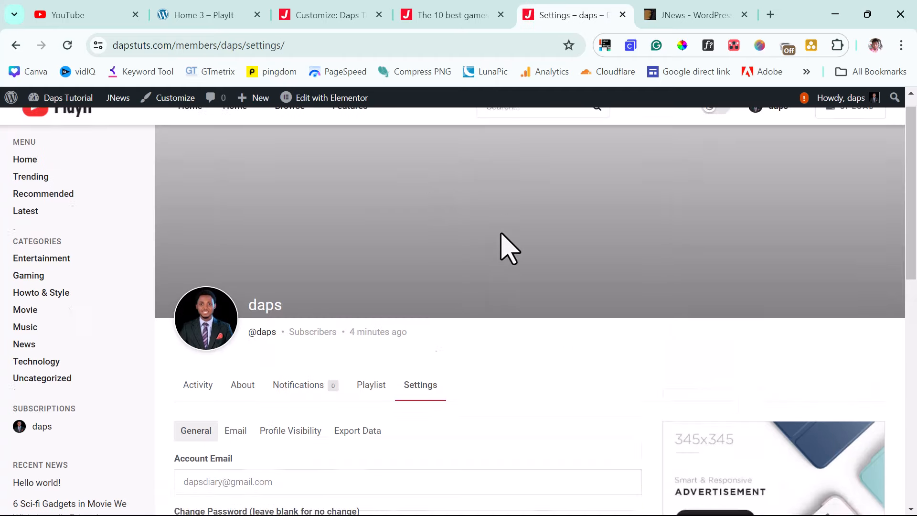
{"action": "scroll", "coordinate": [500, 234], "scroll_direction": "down", "scroll_amount": 7}
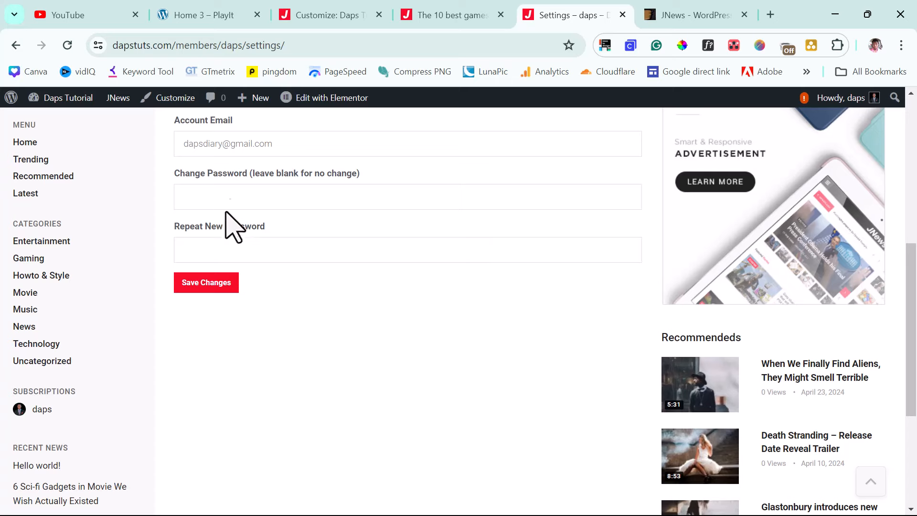
{"action": "scroll", "coordinate": [239, 198], "scroll_direction": "up", "scroll_amount": 3}
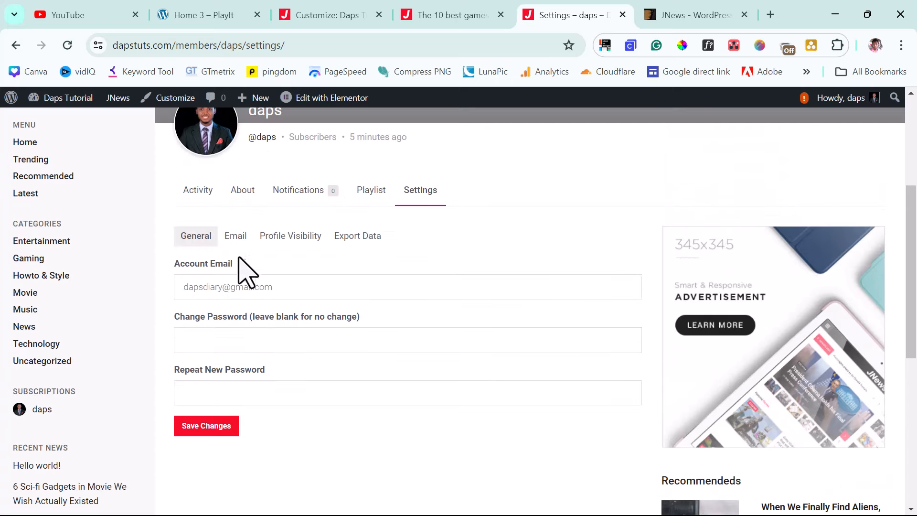
{"action": "left_click", "coordinate": [234, 239]}
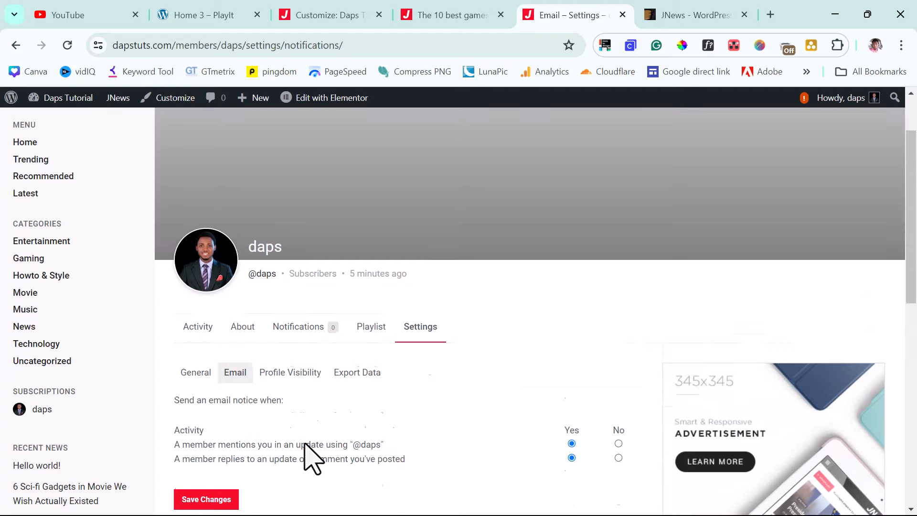
{"action": "scroll", "coordinate": [306, 444], "scroll_direction": "down", "scroll_amount": 3}
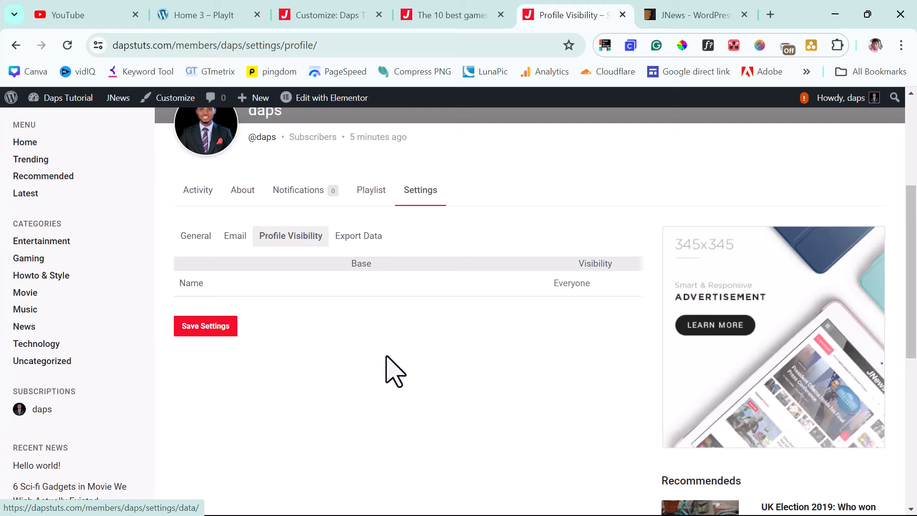
{"action": "scroll", "coordinate": [389, 373], "scroll_direction": "up", "scroll_amount": 5}
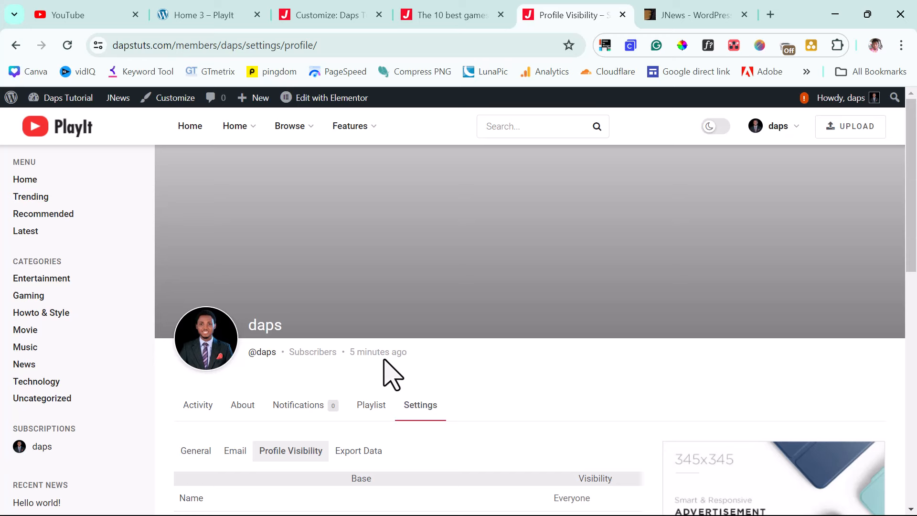